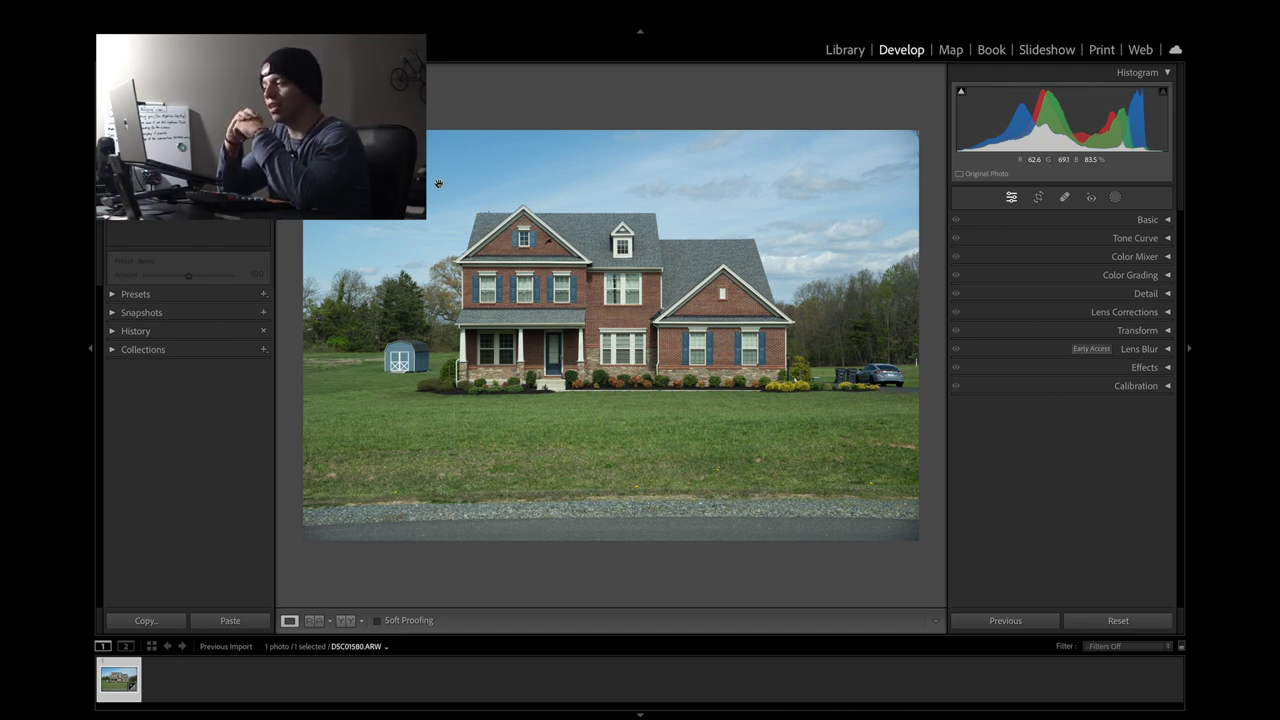
Turn on chromatic aberration removal and profile corrections in the lens corrections
left_click(1100, 313)
left_click(1018, 358)
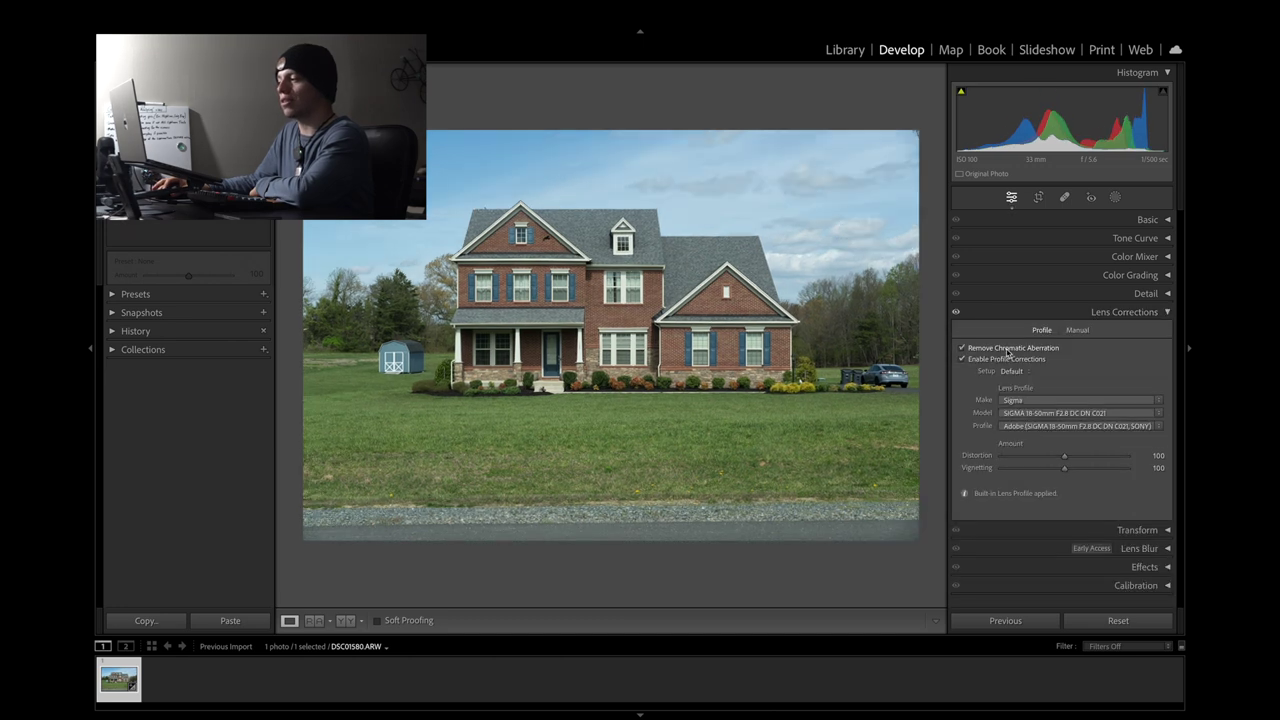
left_click(982, 312)
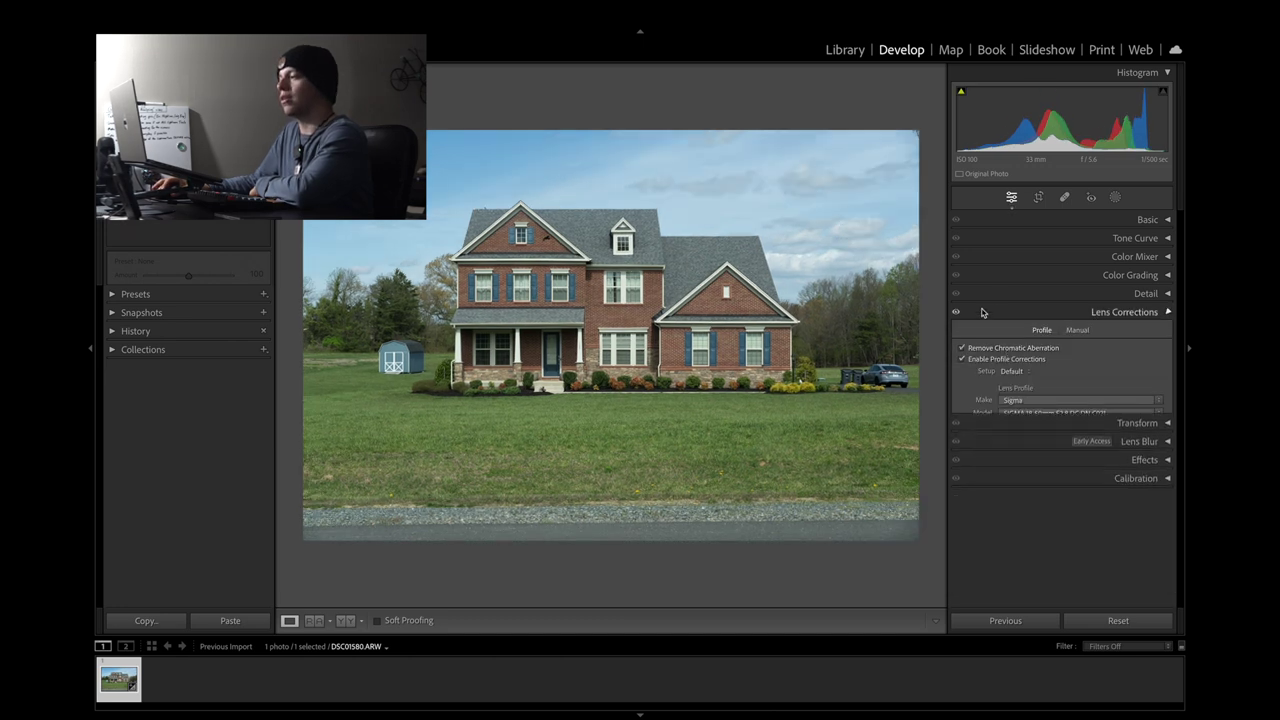
Warm the photo to a temperature of 6,501, and set Exposure to -0.25 and Contrast to +25
left_click(981, 229)
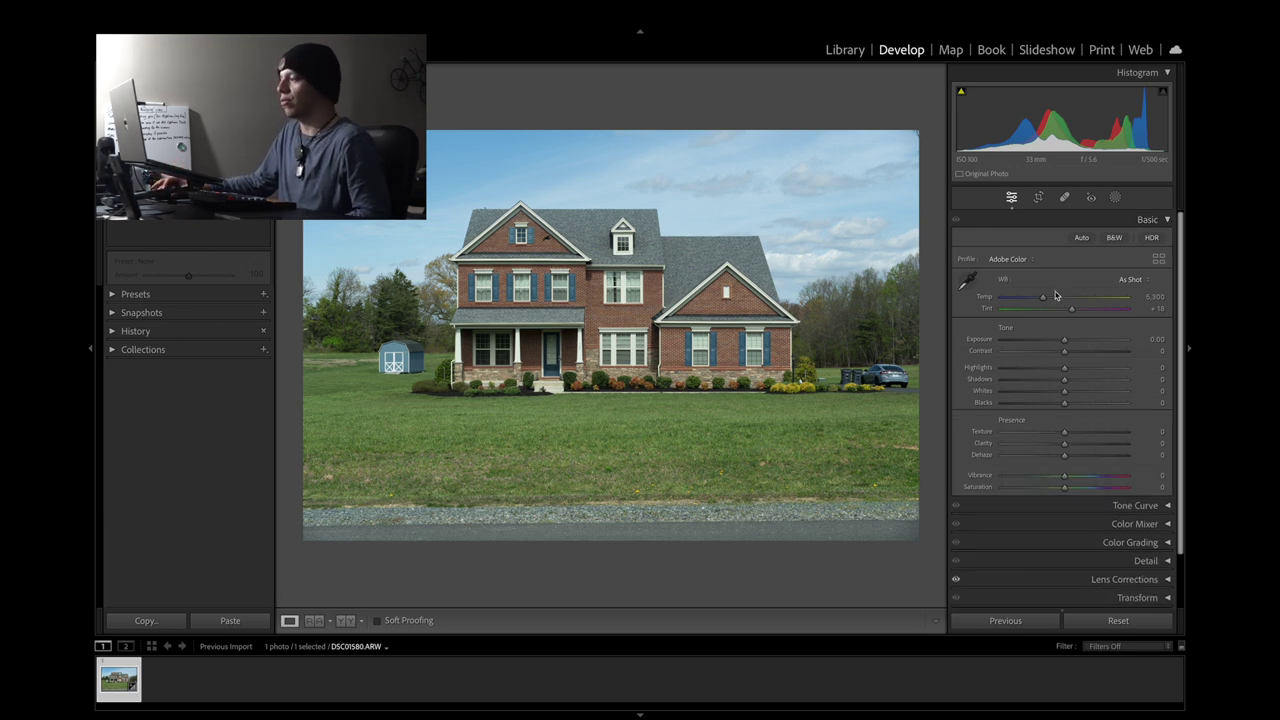
left_click_drag(1042, 300, 1057, 296)
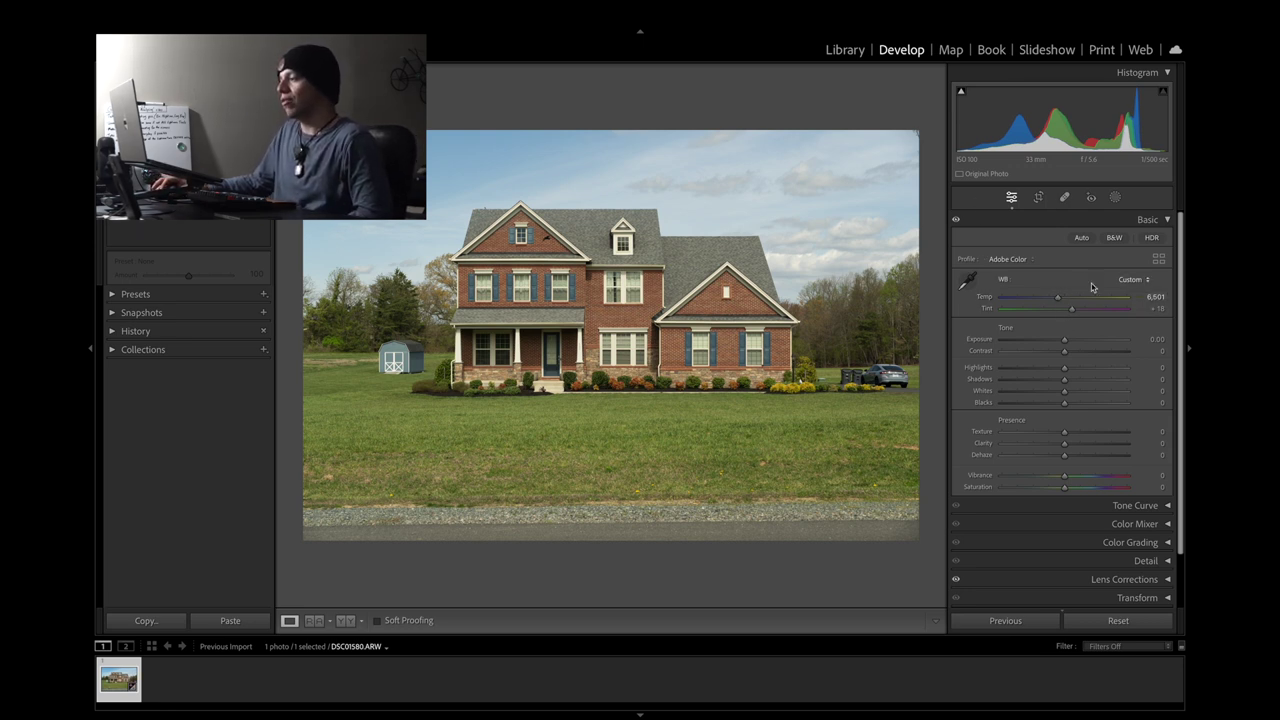
left_click_drag(1064, 343, 1083, 360)
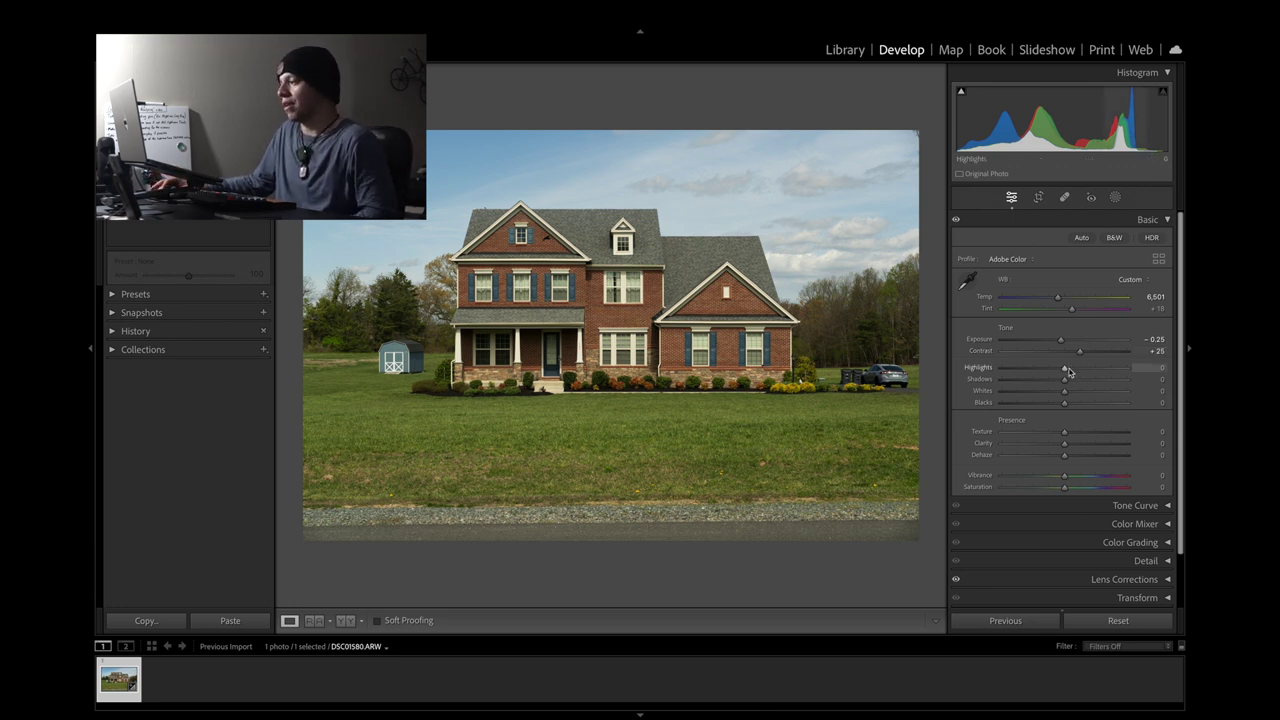
Set Highlights to -6, Shadows to -20, Whites to +13 and Blacks to -6
mouse_move(1066, 372)
left_mouse_down()
mouse_move(1029, 371)
mouse_move(1077, 371)
mouse_move(1064, 382)
left_mouse_up()
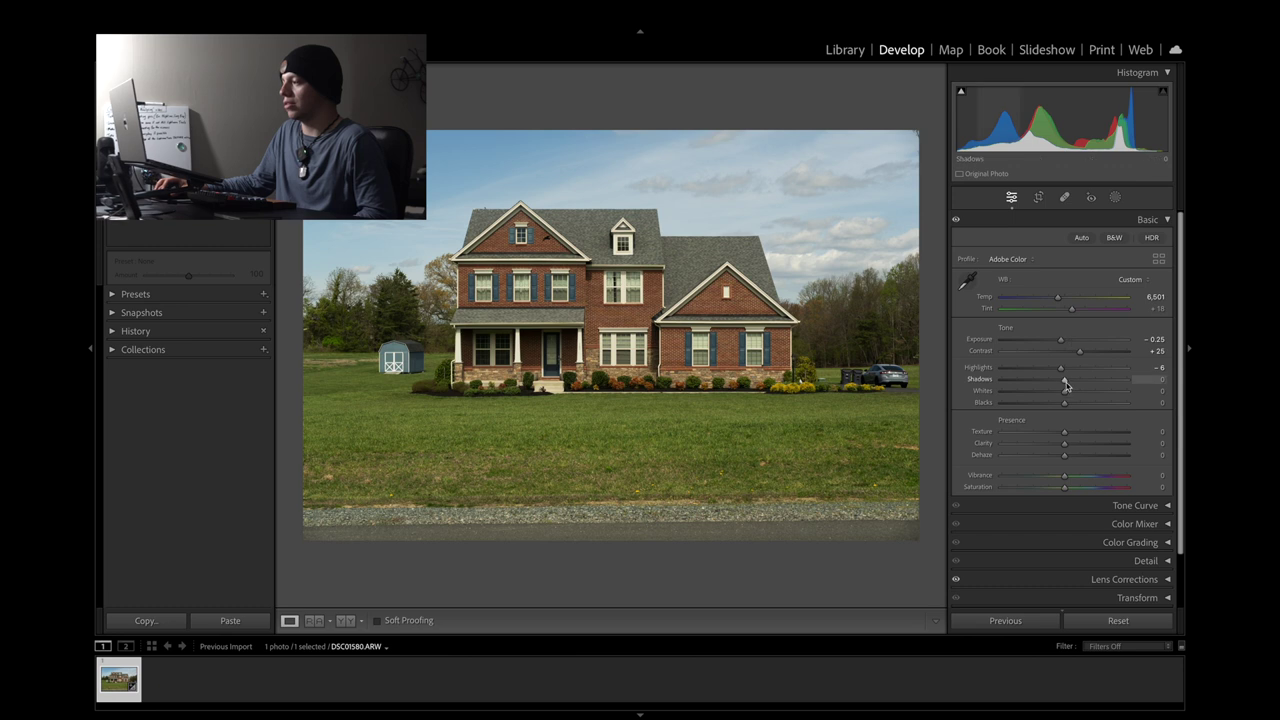
mouse_move(1065, 382)
left_mouse_down()
mouse_move(1051, 386)
mouse_move(1068, 399)
left_mouse_up()
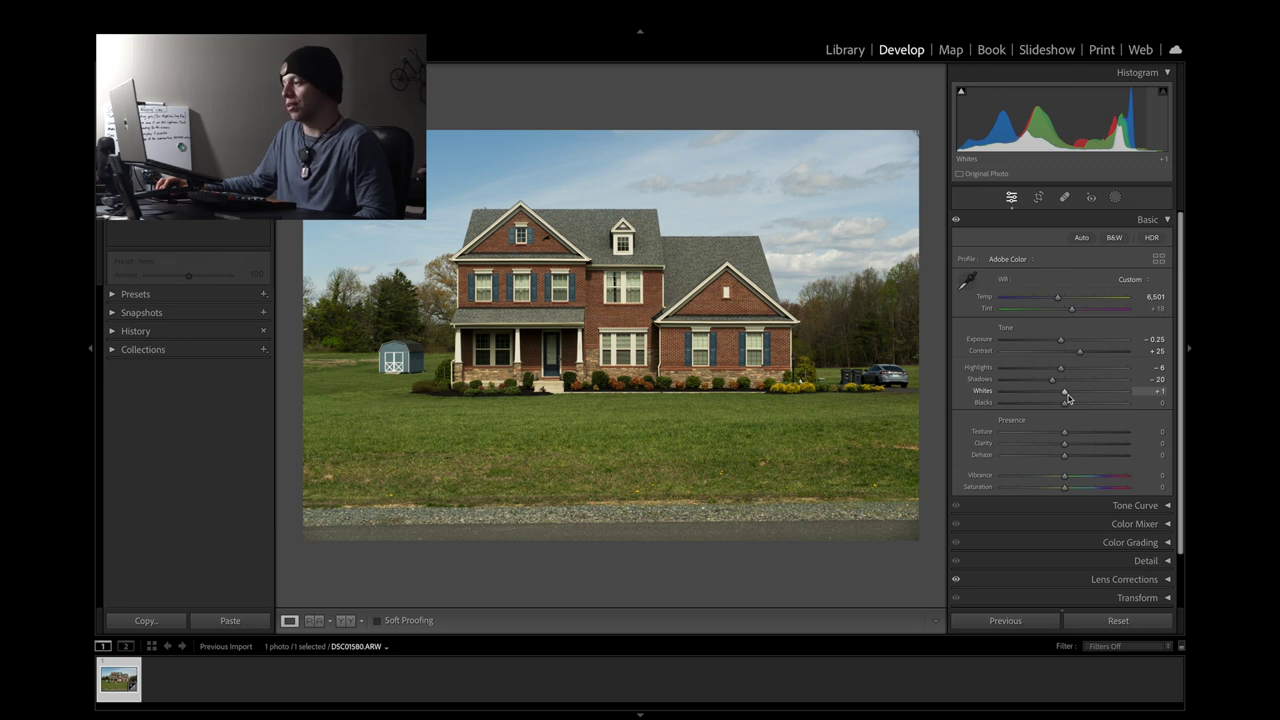
mouse_move(1068, 397)
left_mouse_down()
mouse_move(1087, 393)
mouse_move(1078, 399)
left_mouse_up()
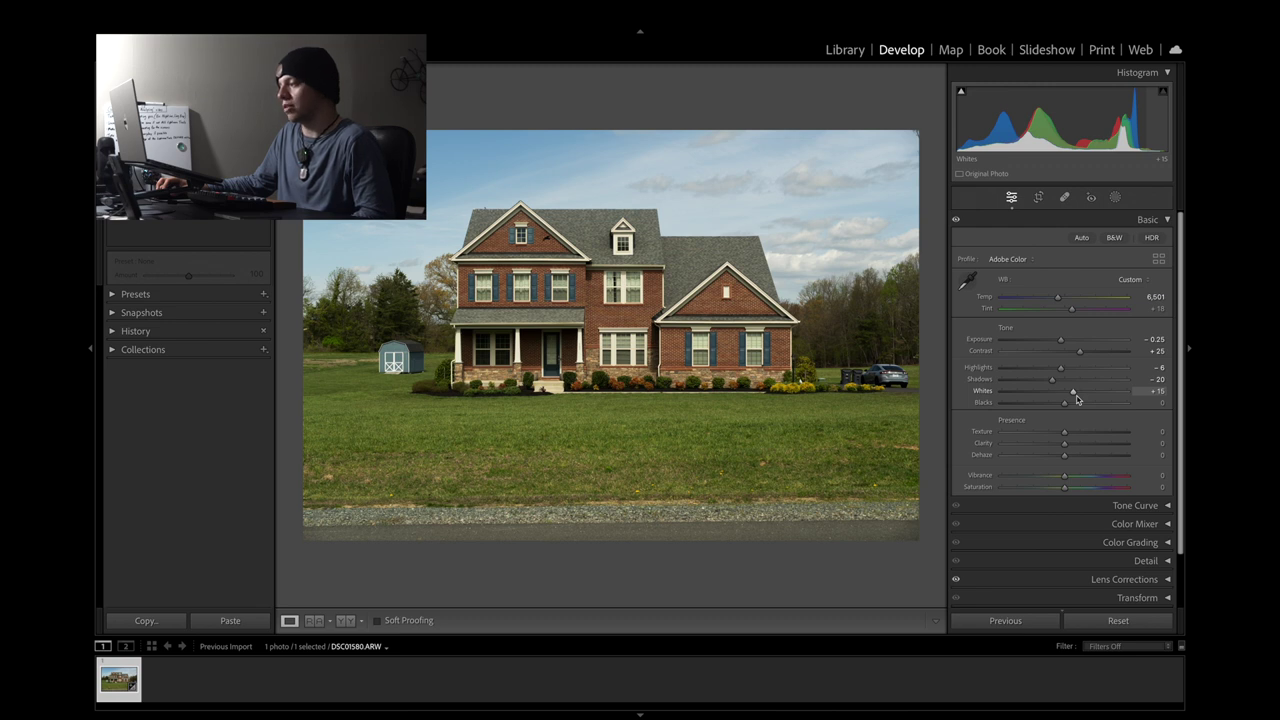
left_click_drag(1078, 399, 1068, 401)
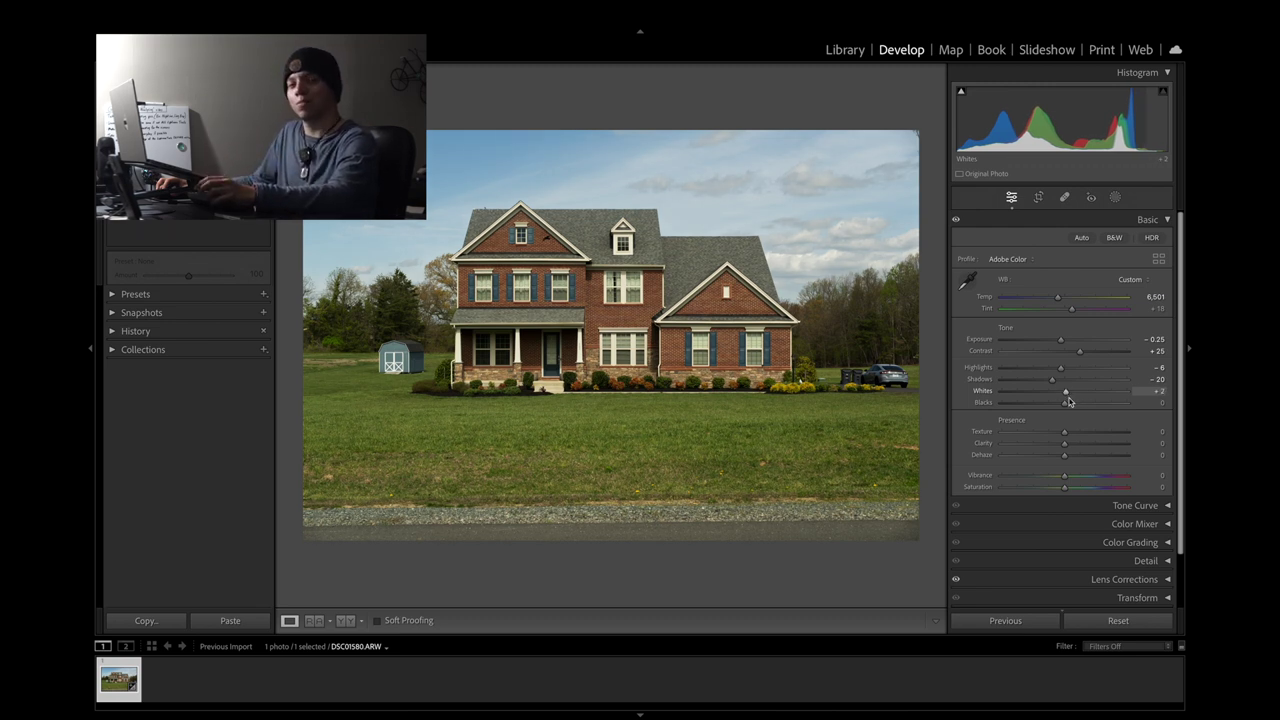
left_click_drag(1068, 401, 1063, 405)
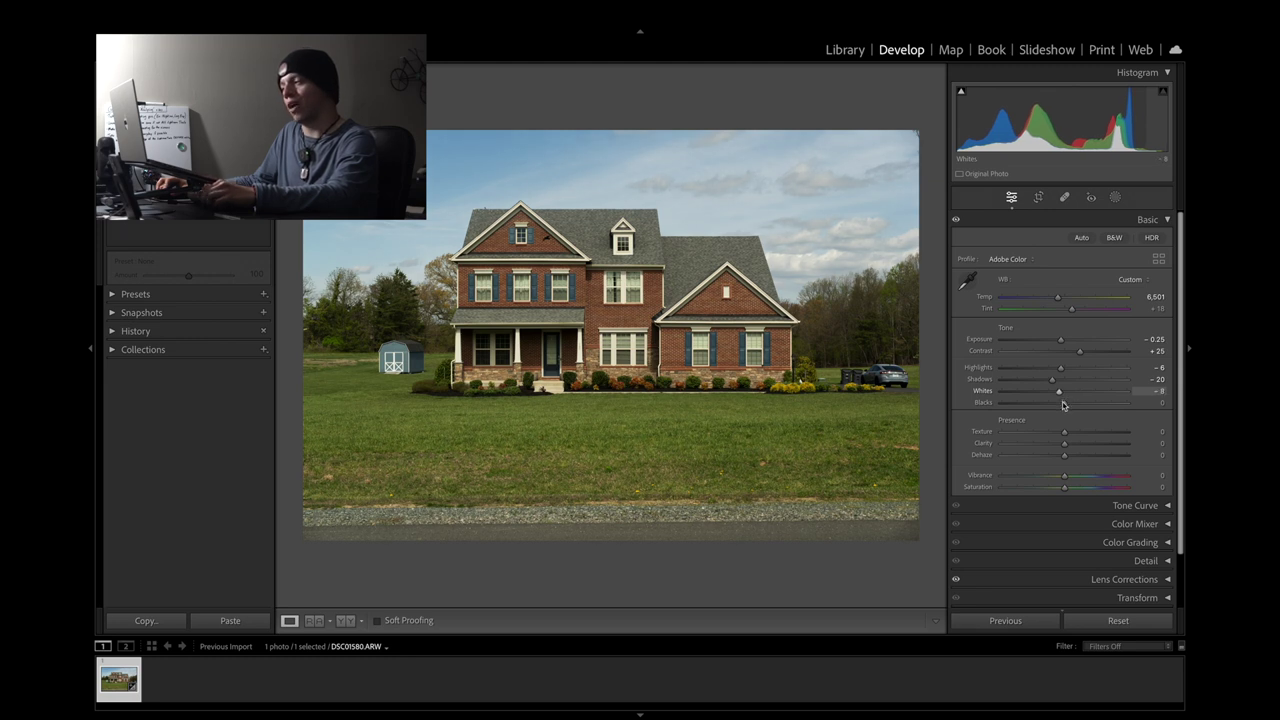
mouse_move(1063, 405)
left_mouse_down()
mouse_move(1070, 396)
mouse_move(1055, 405)
mouse_move(1071, 397)
mouse_move(1057, 403)
mouse_move(1071, 406)
mouse_move(1062, 424)
left_mouse_up()
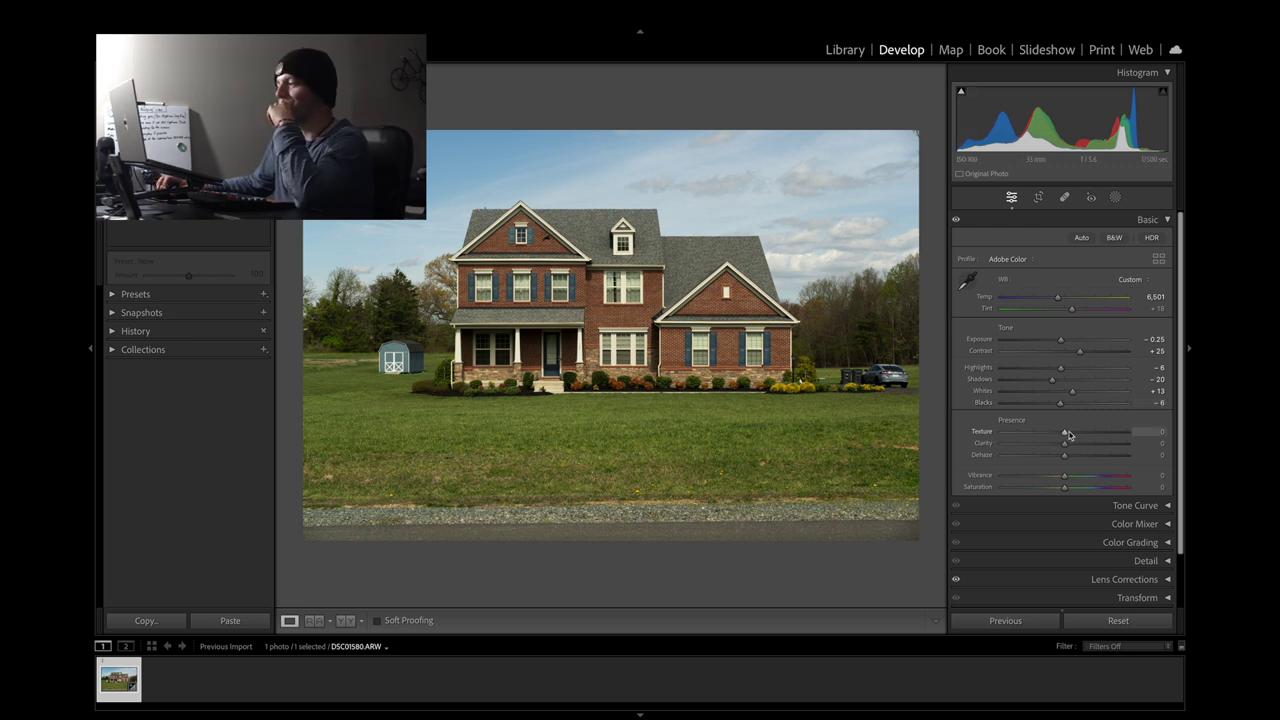
Set Texture to +13, Clarity to +15 and Dehaze to 0, checking the effect on the house's brickwork
left_click_drag(1064, 437, 1082, 437)
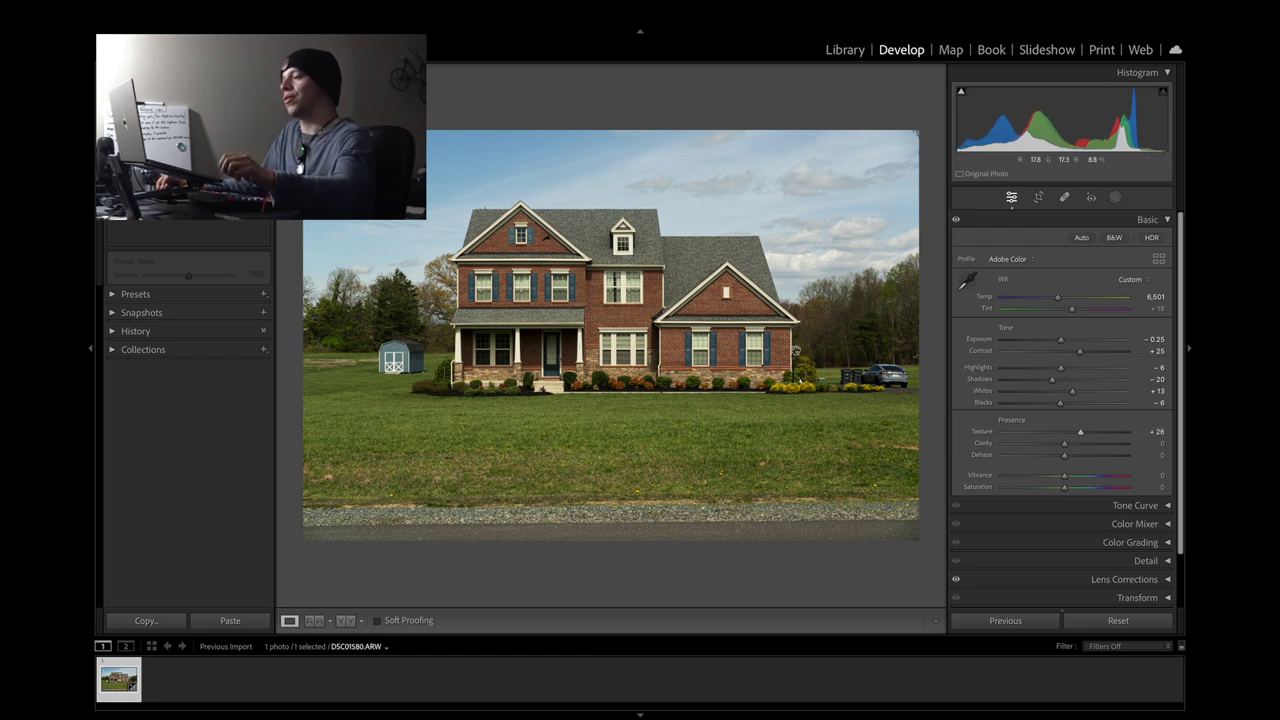
left_click(810, 346)
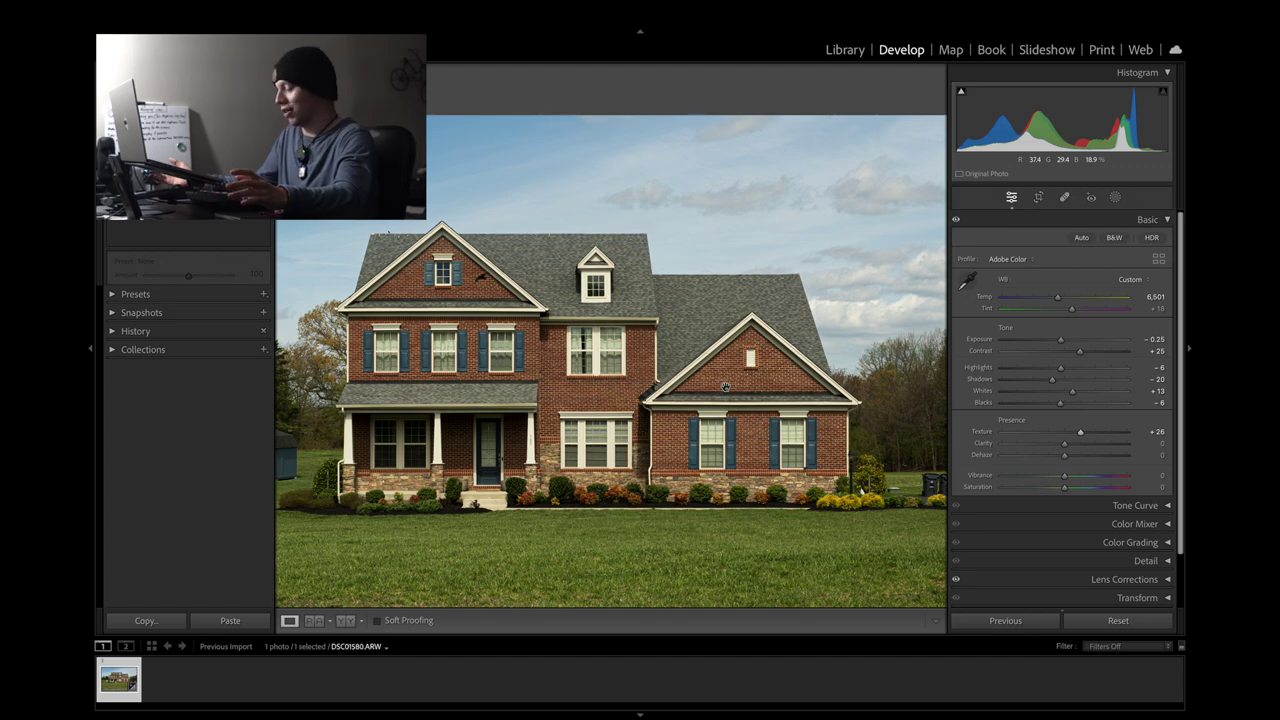
left_click(725, 387)
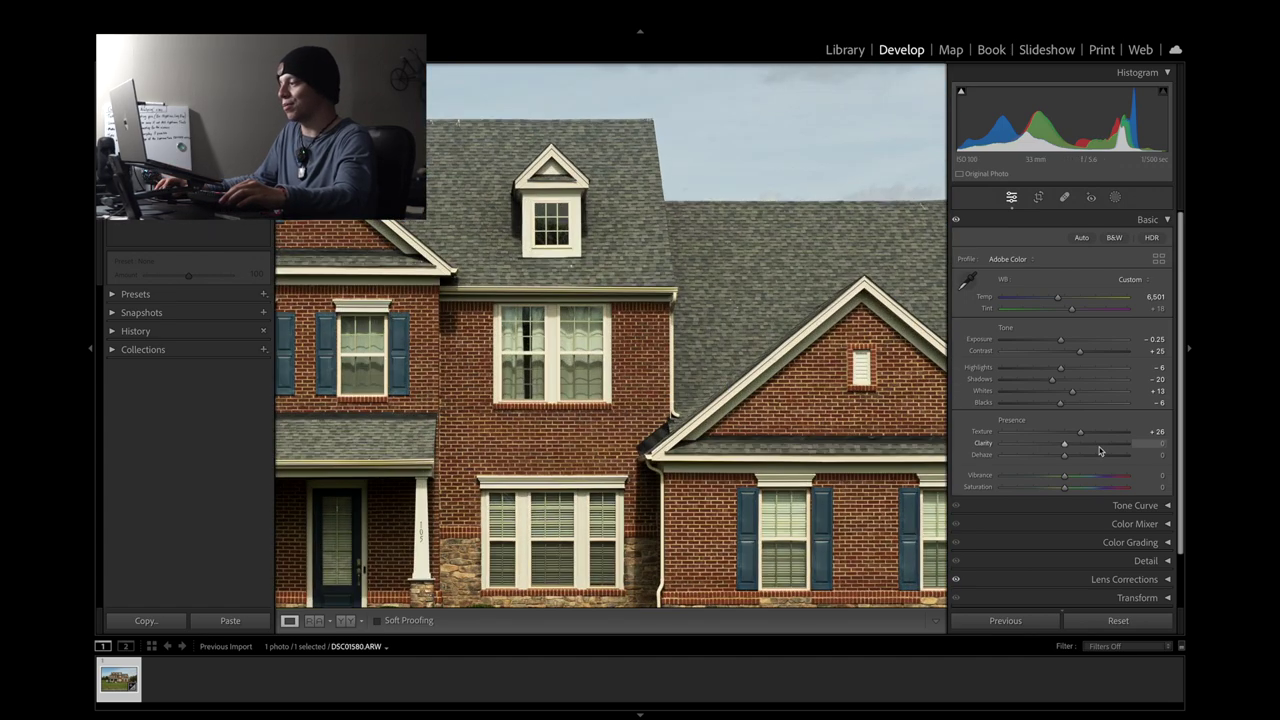
left_click_drag(1088, 432, 1069, 464)
left_click(1158, 456)
type("0")
key("Return")
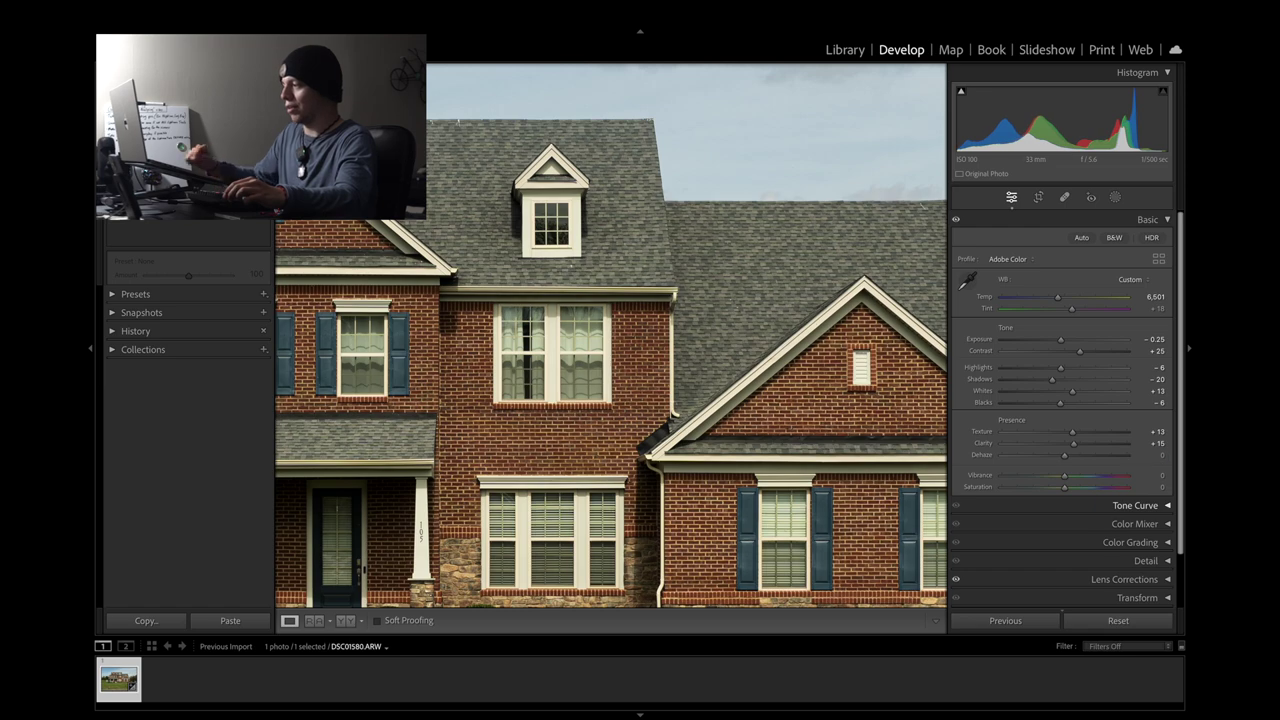
left_click(686, 408)
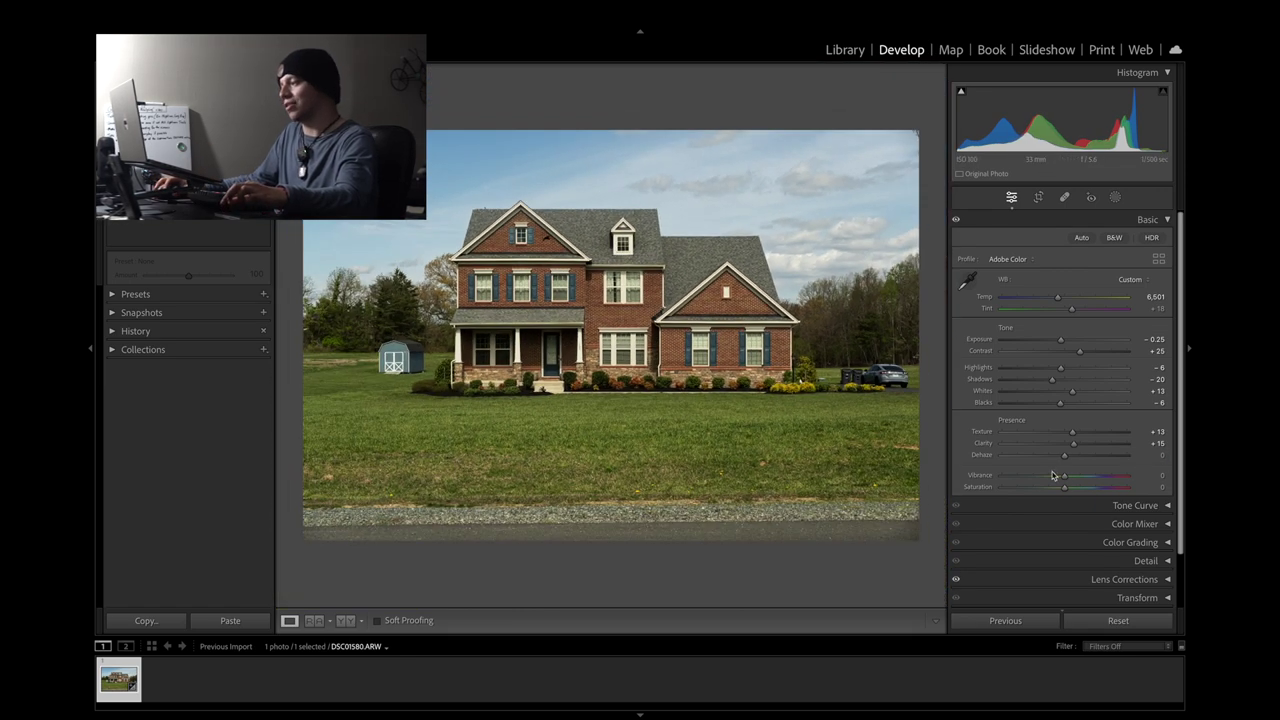
Set Vibrance to +17 and Saturation to 0, and compare the photo with and without the Basic adjustments
left_click_drag(1064, 477, 1072, 481)
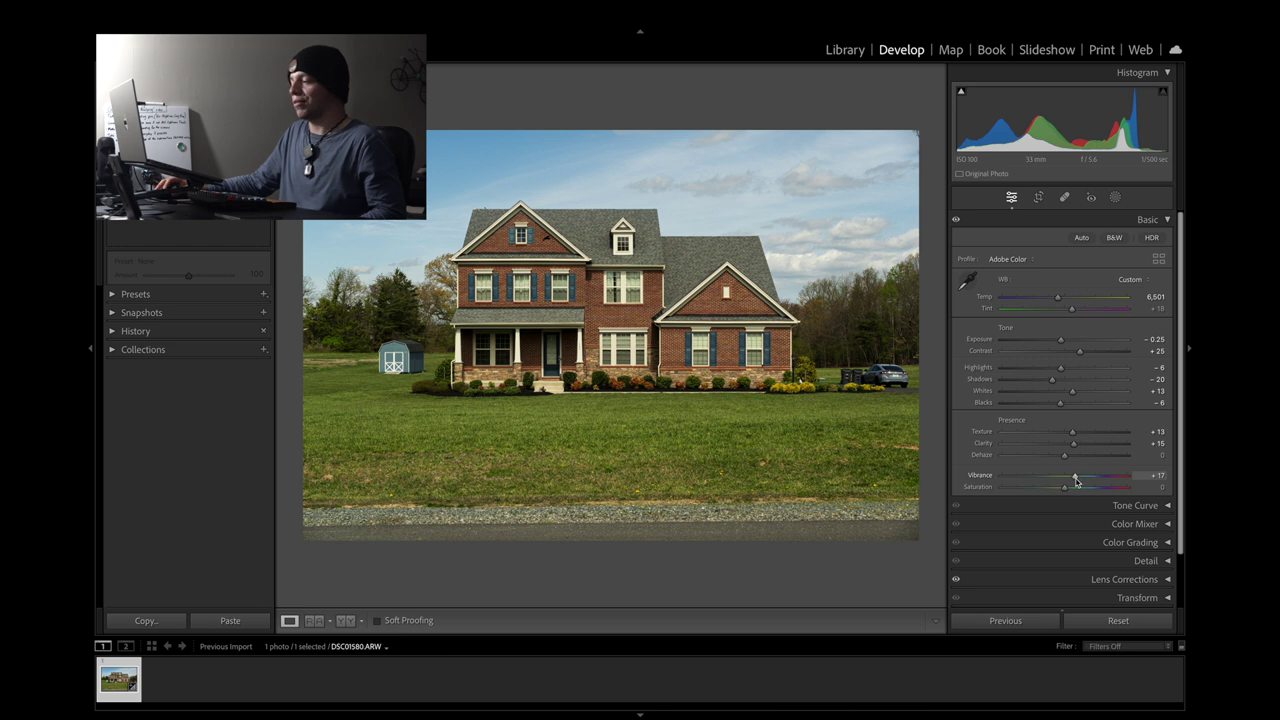
left_click_drag(1065, 488, 1065, 495)
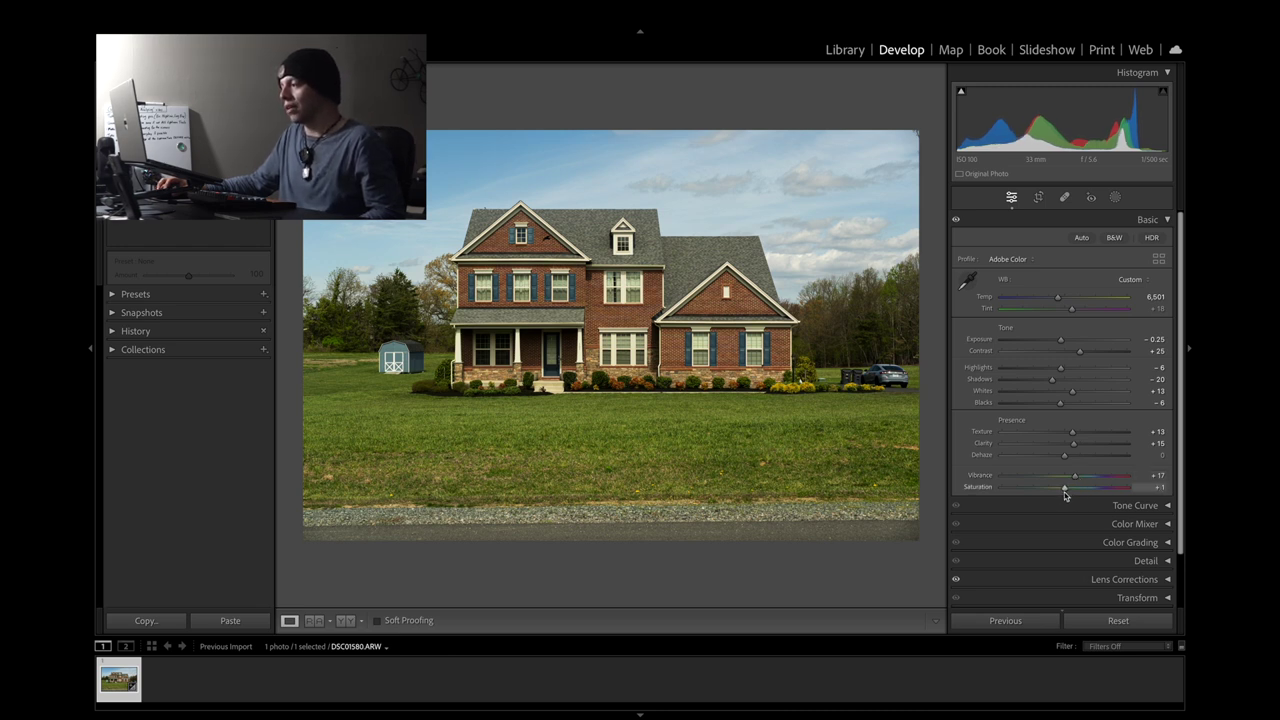
left_click(1150, 487)
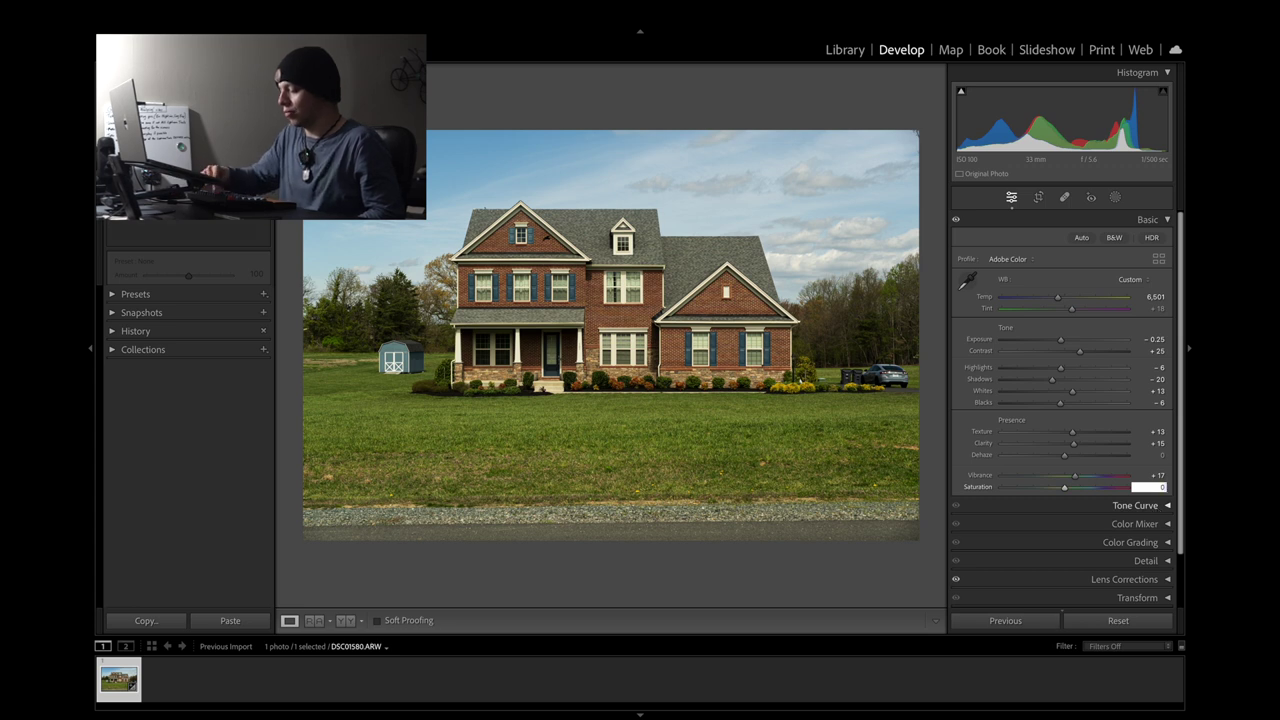
key("Return")
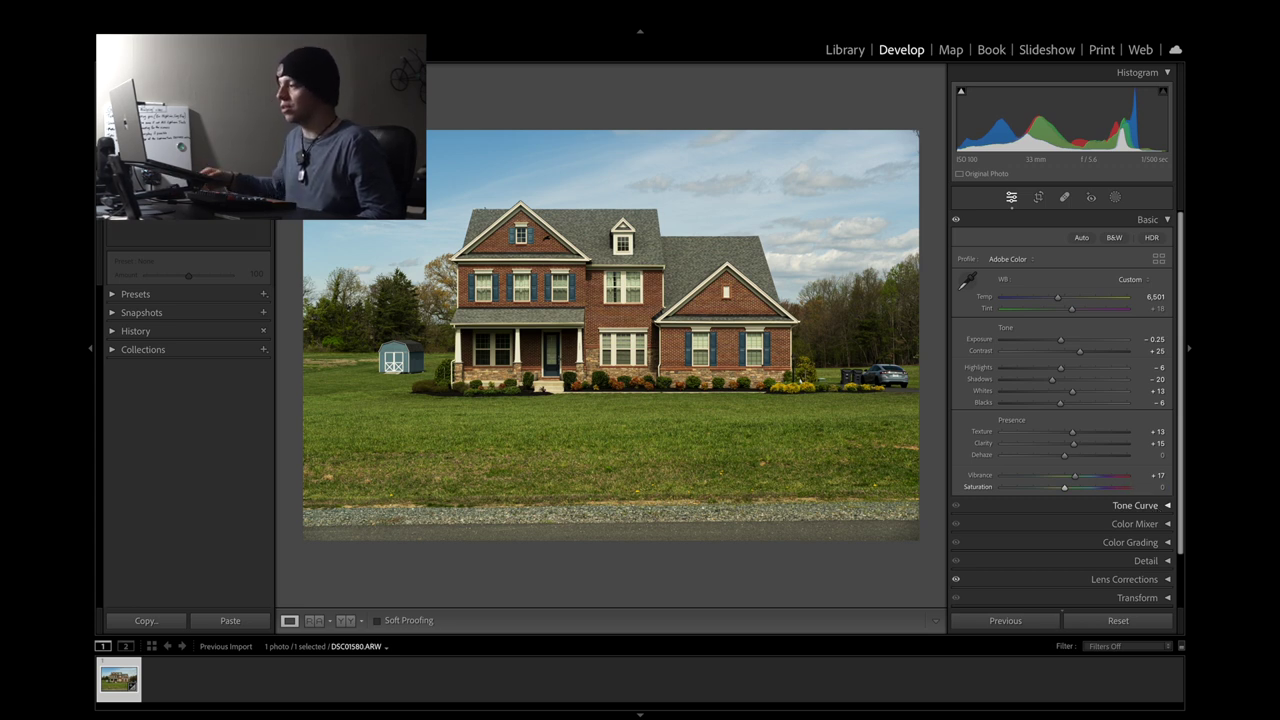
left_click(956, 220)
left_click(956, 220)
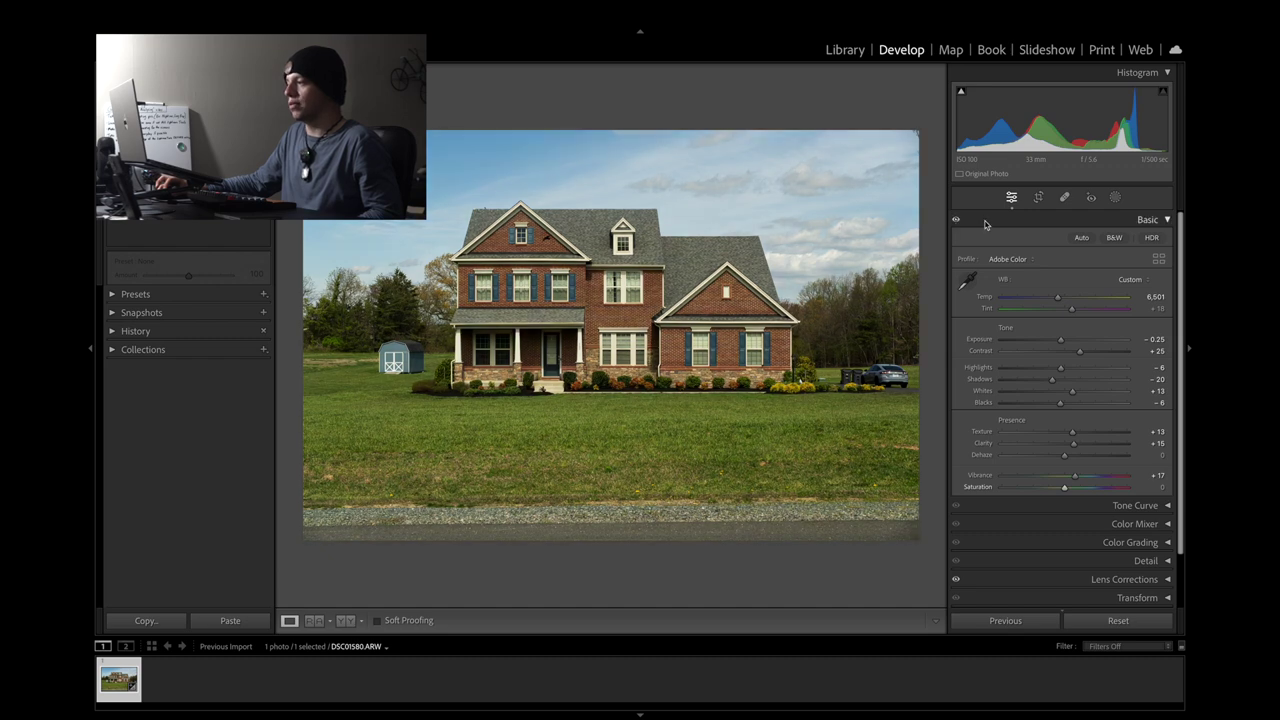
left_click(980, 222)
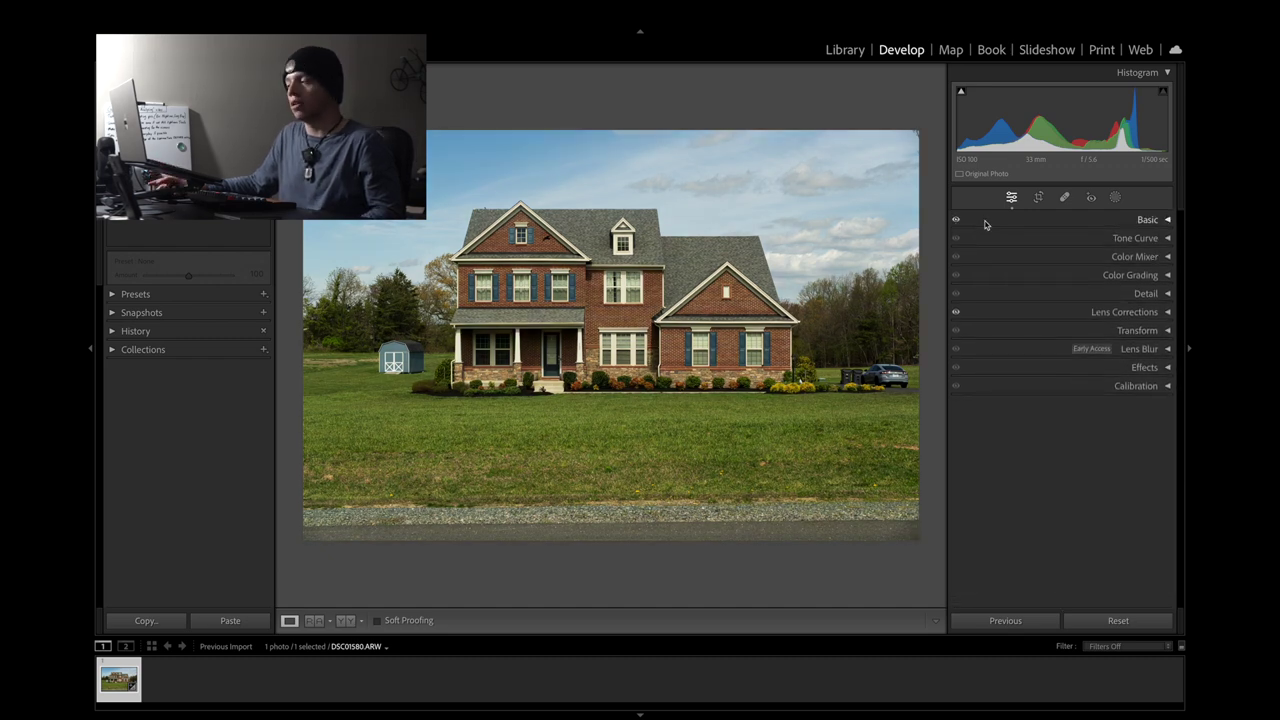
Add shadow, midtone and highlight points to the tone curve, placing the midtones at about 129/134 and the highlights at 199/184
left_click(988, 240)
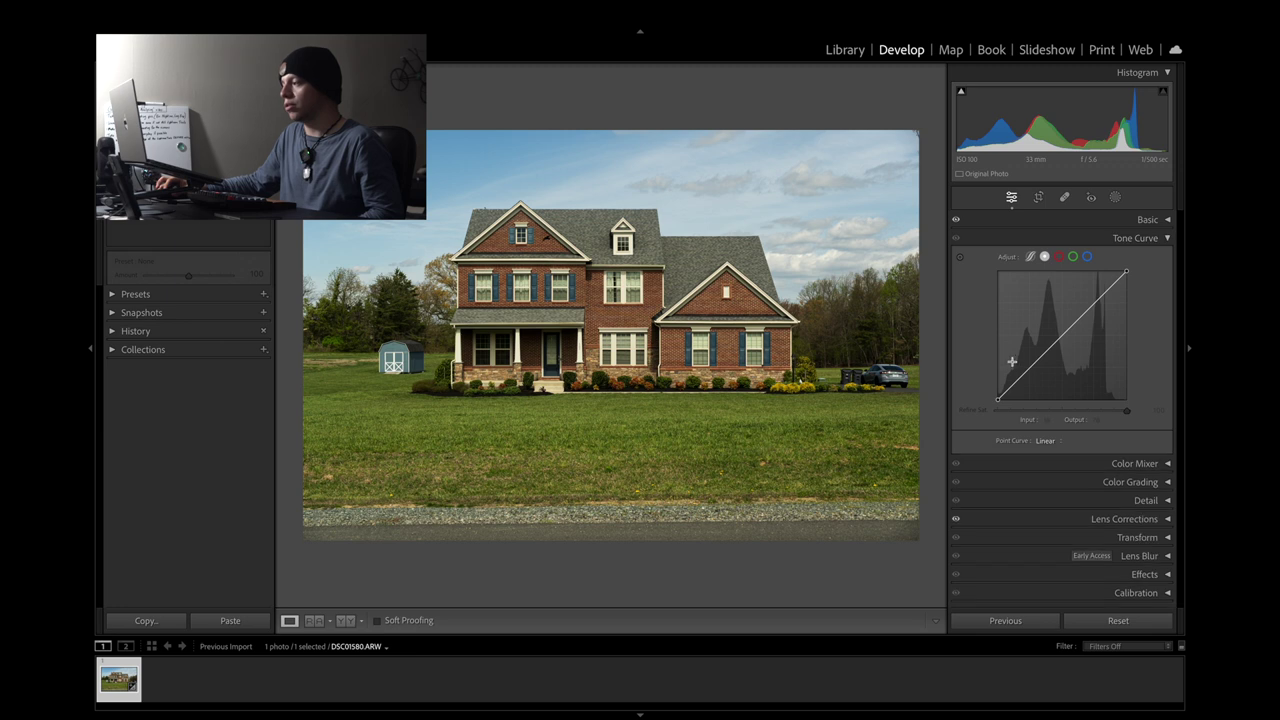
left_click(1029, 369)
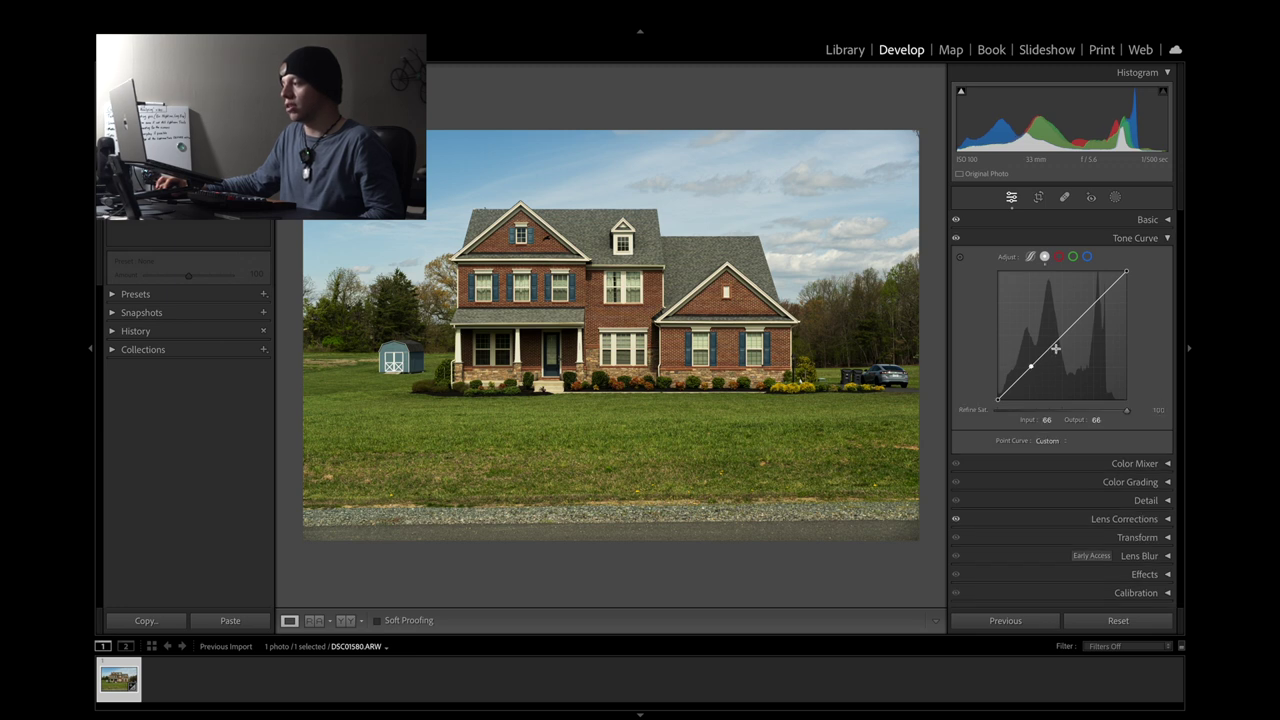
left_click(1061, 337)
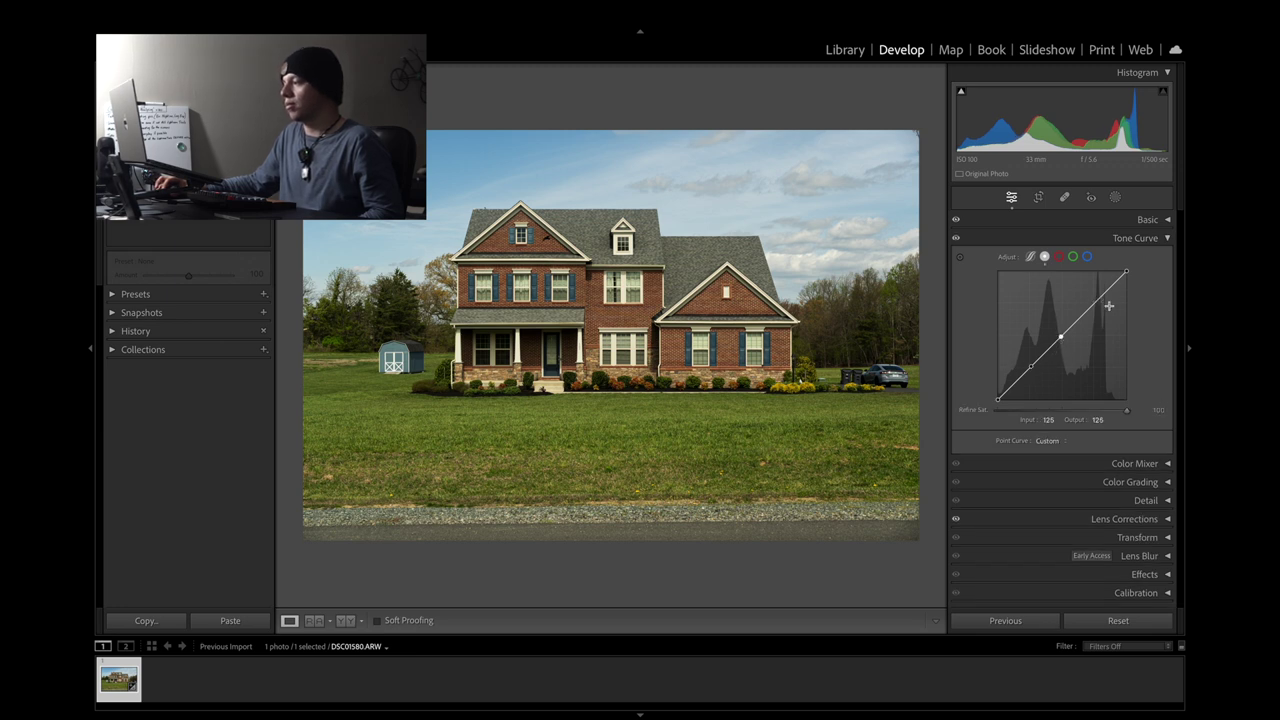
left_click(1098, 302)
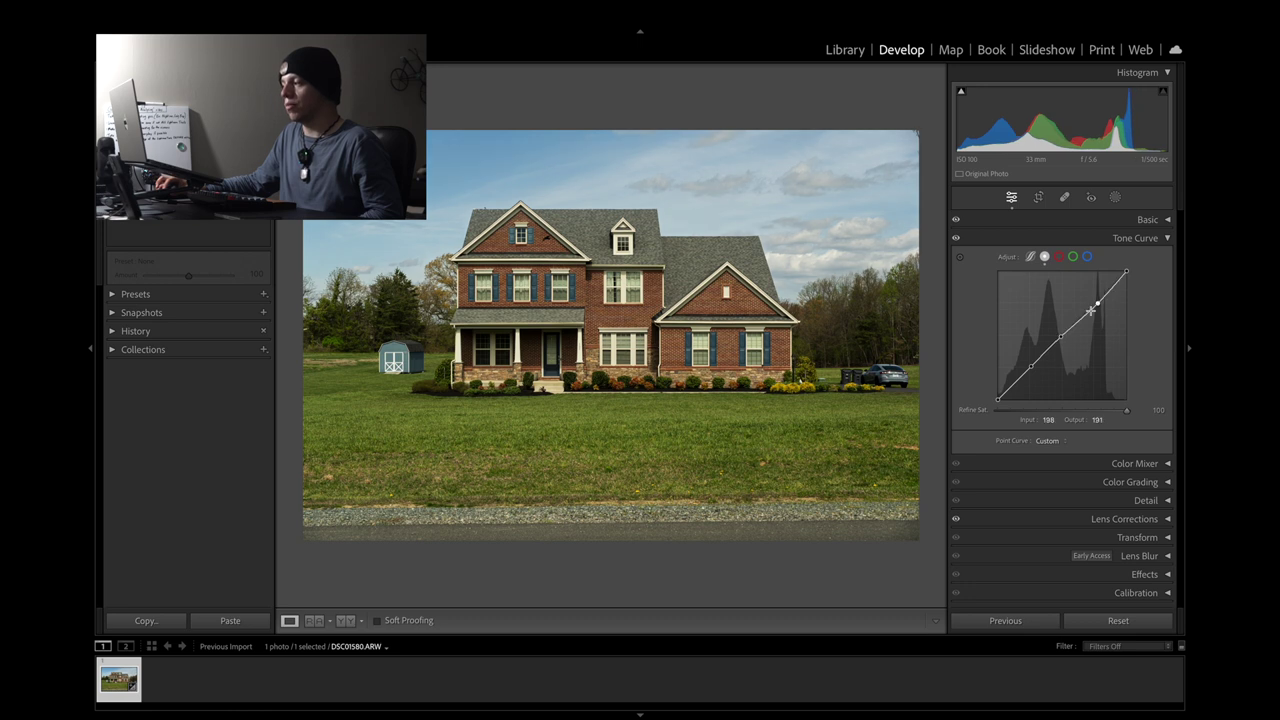
left_click_drag(1032, 367, 1063, 337)
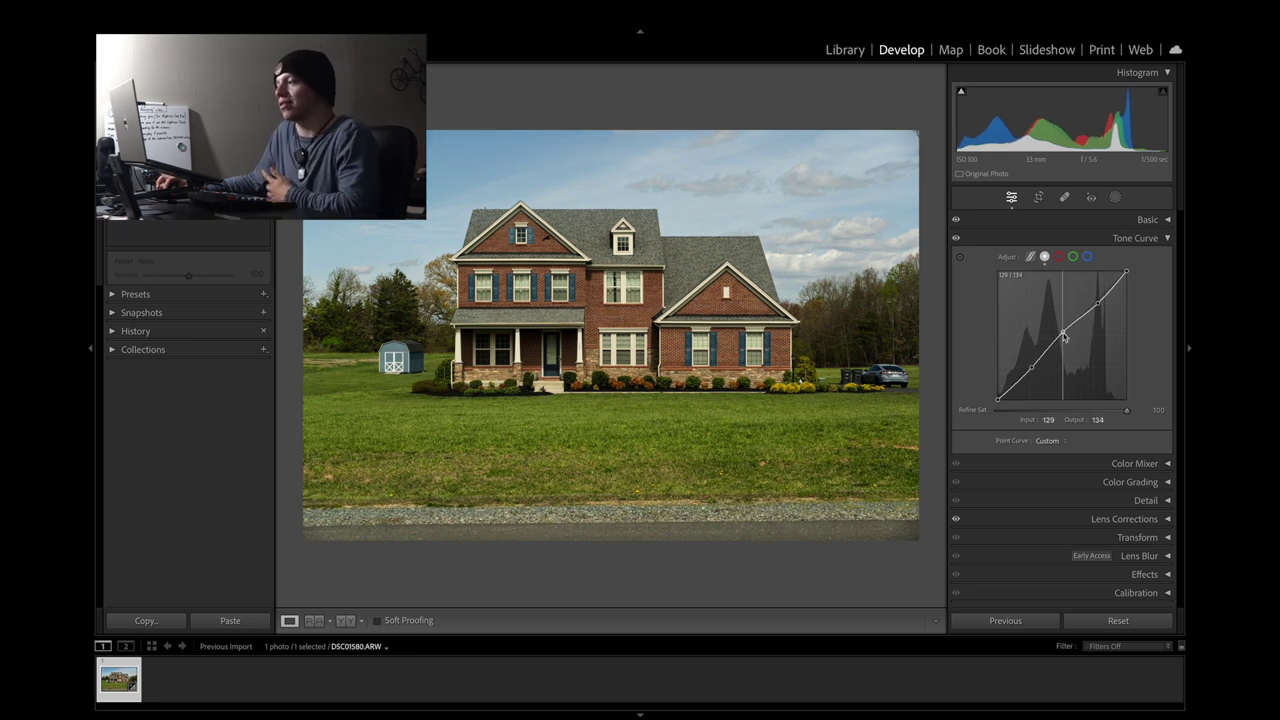
left_click_drag(1063, 338, 1101, 314)
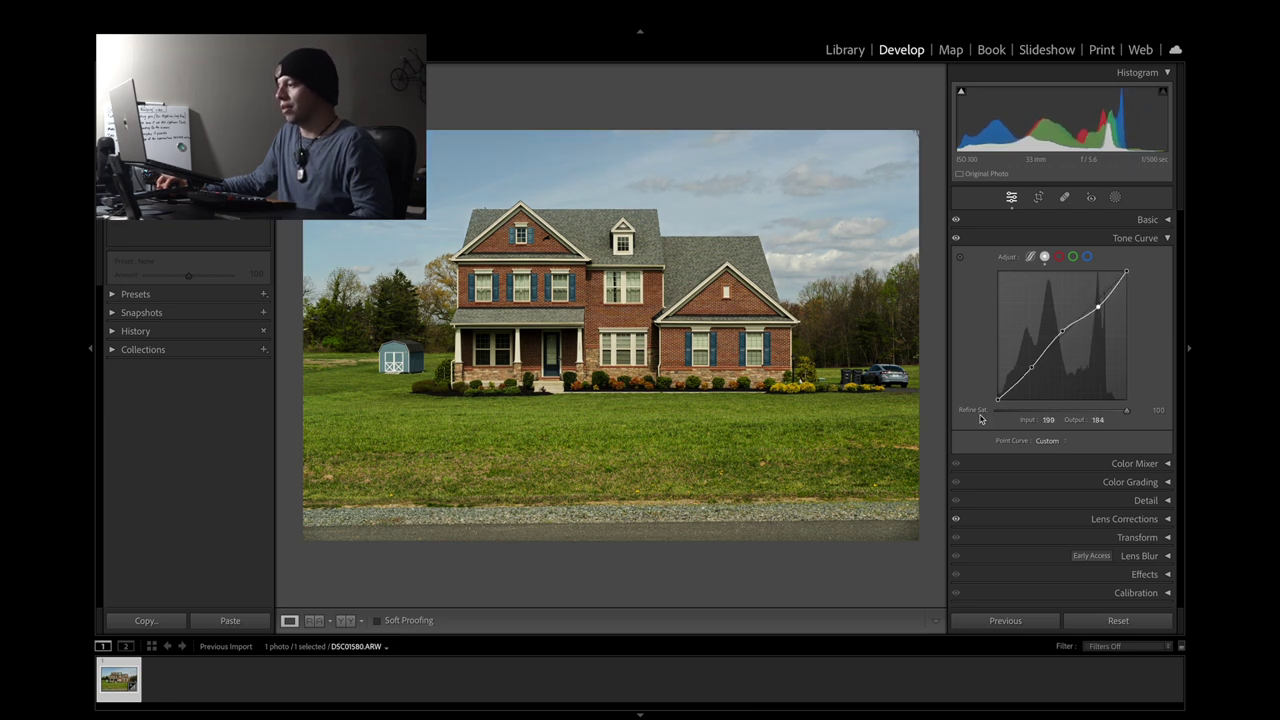
Lift the tone curve's black point slightly and set its highlight point to input 198, output 193
left_click_drag(1000, 398, 1000, 399)
key("ctrl+z")
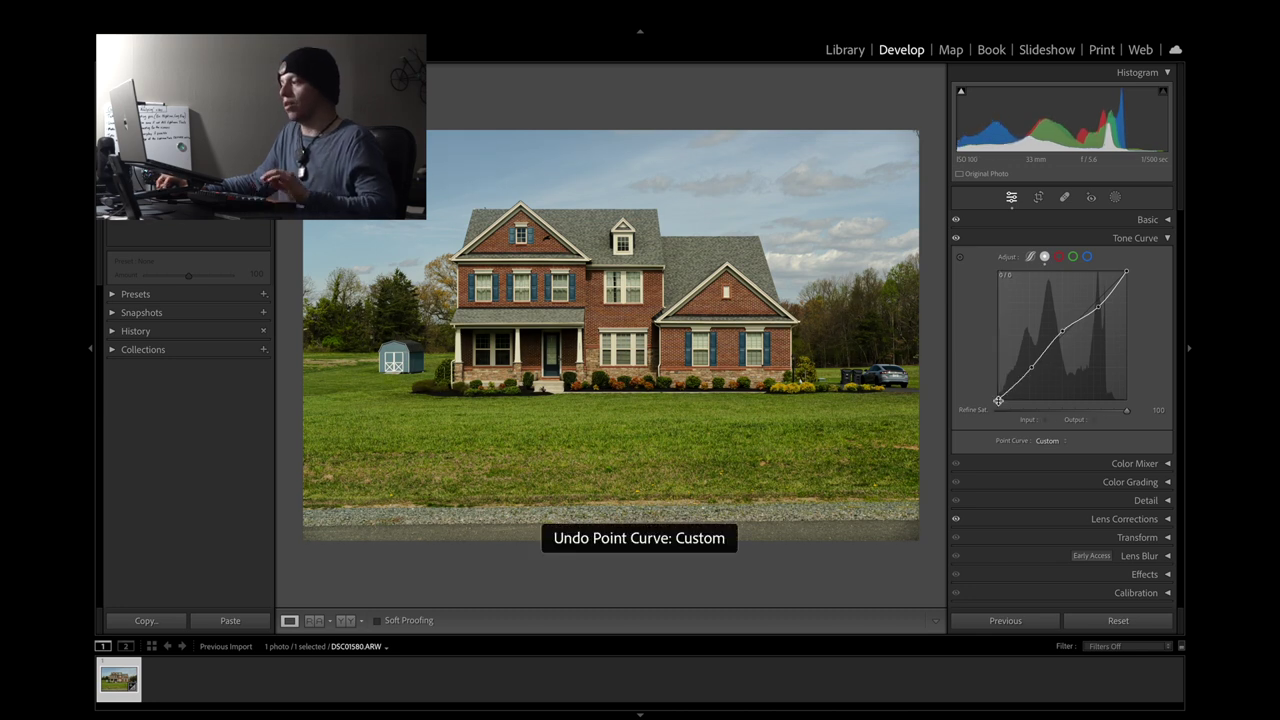
left_click_drag(1097, 310, 1101, 309)
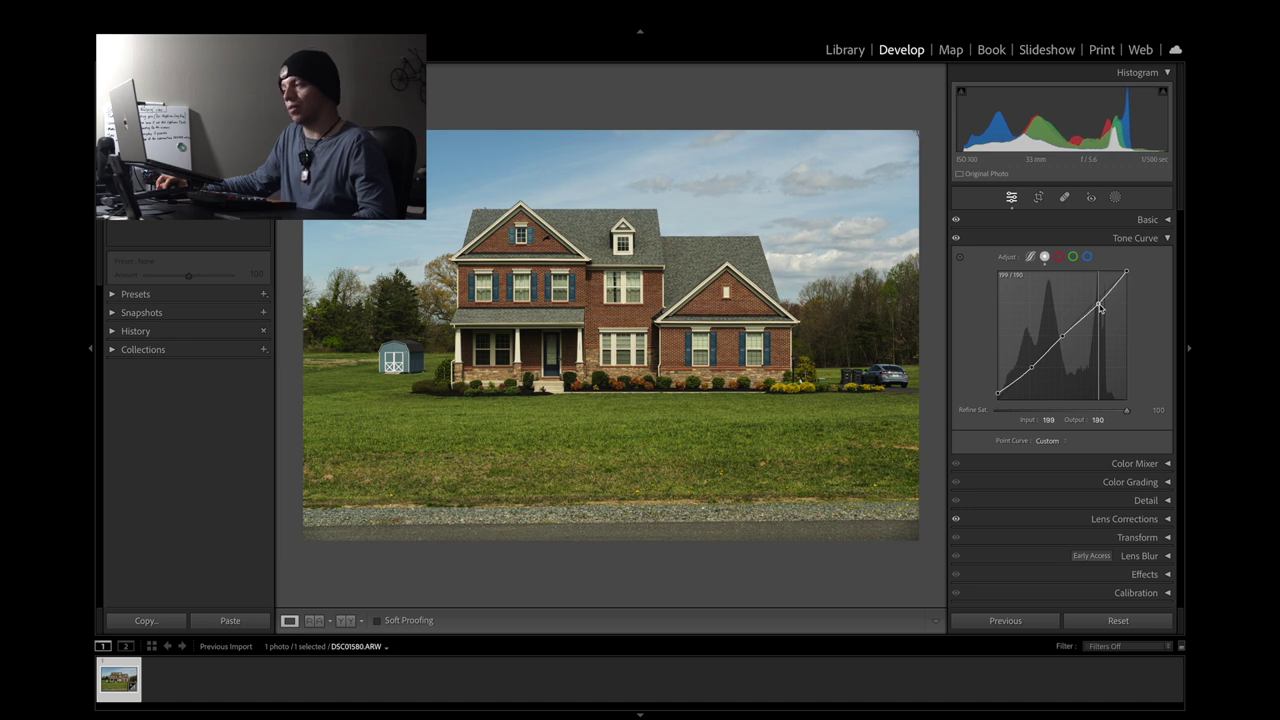
left_click_drag(1100, 308, 1100, 308)
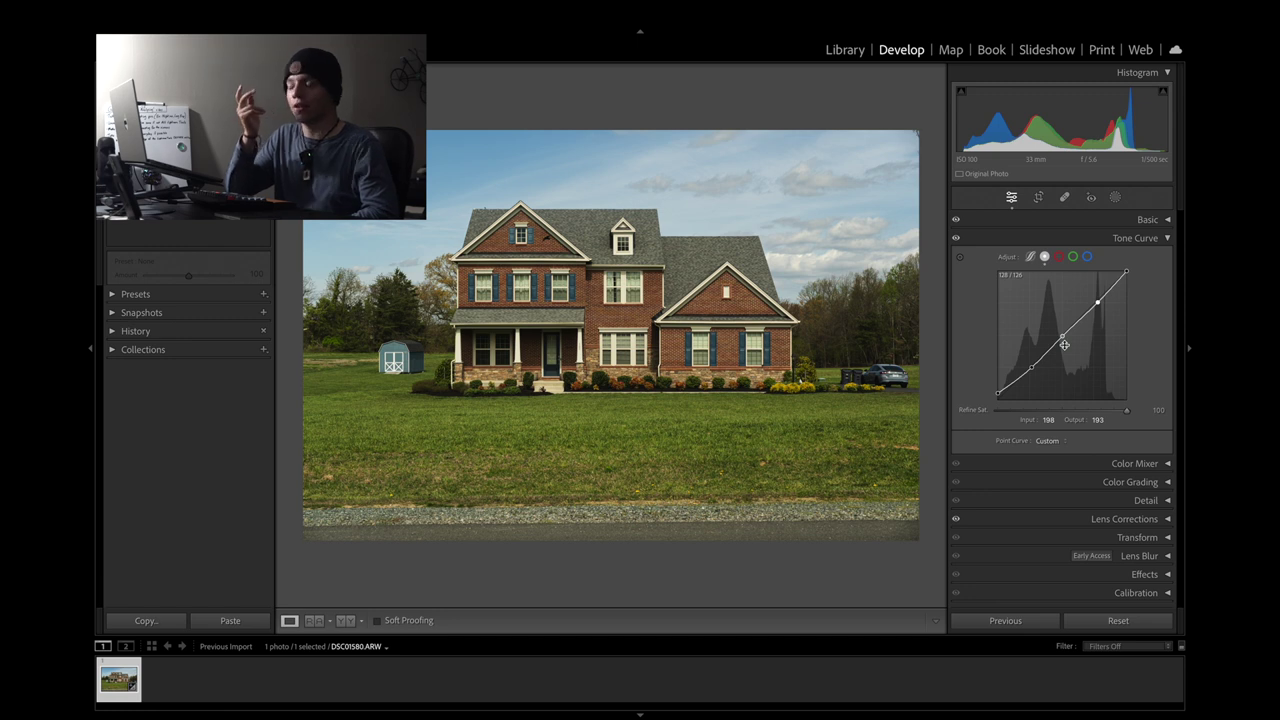
Try lowering the tone curve's white point to 238, and set the shadow point to input 69, output 57 with slightly raised midtones
left_click(1127, 270)
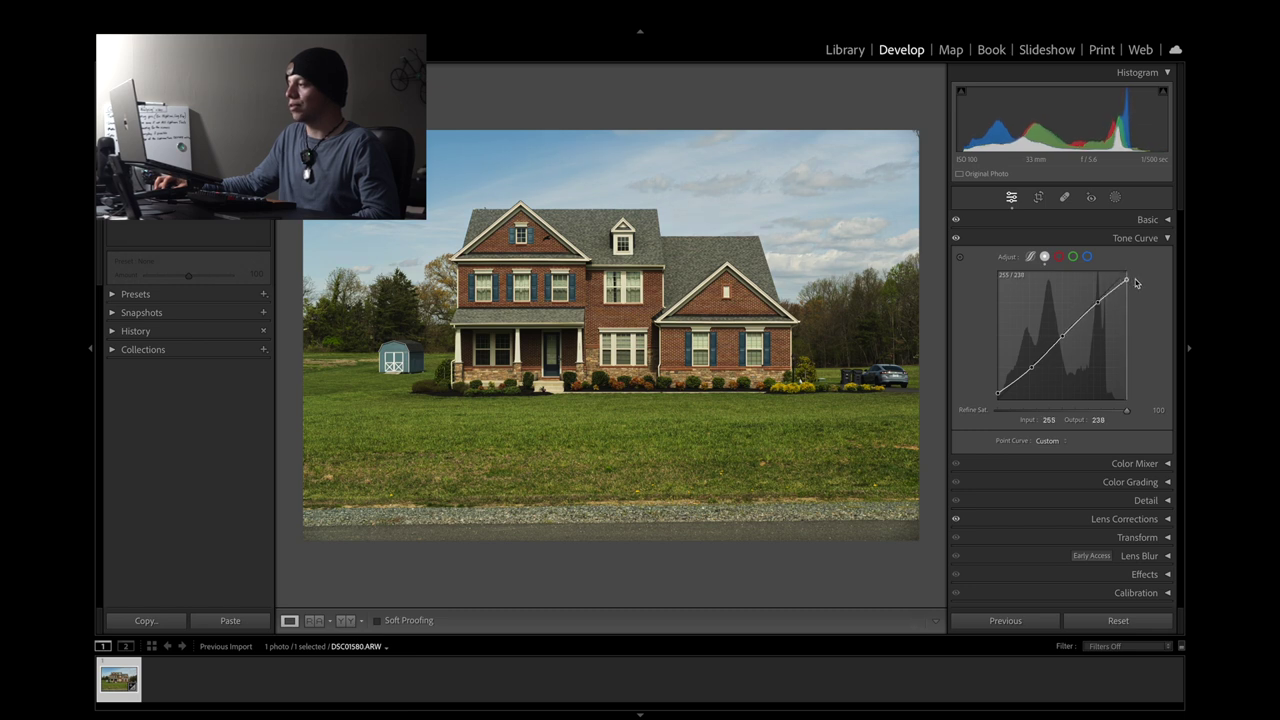
left_click(1032, 372)
left_click_drag(1033, 374, 1031, 374)
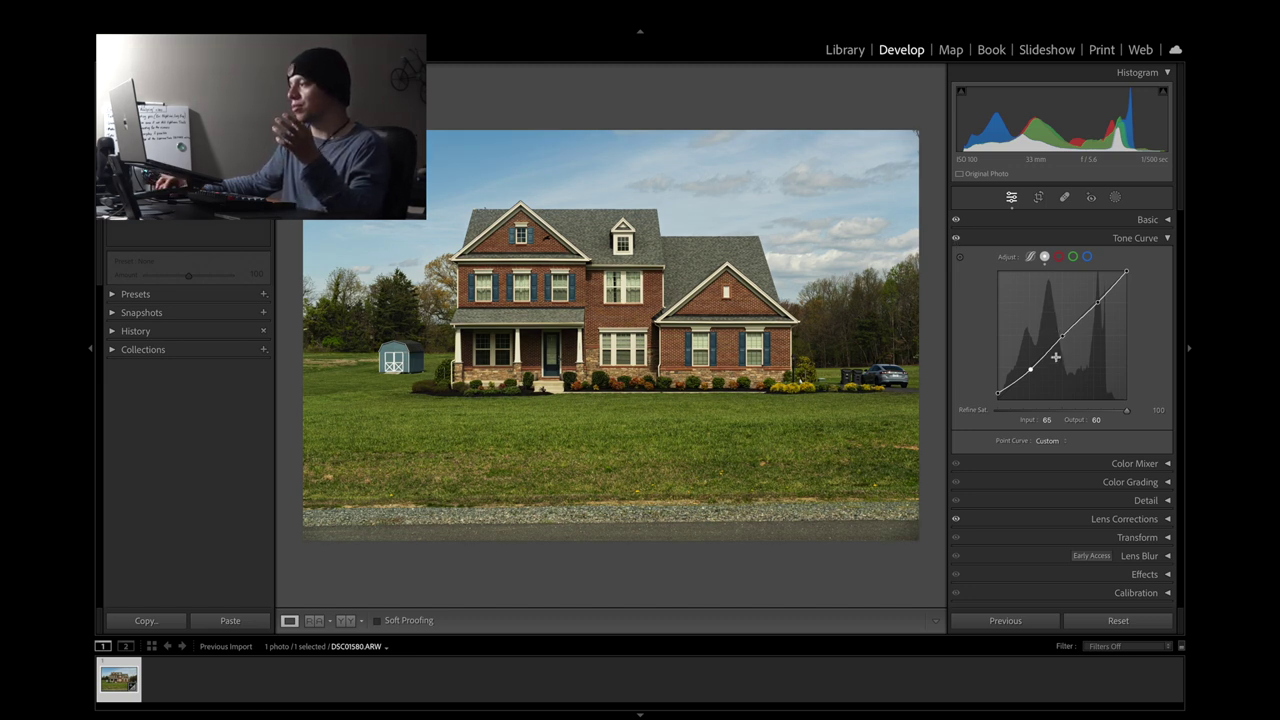
left_click_drag(1062, 336, 1032, 371)
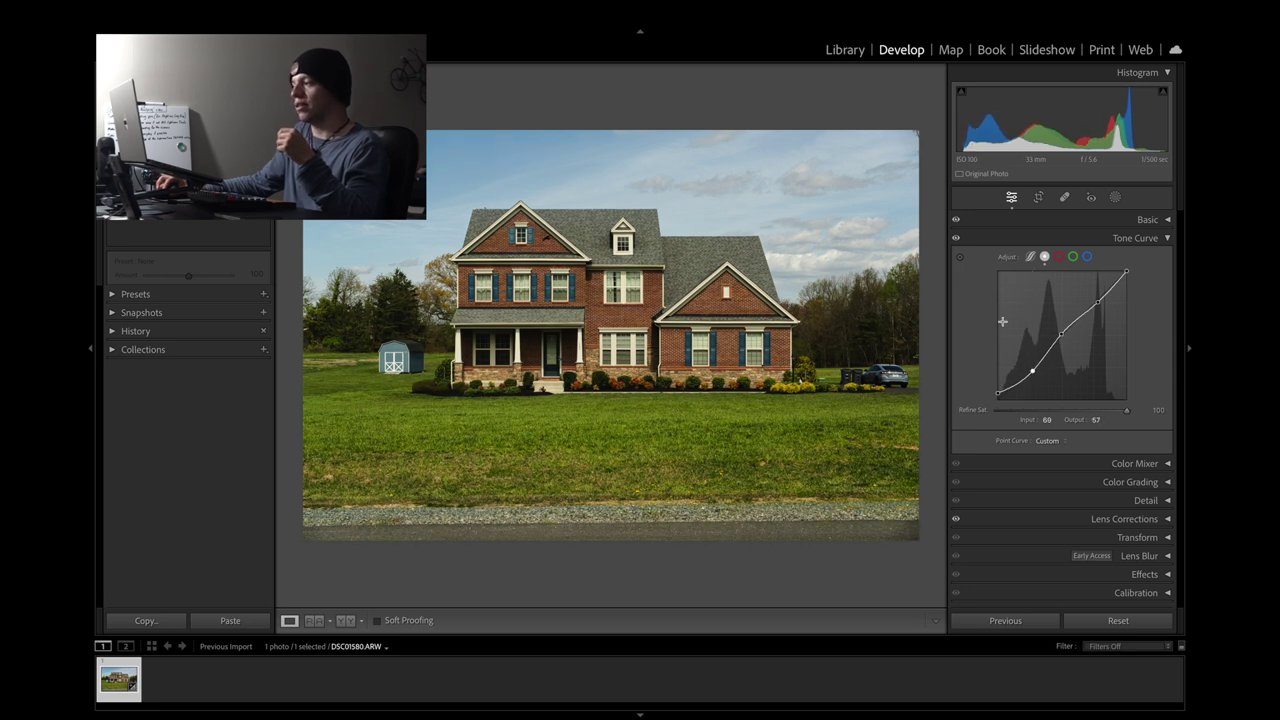
Compare the photo with and without the tone curve, and fine-tune the shadow point to input 68, output 57
left_click(957, 241)
left_click(957, 241)
left_click(957, 241)
left_click_drag(1030, 371, 1033, 376)
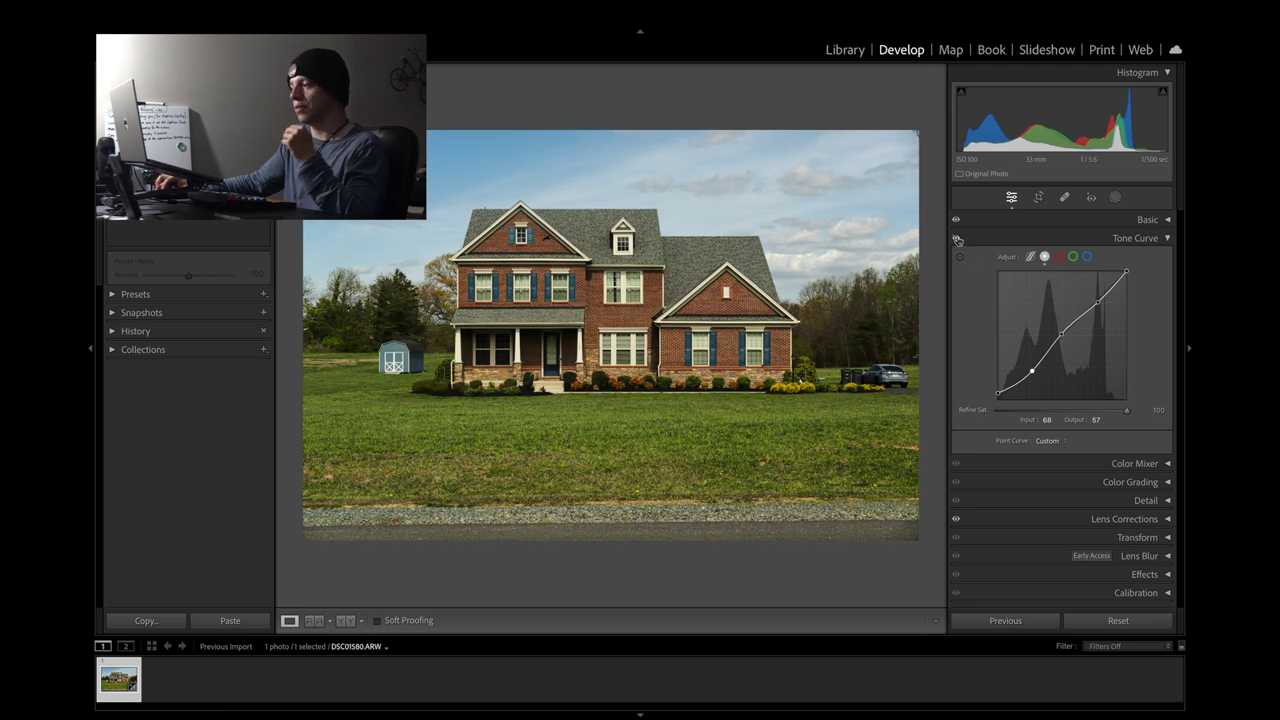
Open the Color Mixer, look at its Point Color and Mixer modes, and show the sliders for all colours together
left_click(1060, 239)
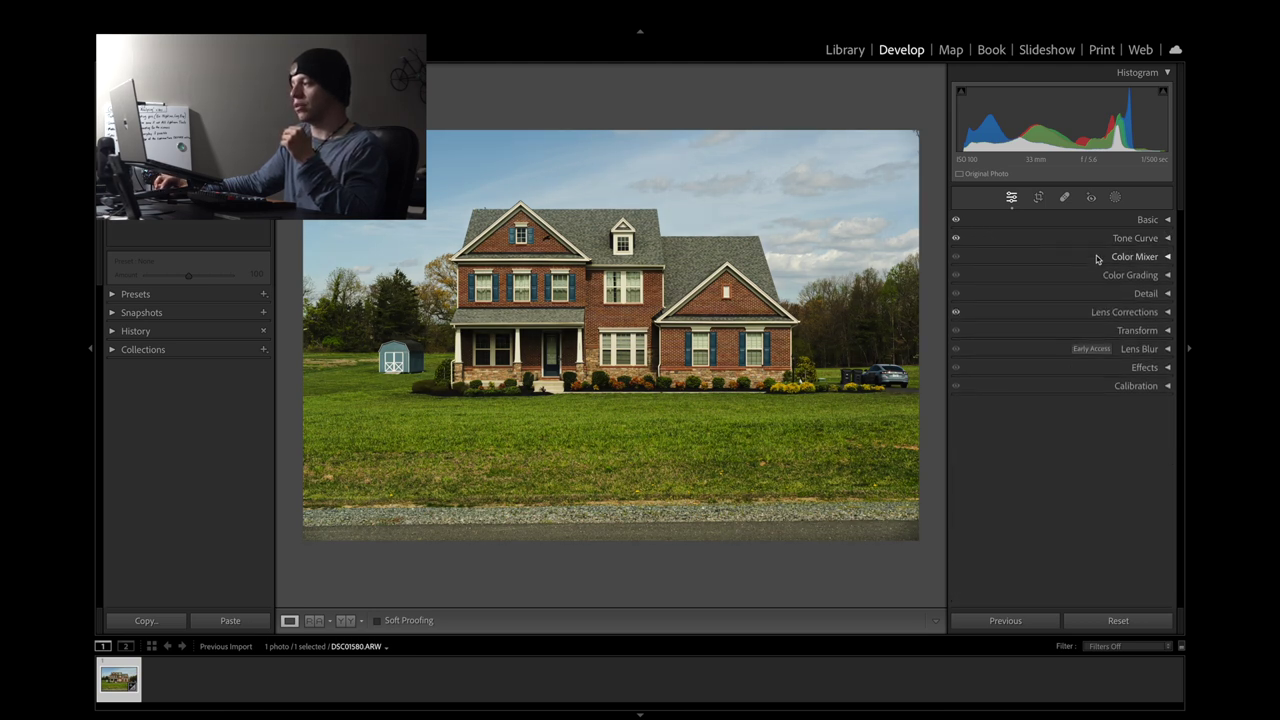
left_click(1097, 258)
left_click(1070, 275)
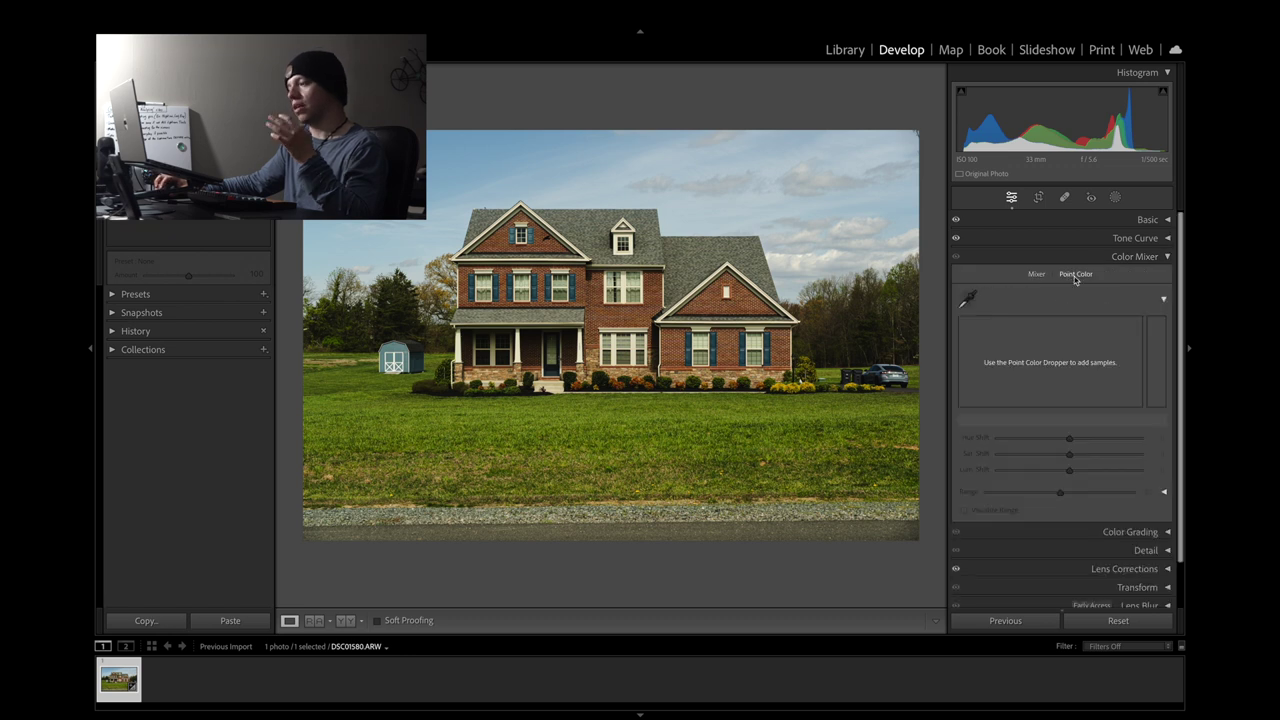
left_click(1037, 275)
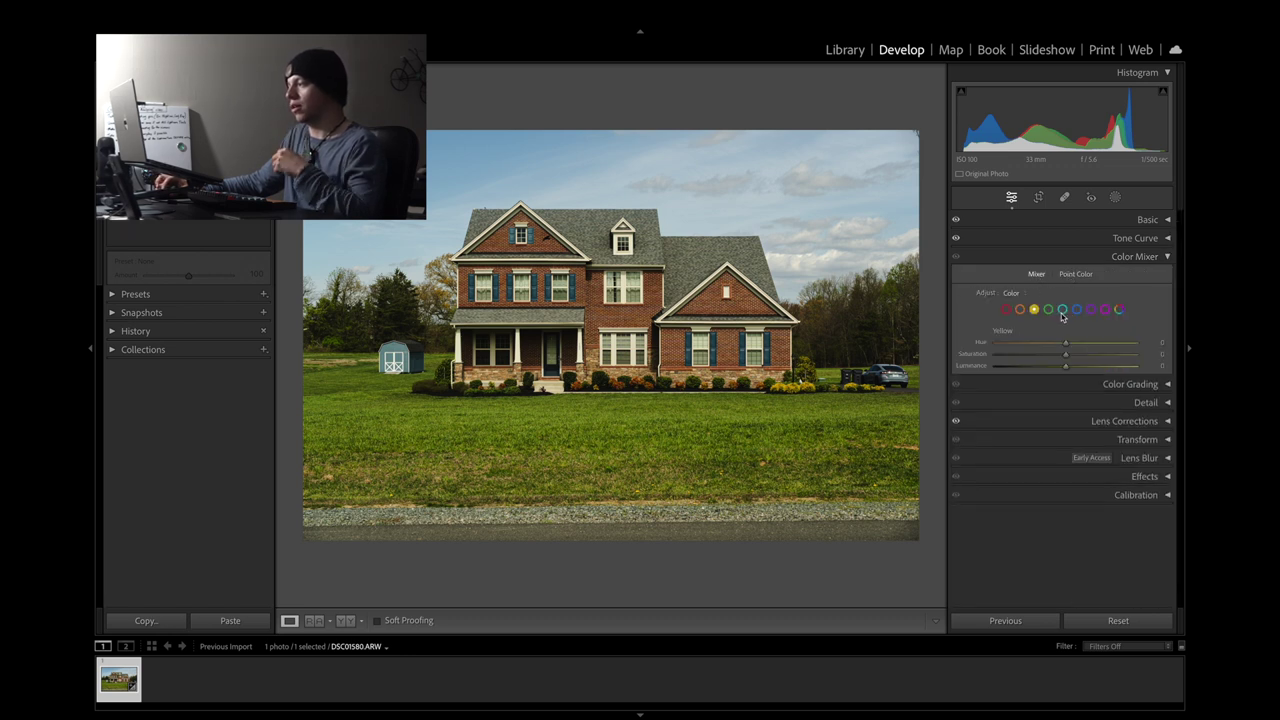
left_click(1048, 310)
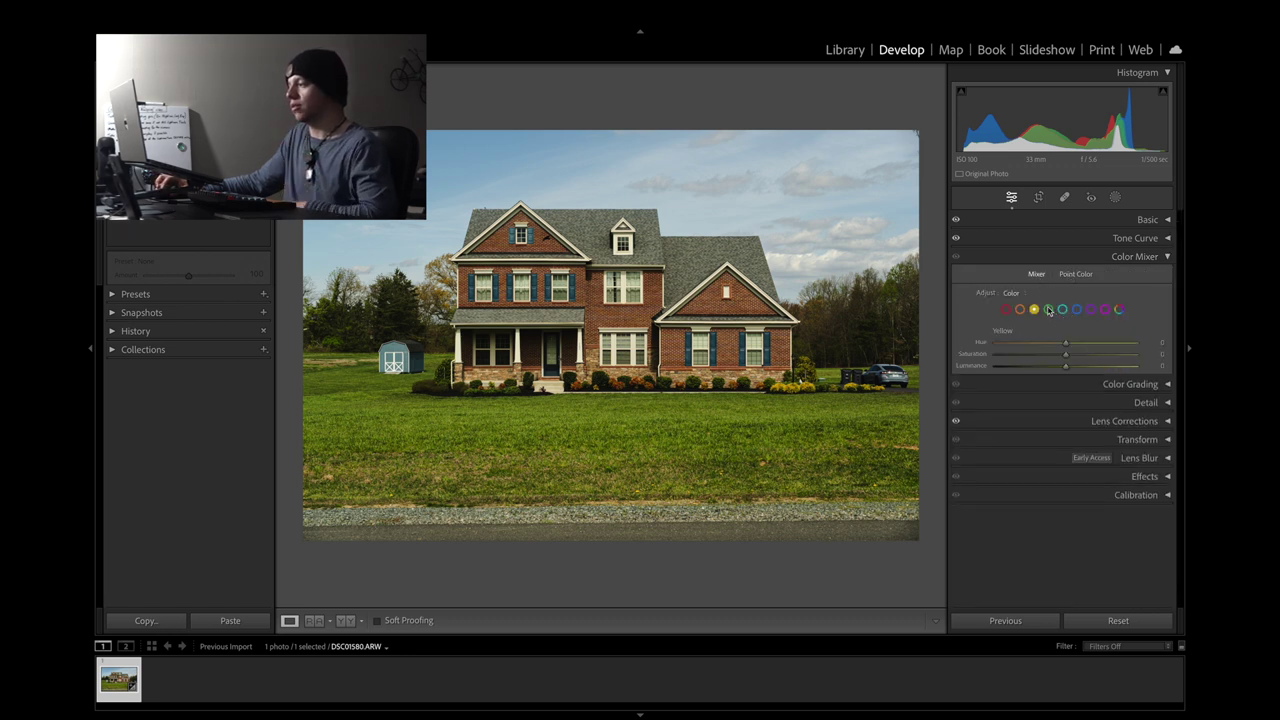
left_click(1119, 311)
Review the tone curve's effect on the photo and the existing Basic adjustments
left_click(1106, 240)
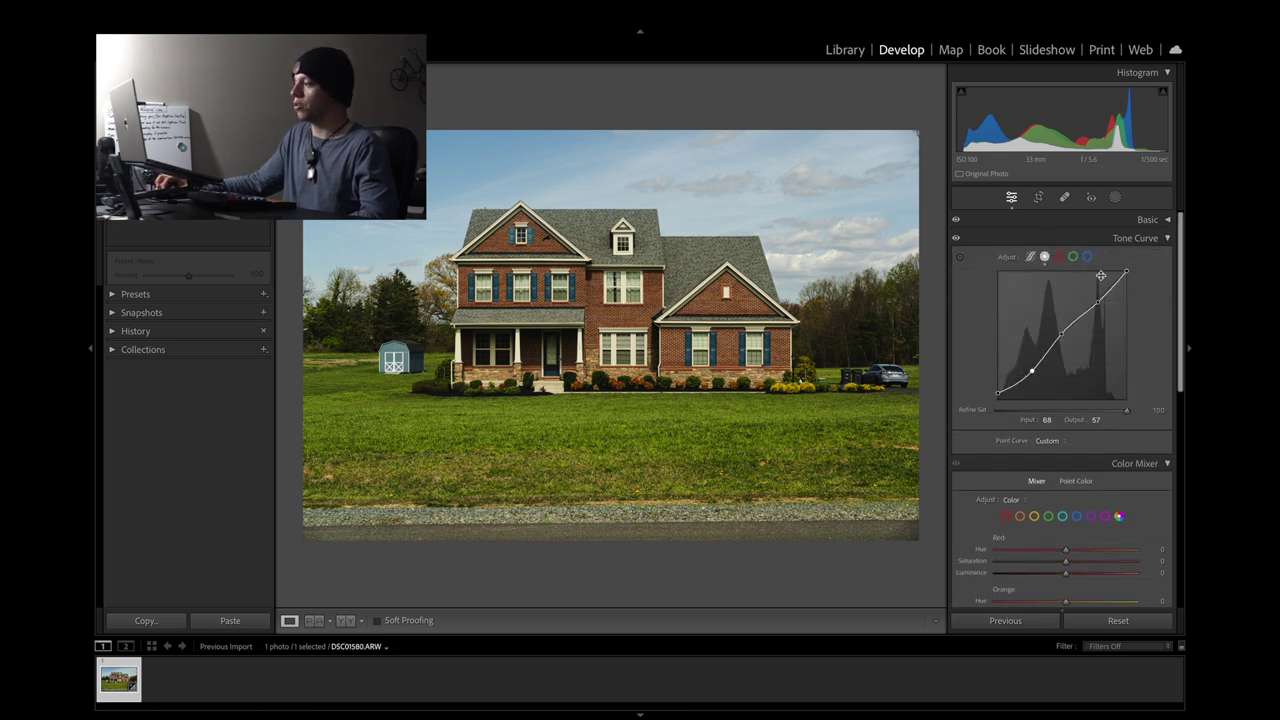
left_click(958, 241)
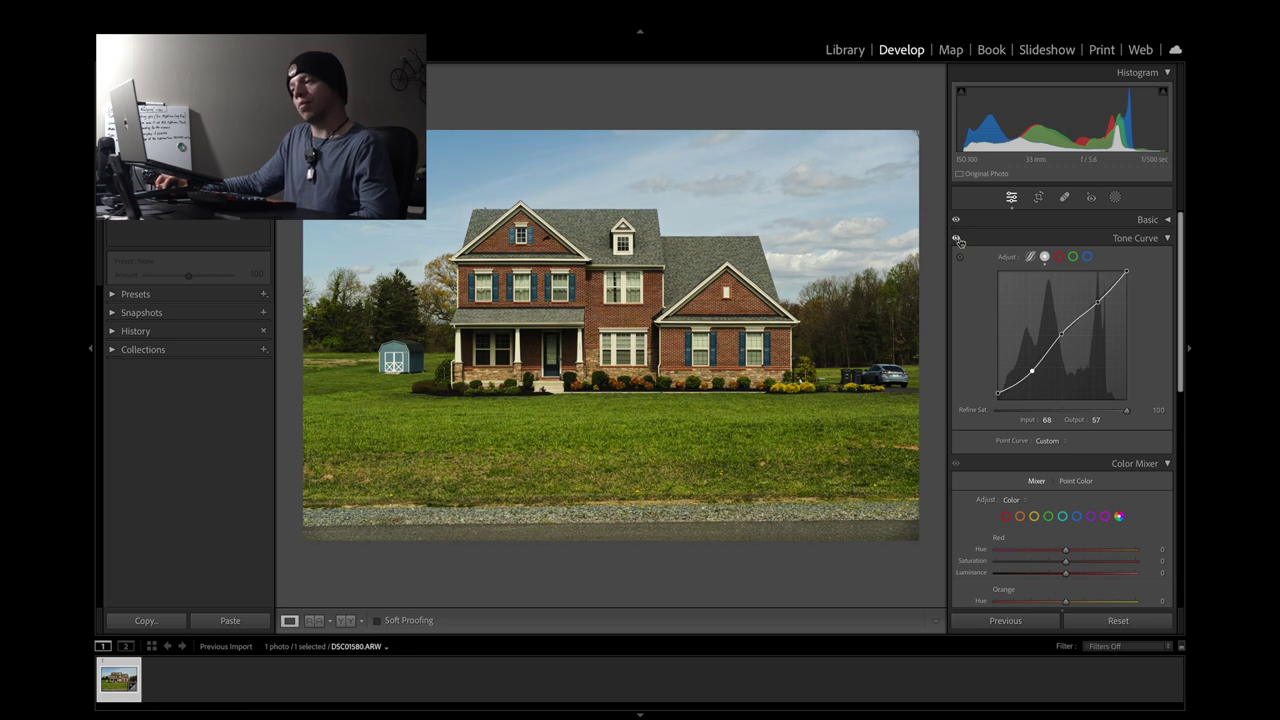
left_click(972, 239)
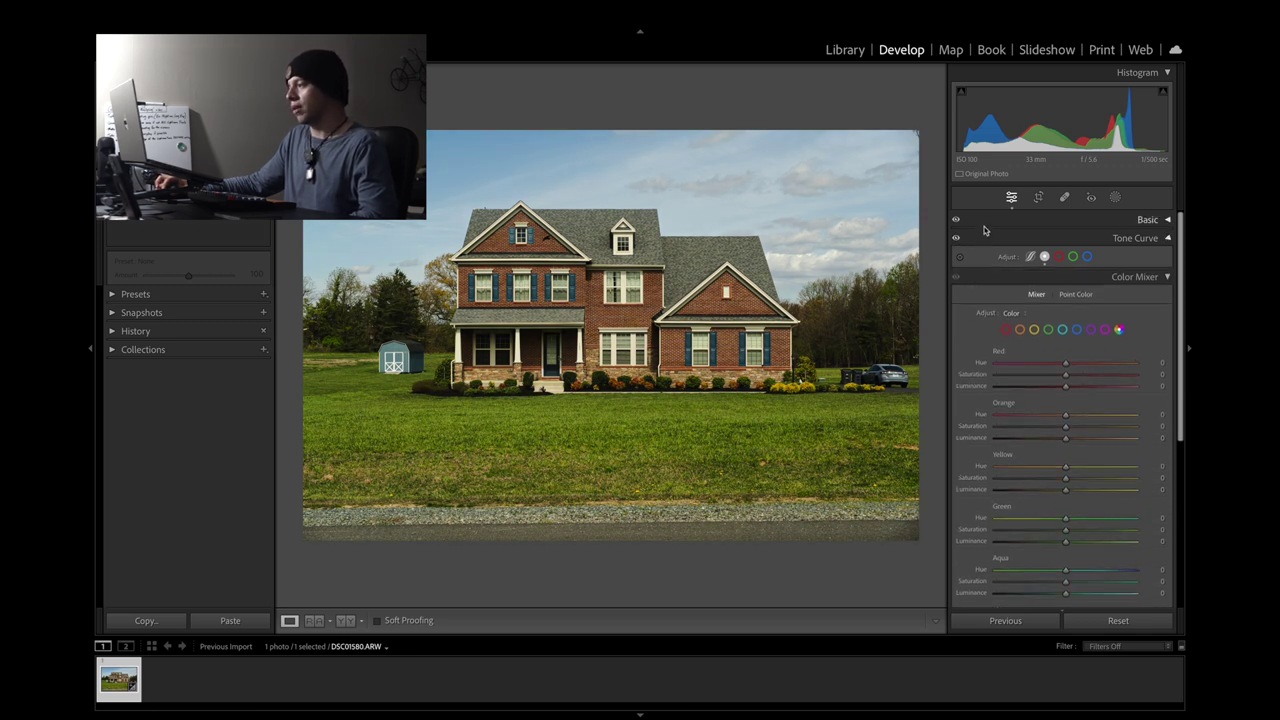
left_click(987, 222)
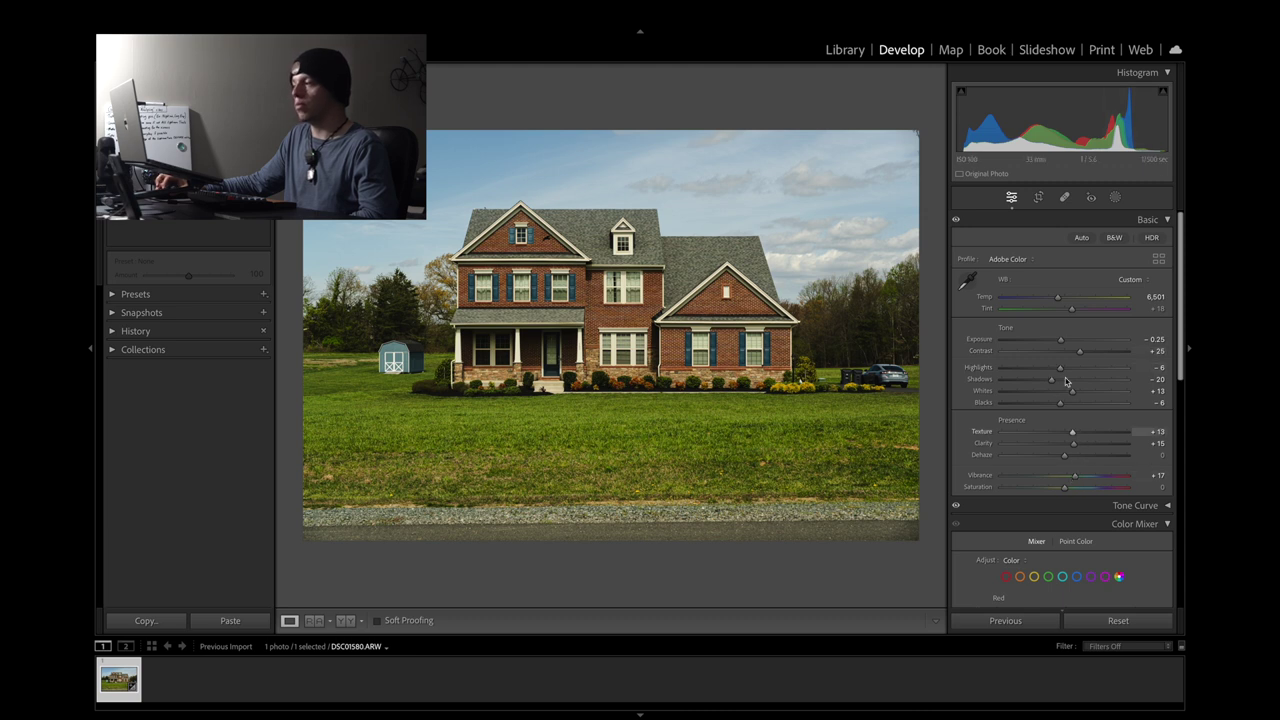
left_click(1056, 222)
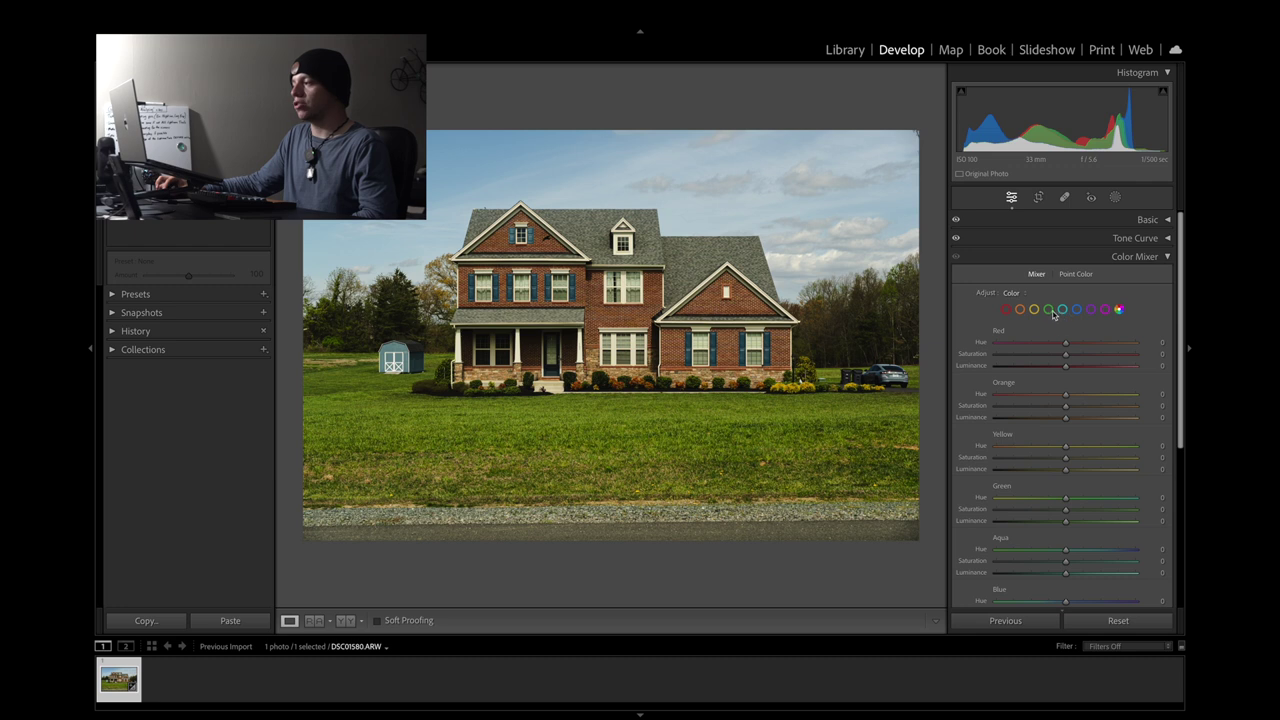
Set the greens in the Color Mixer to hue -7, saturation -24 and luminance +14
left_click(1048, 309)
left_click_drag(1043, 348, 1061, 350)
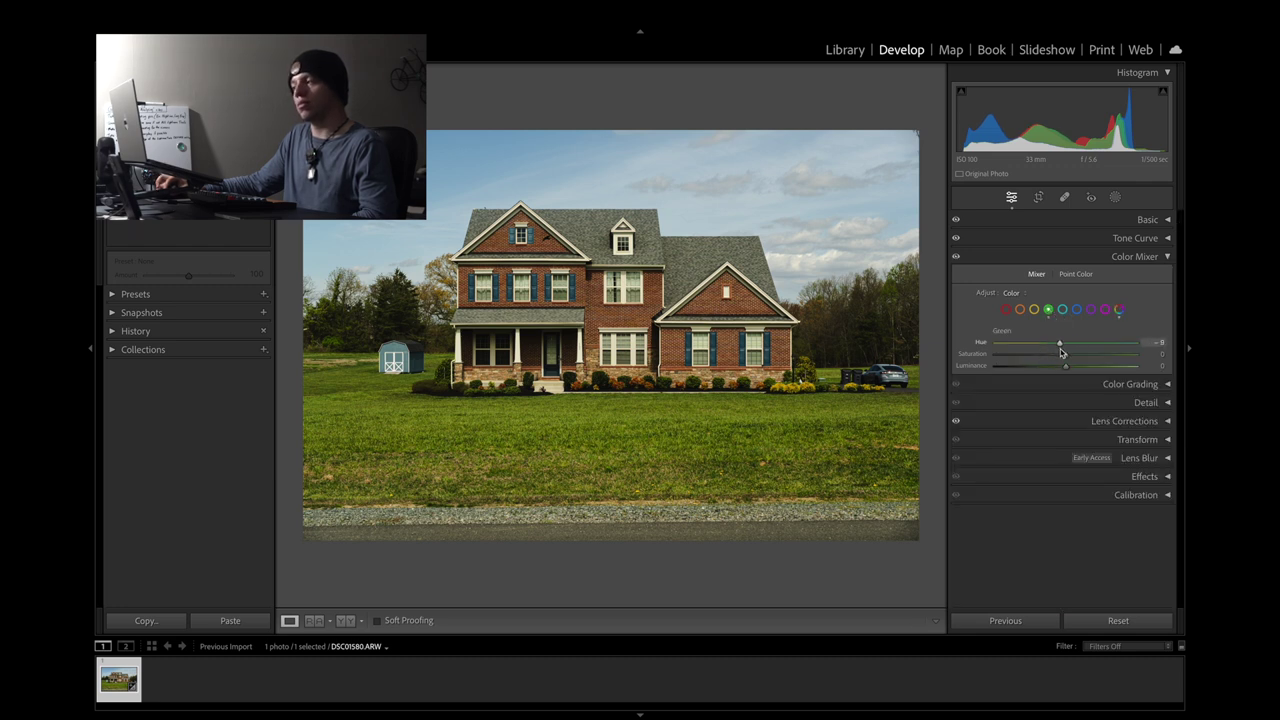
left_click_drag(1063, 355, 1042, 365)
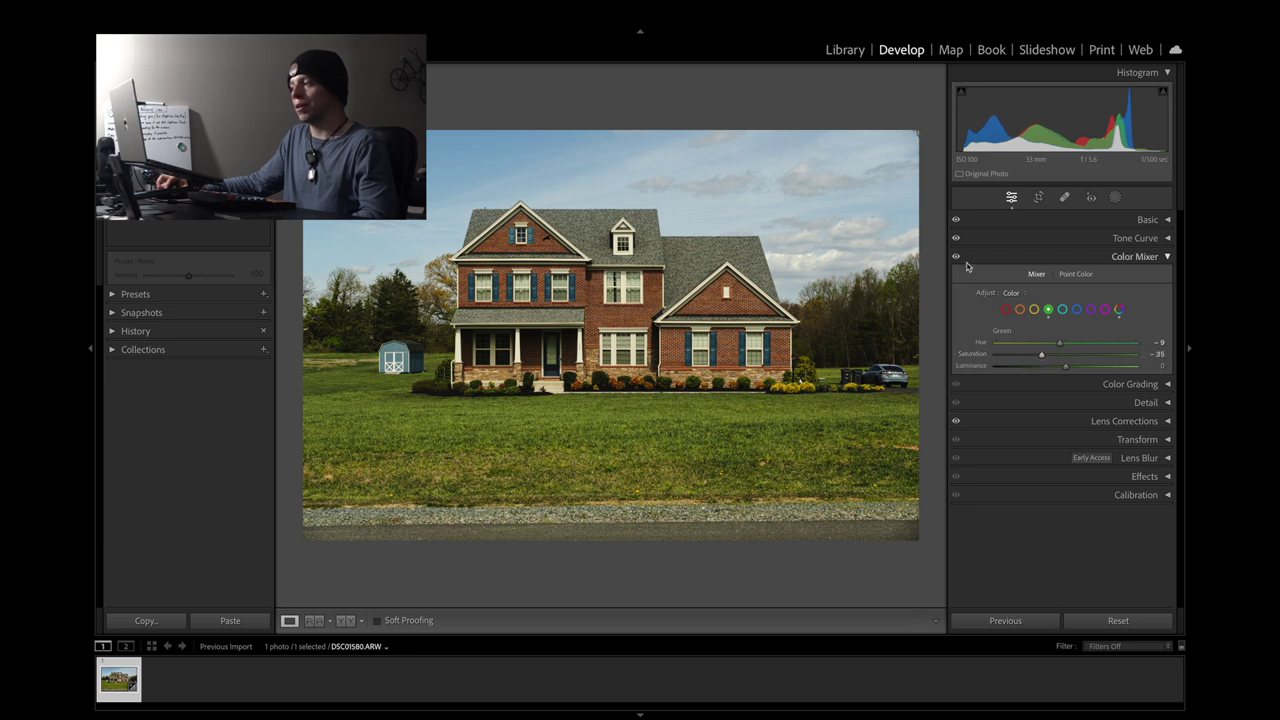
left_click_drag(1041, 356, 1045, 358)
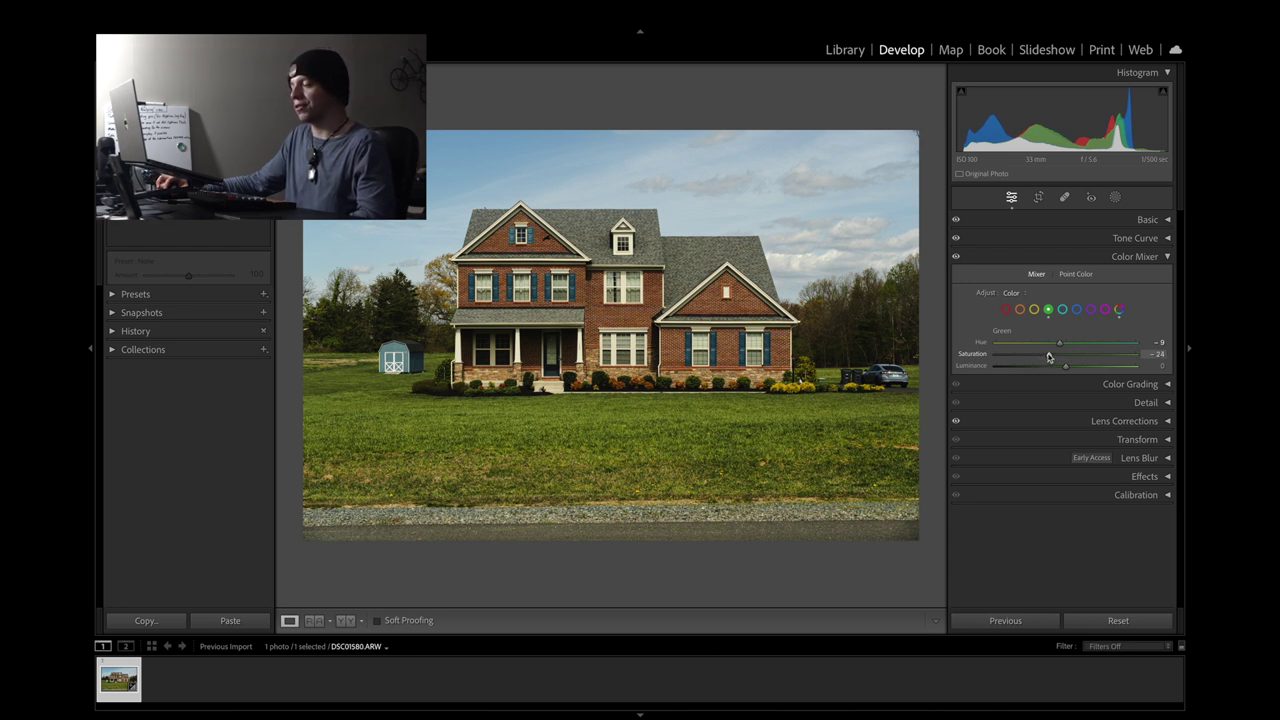
left_click_drag(1064, 366, 1077, 366)
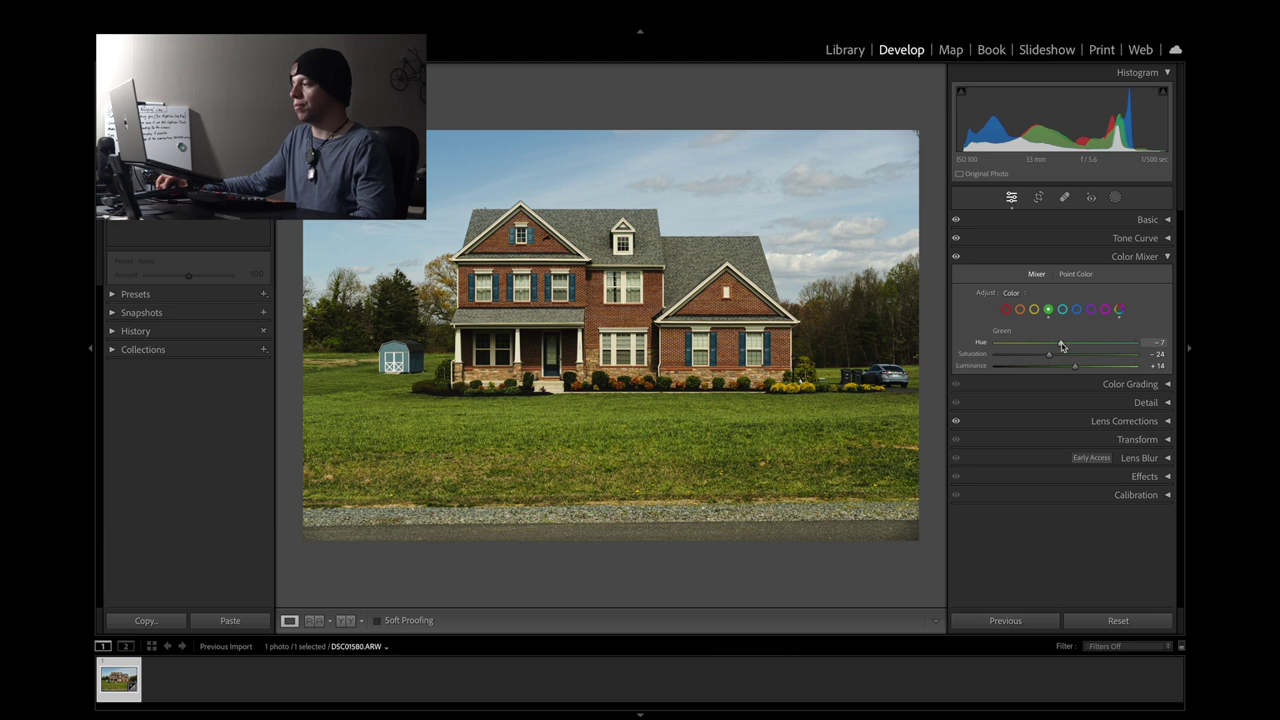
Set the yellow hue to +12 in the Color Mixer, checking the effect on the house and lawn up close
left_click(1035, 311)
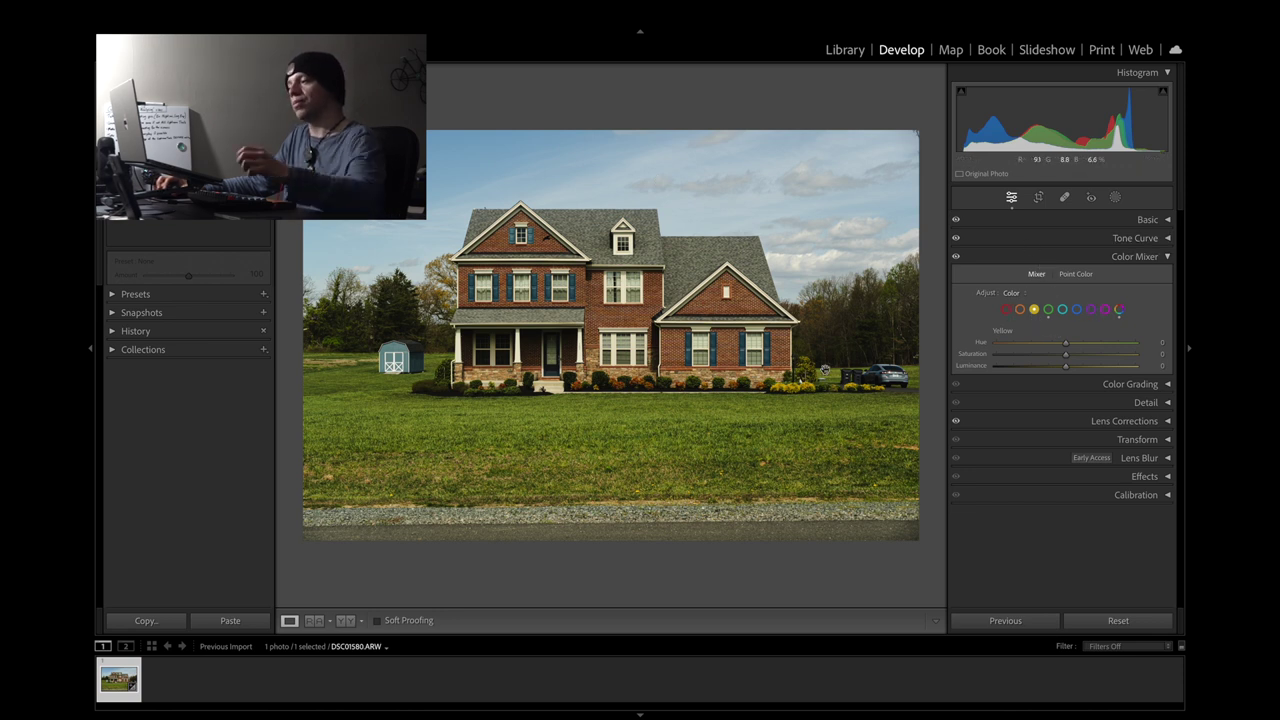
left_click(755, 382)
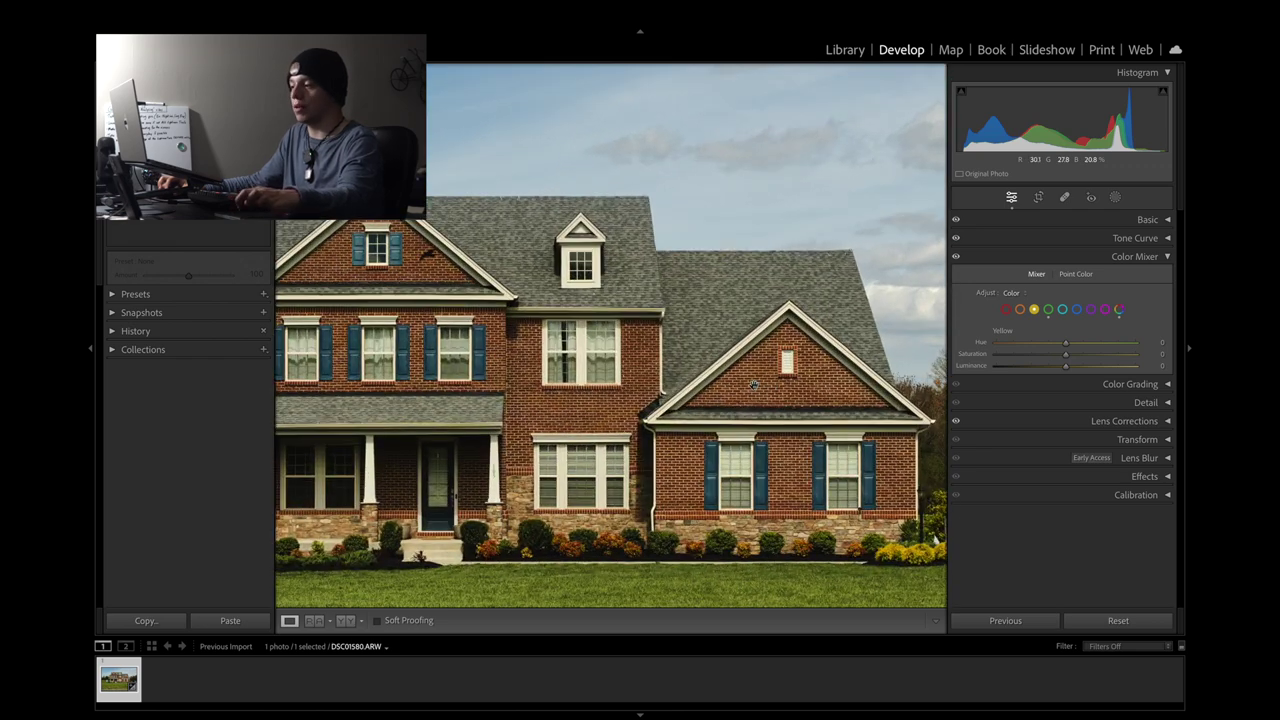
left_click_drag(740, 528, 750, 472)
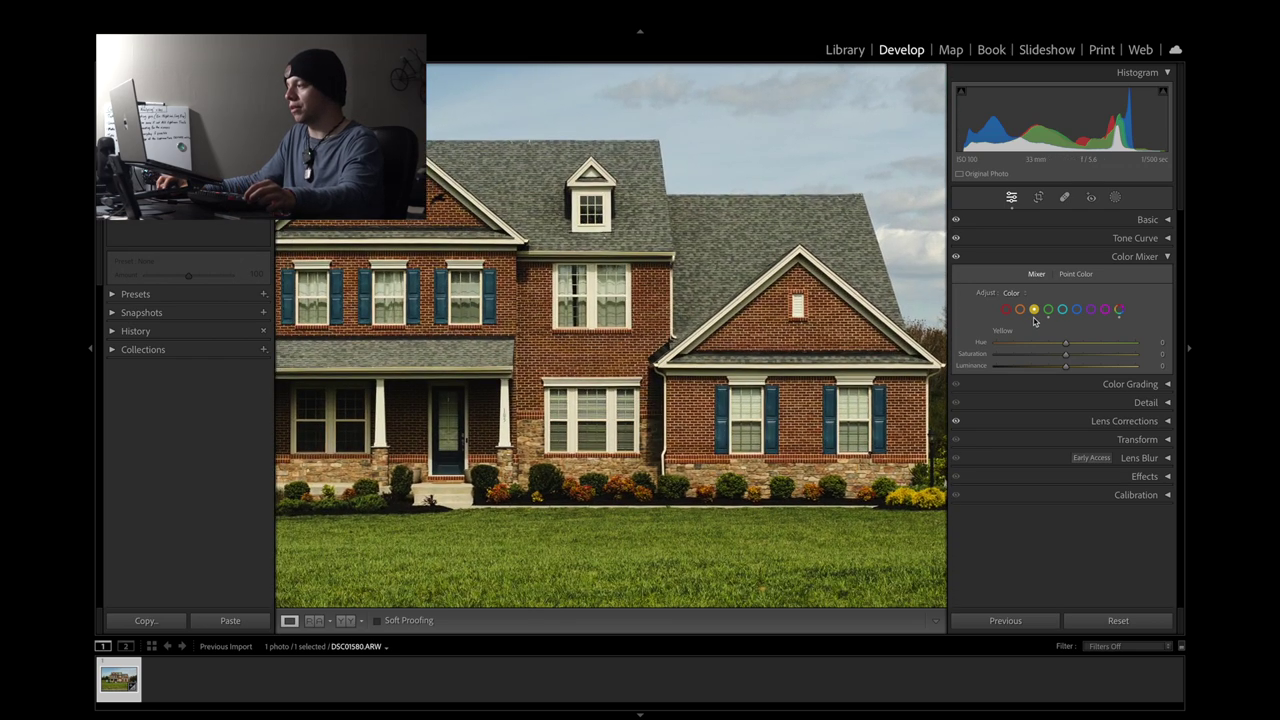
left_click_drag(1058, 348, 1073, 347)
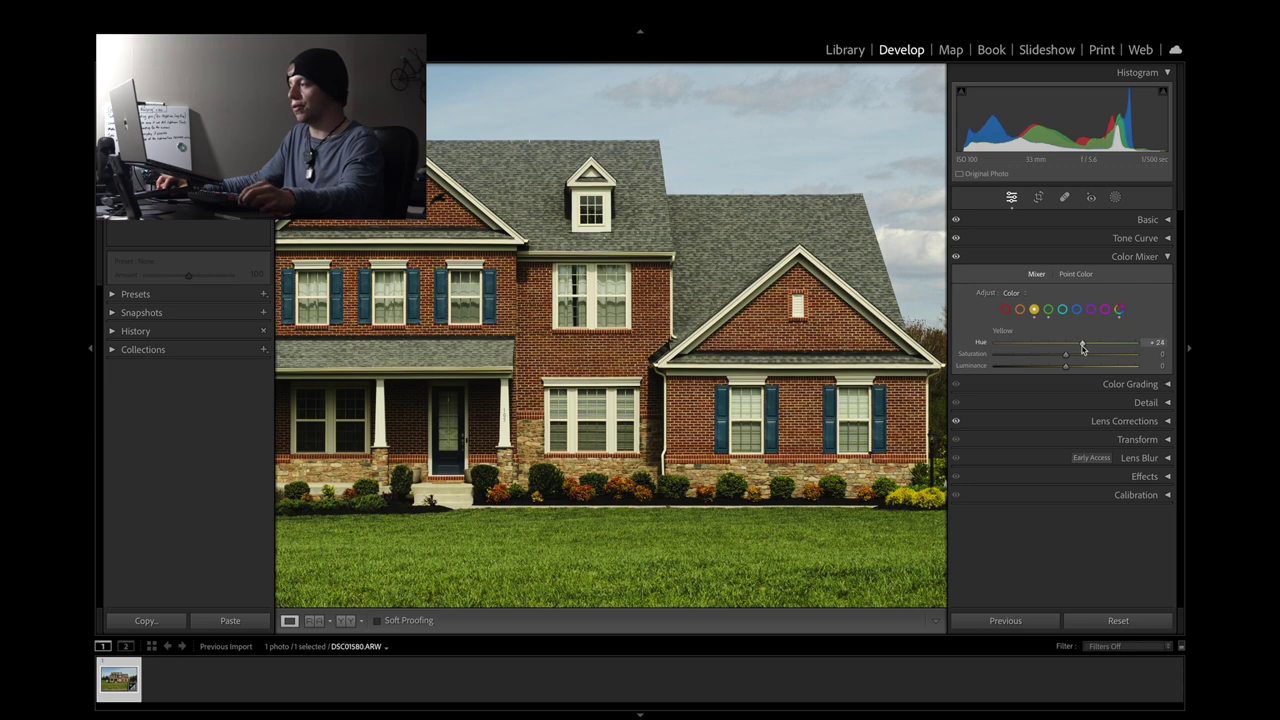
left_click_drag(1082, 348, 1073, 347)
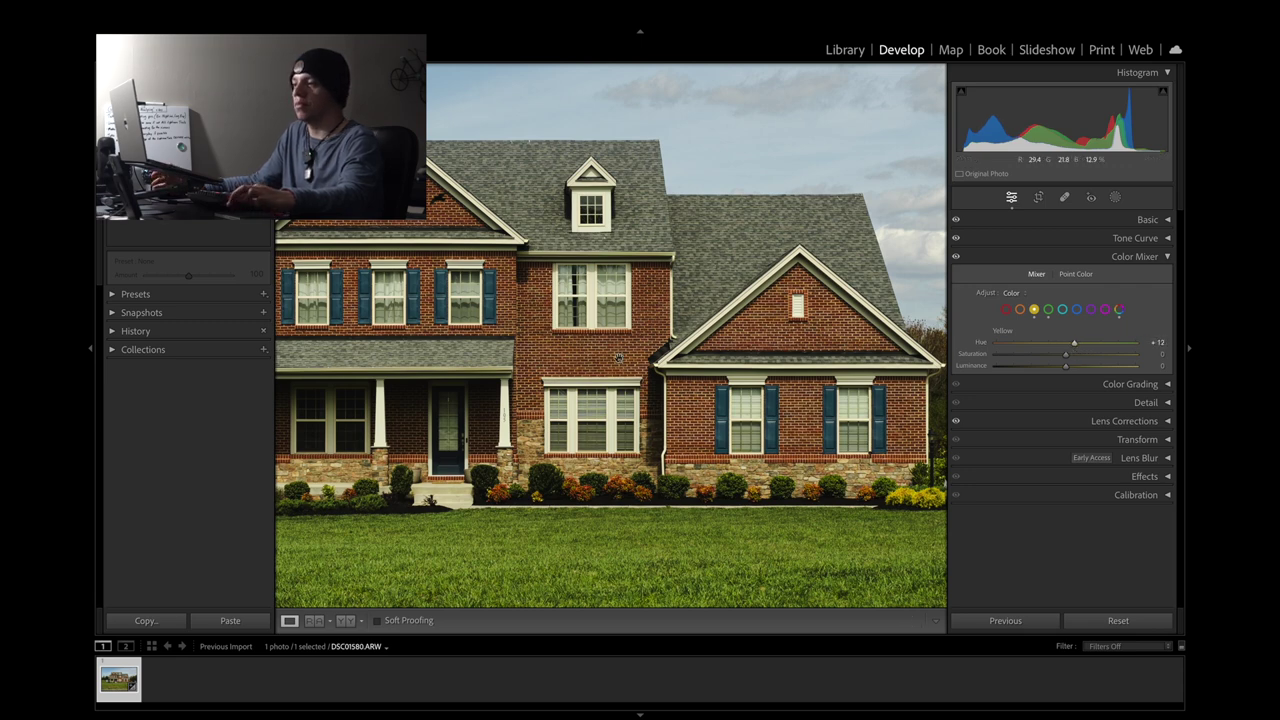
left_click(619, 360)
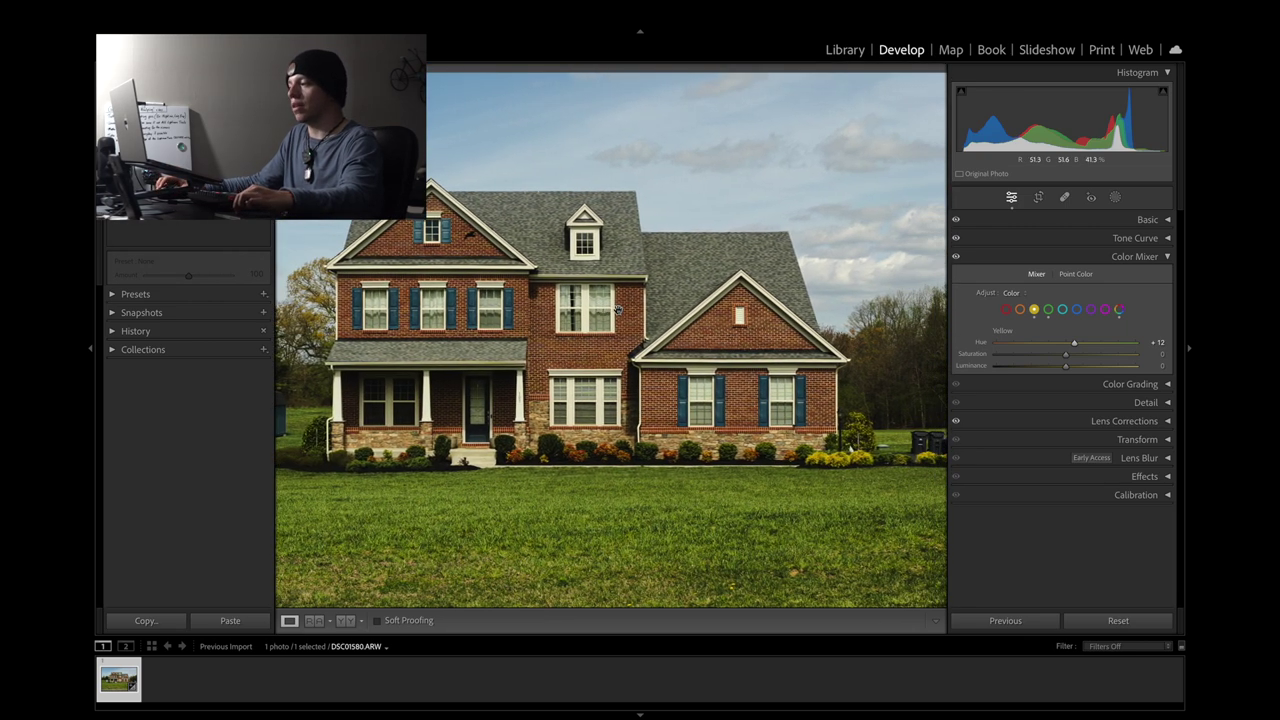
left_click(619, 312)
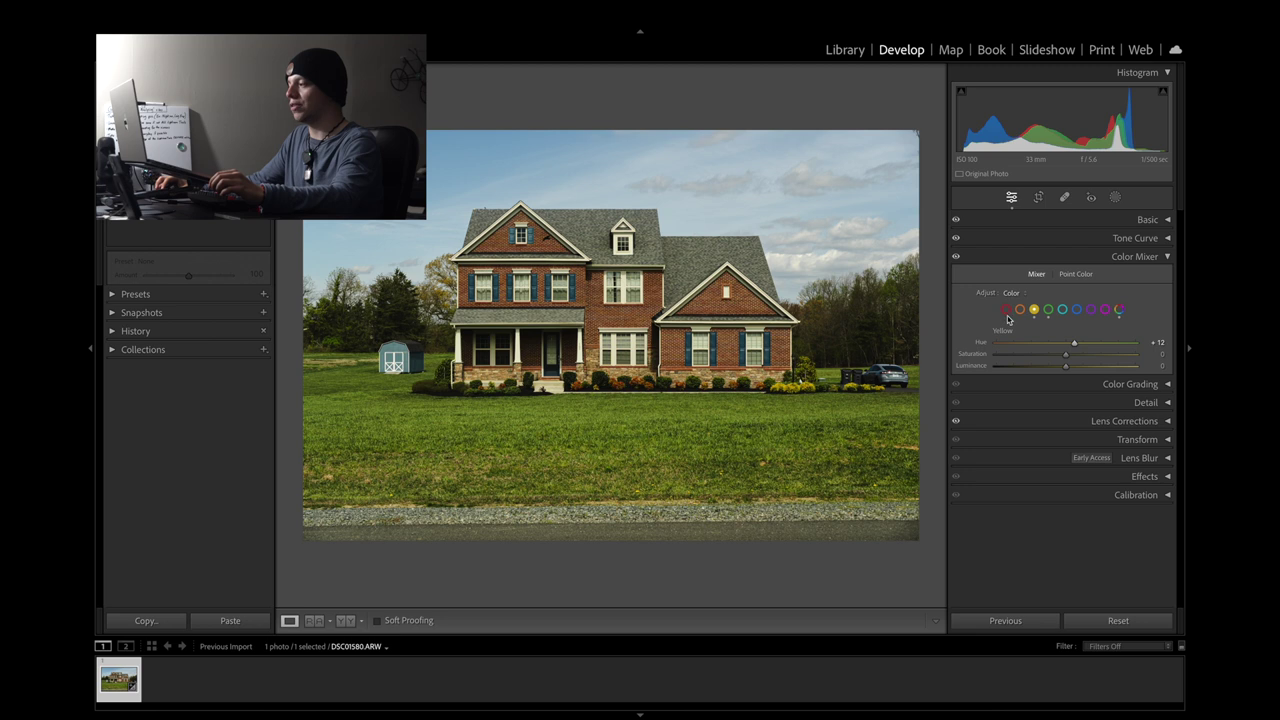
Review the Color Mixer values of all colours together, and close the Color Mixer
left_click(1121, 311)
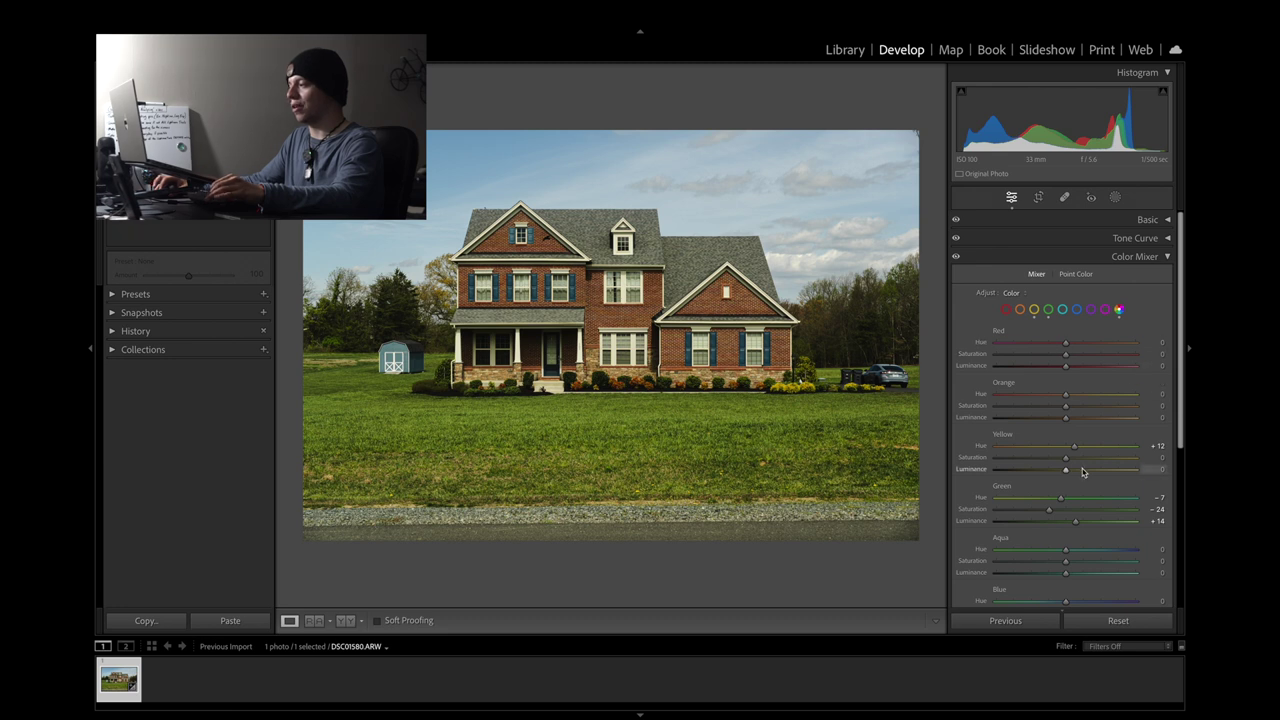
scroll(1100, 414, "down", 5)
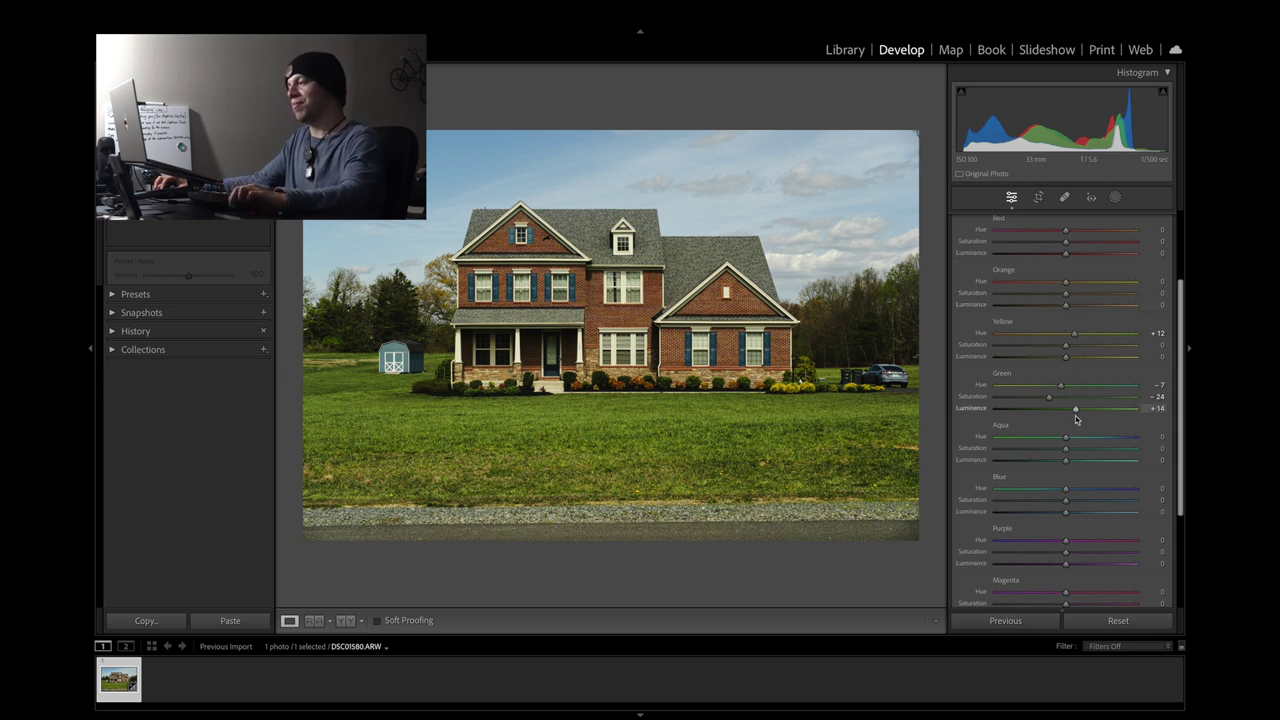
scroll(1076, 418, "down", 3)
scroll(1072, 374, "up", 5)
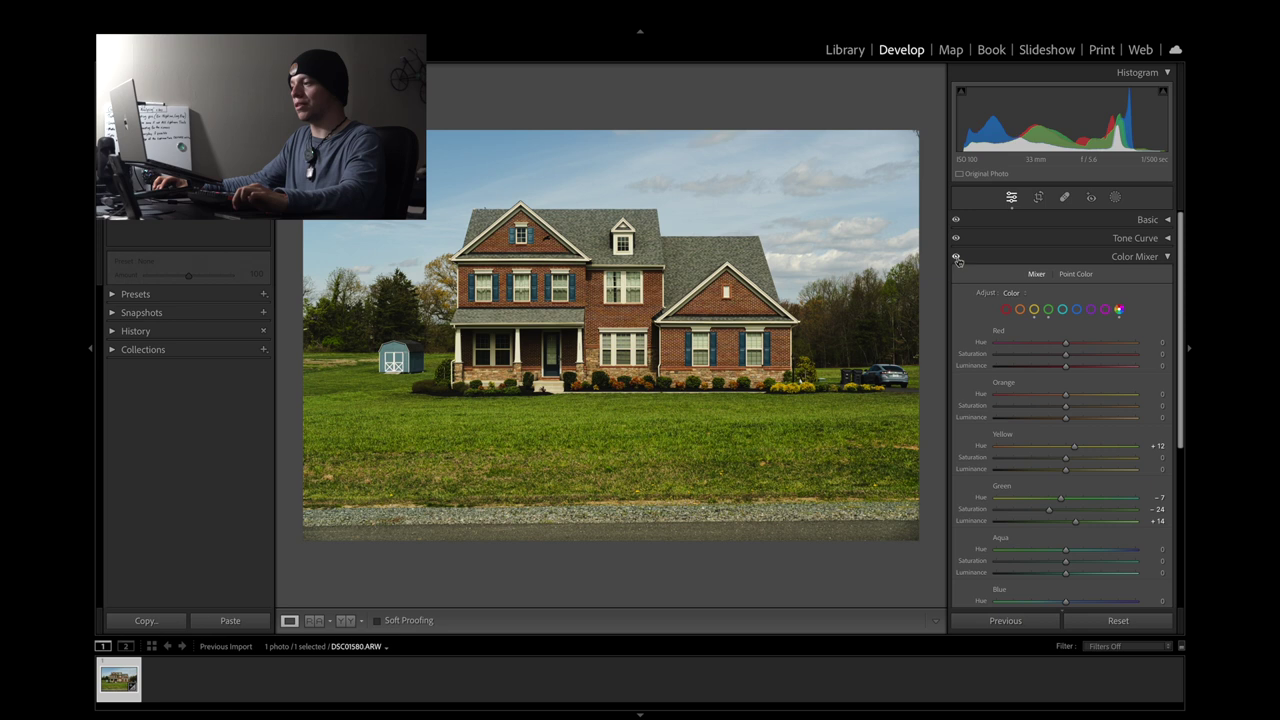
left_click(1070, 258)
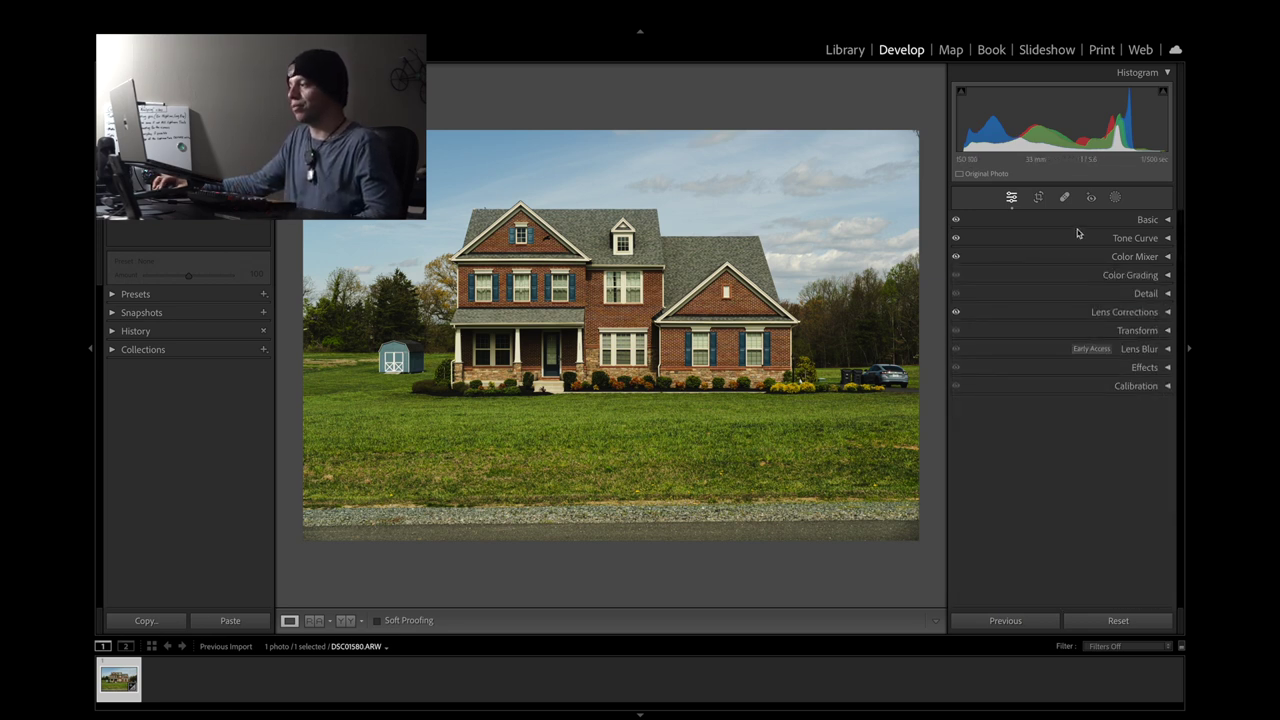
Add a global colour grade with hue 41 and saturation 21, and compare the photo with and without it
left_click(1017, 280)
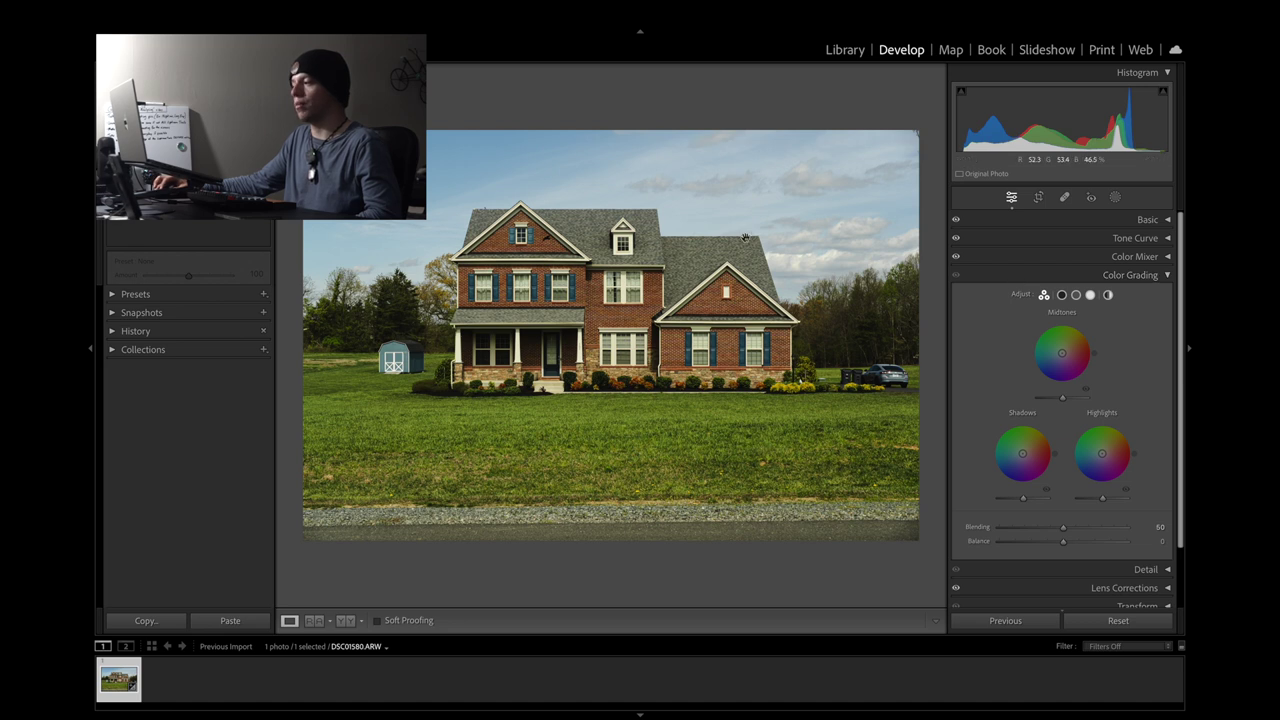
left_click(1107, 295)
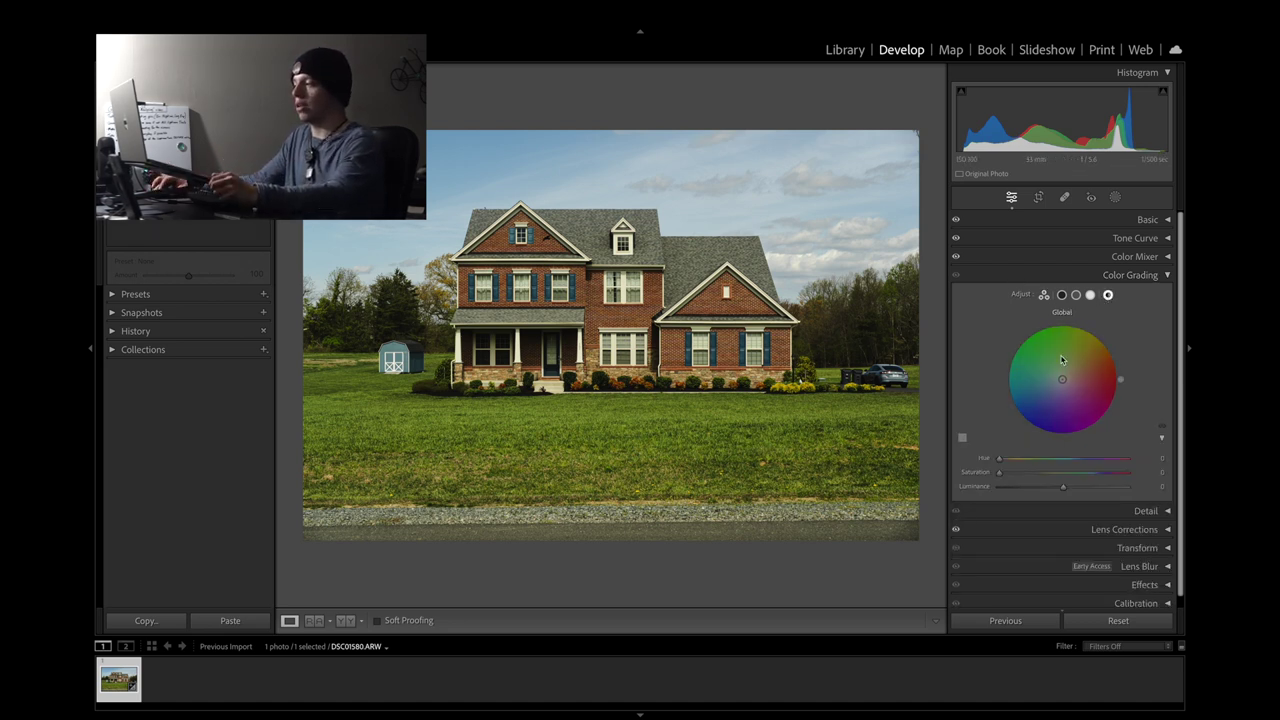
left_click_drag(1063, 379, 1072, 371)
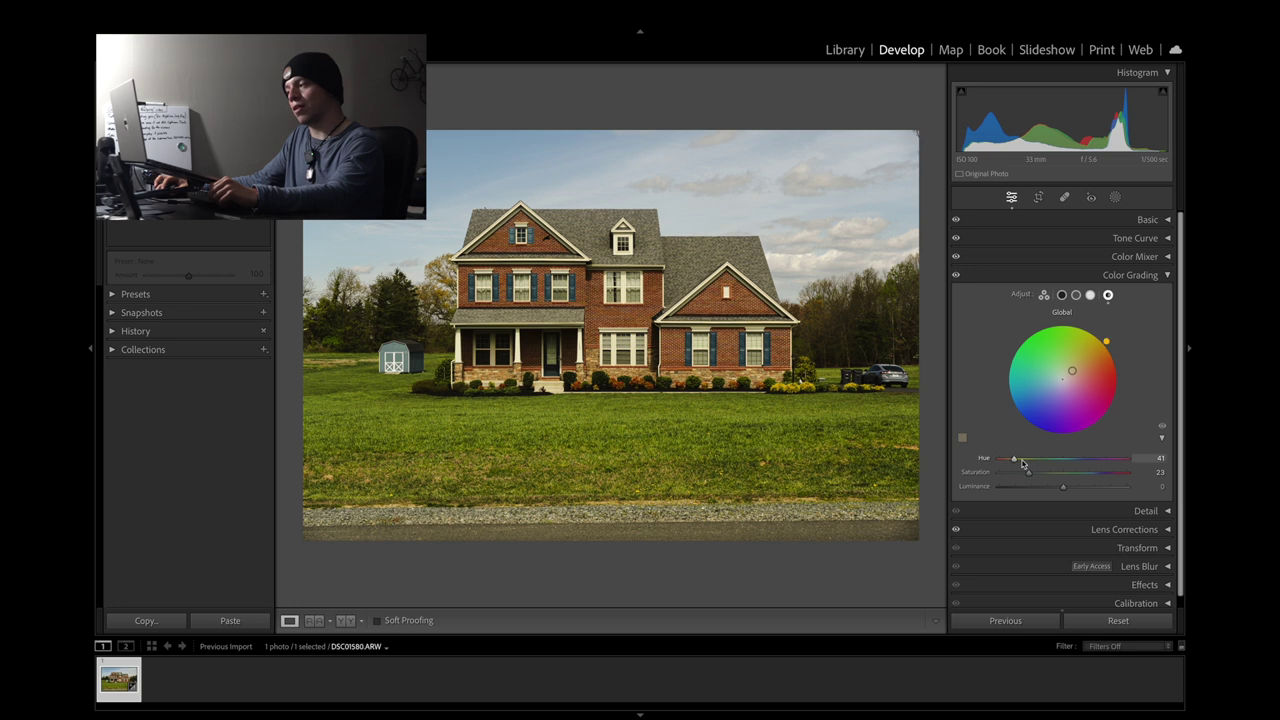
left_click_drag(1029, 472, 1019, 488)
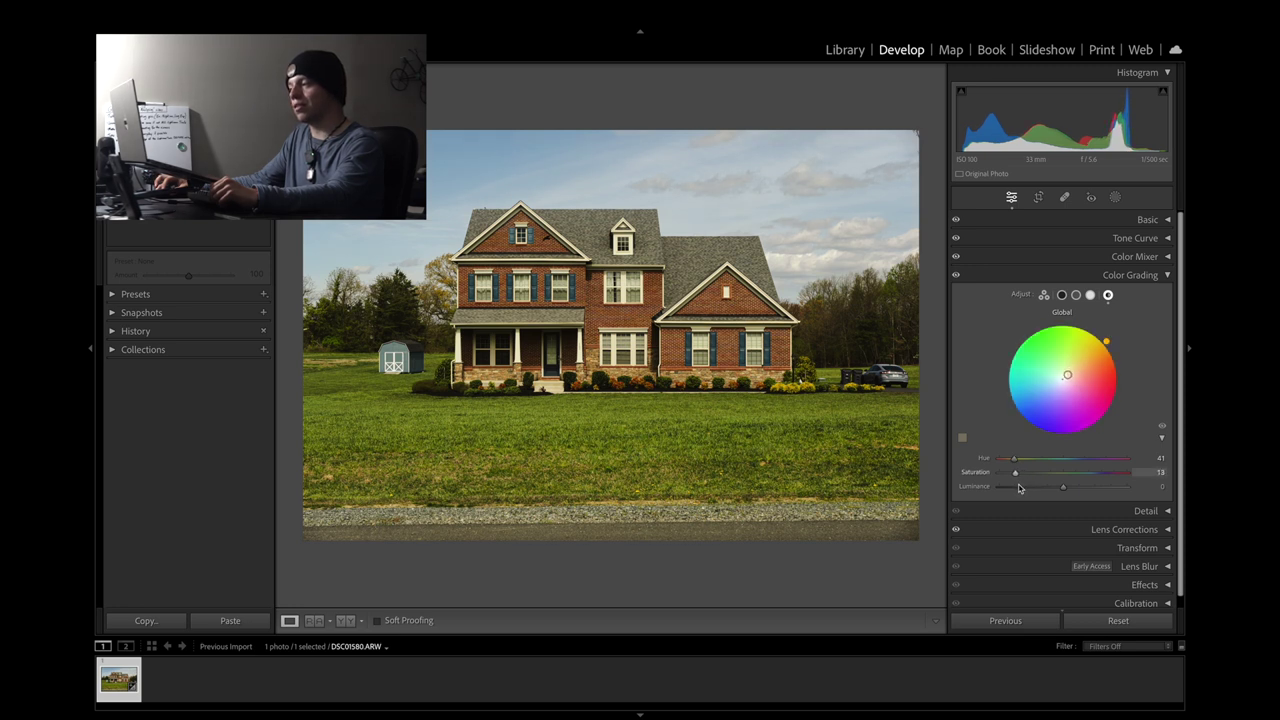
left_click(957, 275)
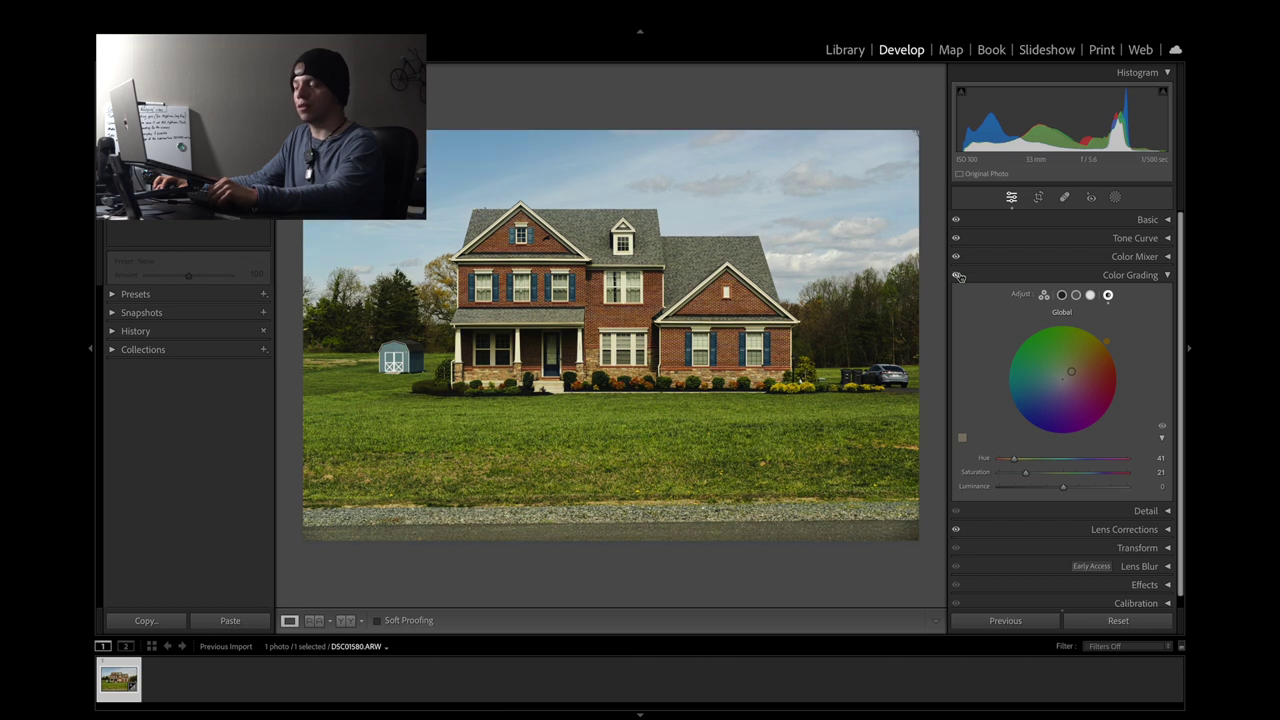
left_click(1020, 474)
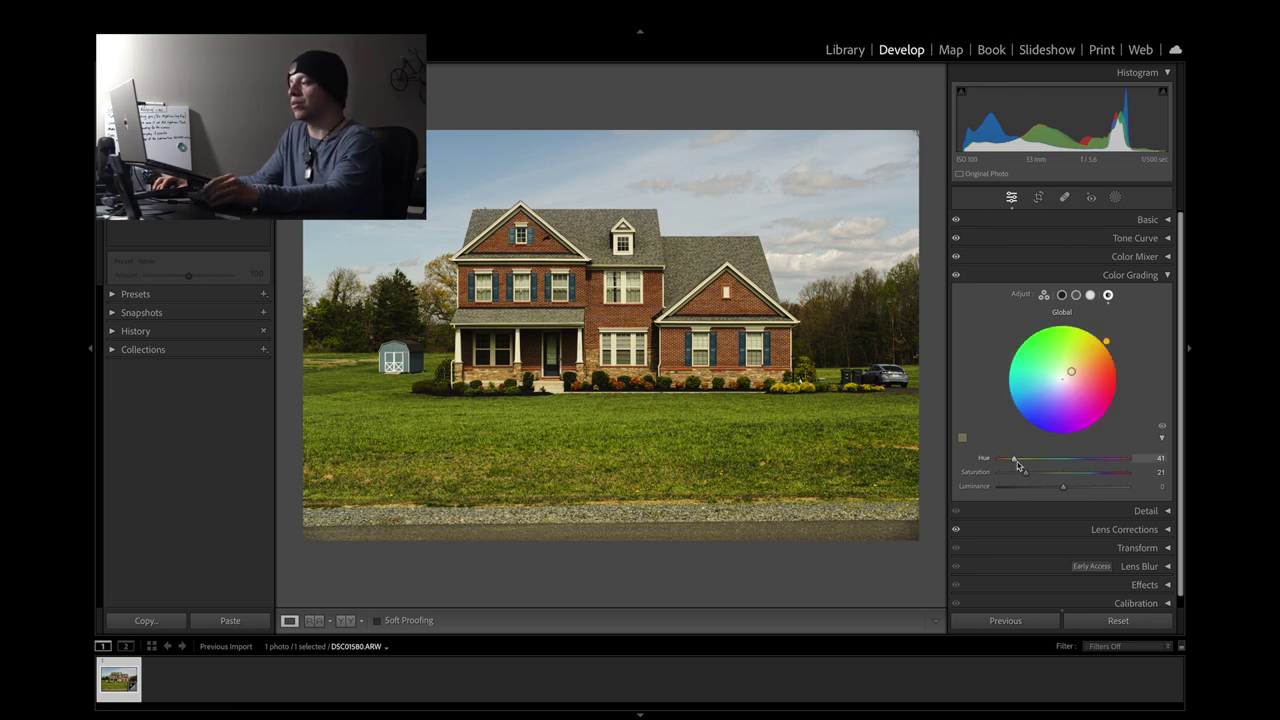
Raise the global grade's saturation to 29, trying hue 53 before returning it to 41, and compare the photo with and without the grade
left_click_drag(1018, 465, 1020, 458)
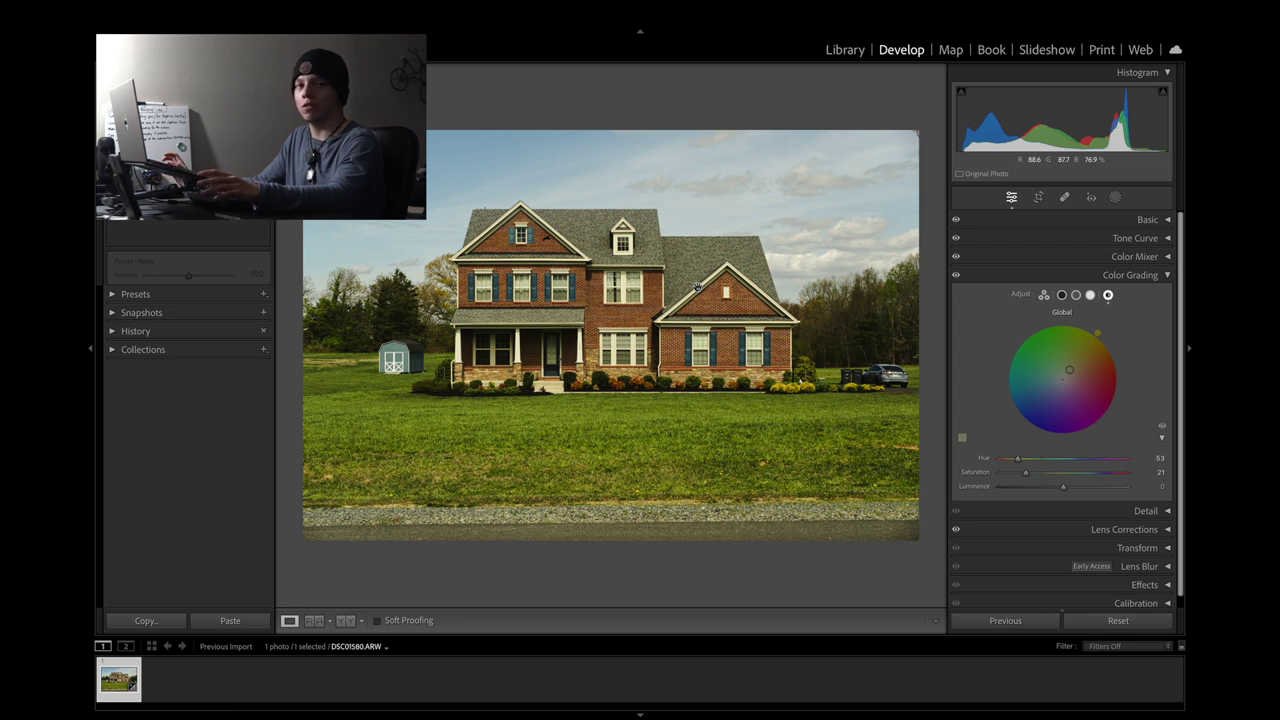
left_click_drag(1026, 473, 1032, 475)
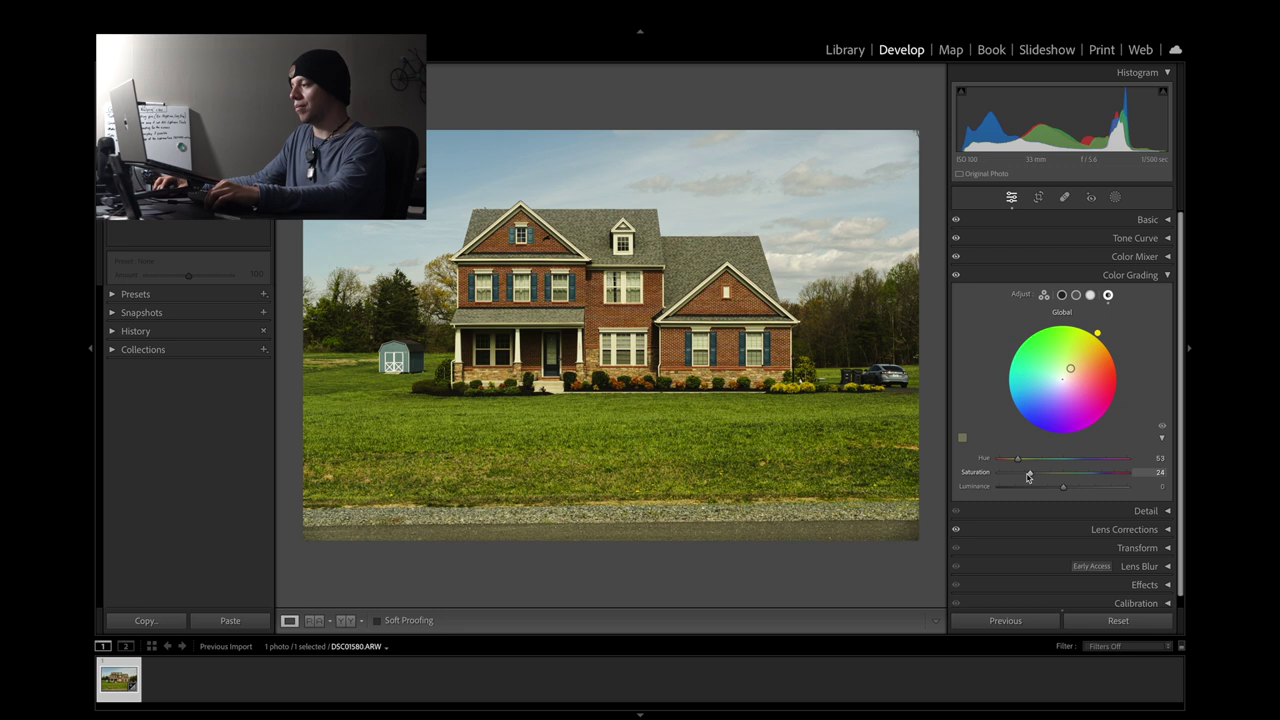
left_click_drag(1027, 477, 1032, 476)
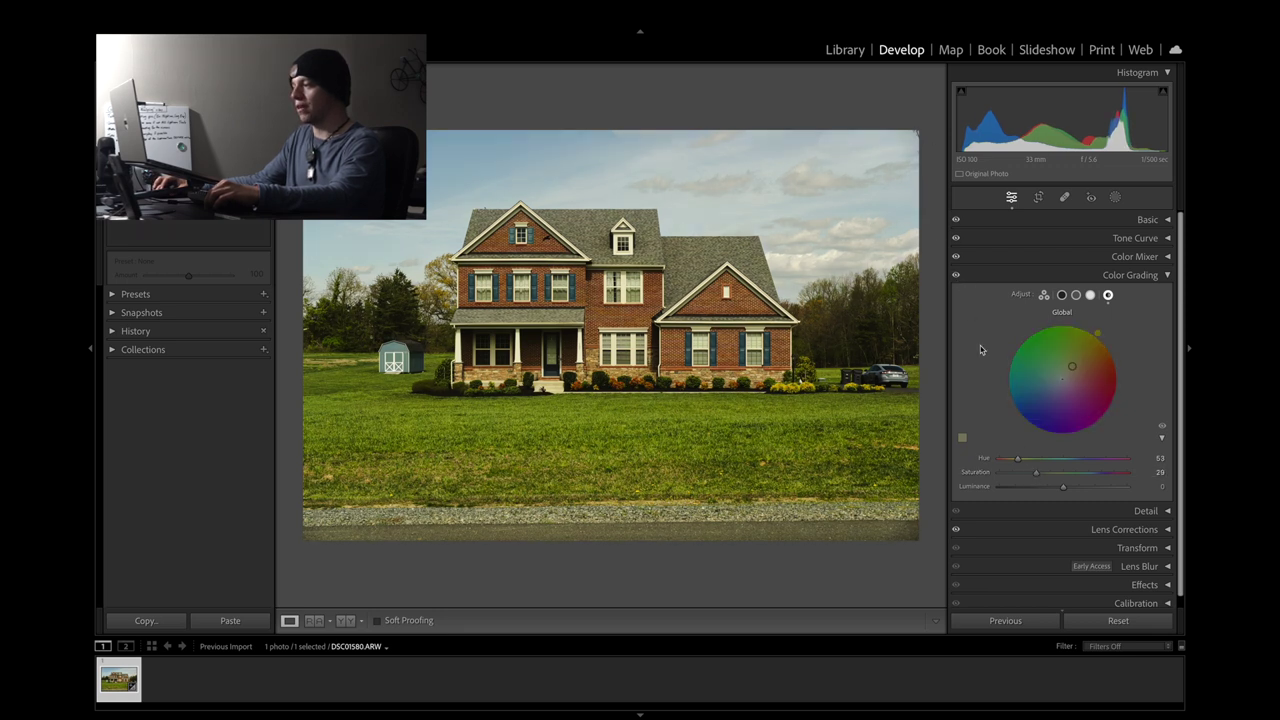
left_click_drag(1018, 459, 1013, 461)
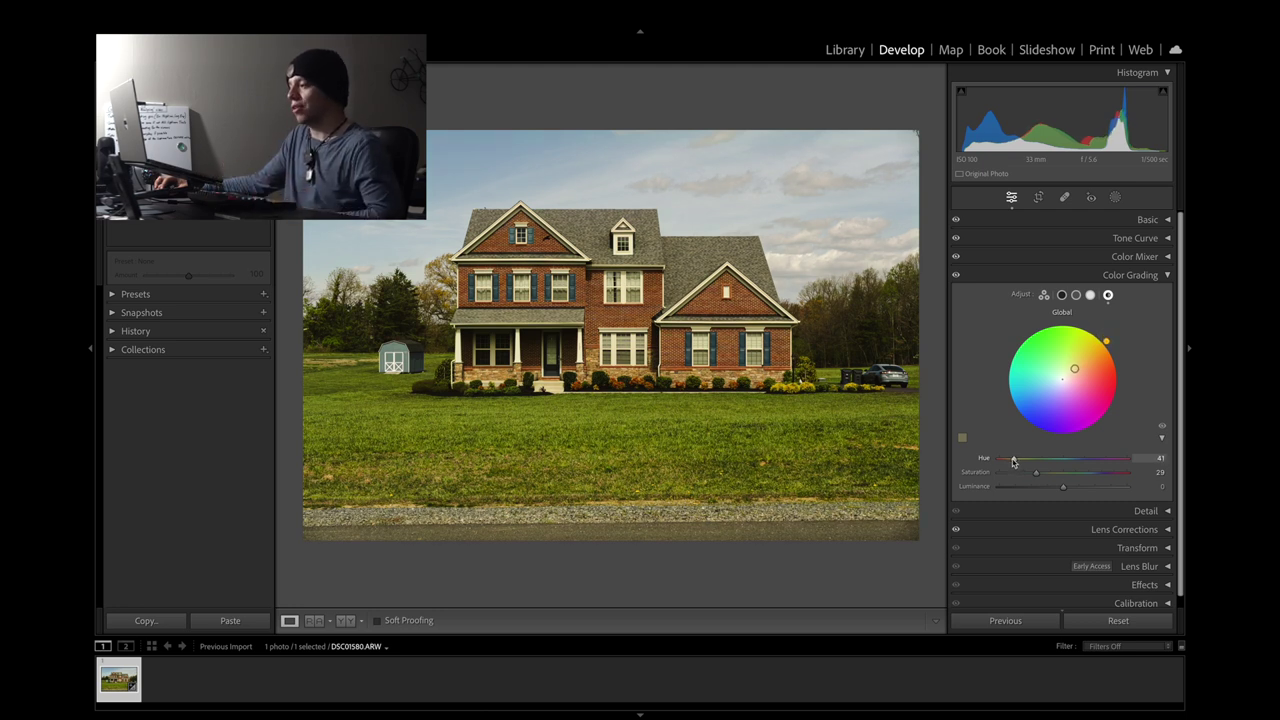
left_click(955, 275)
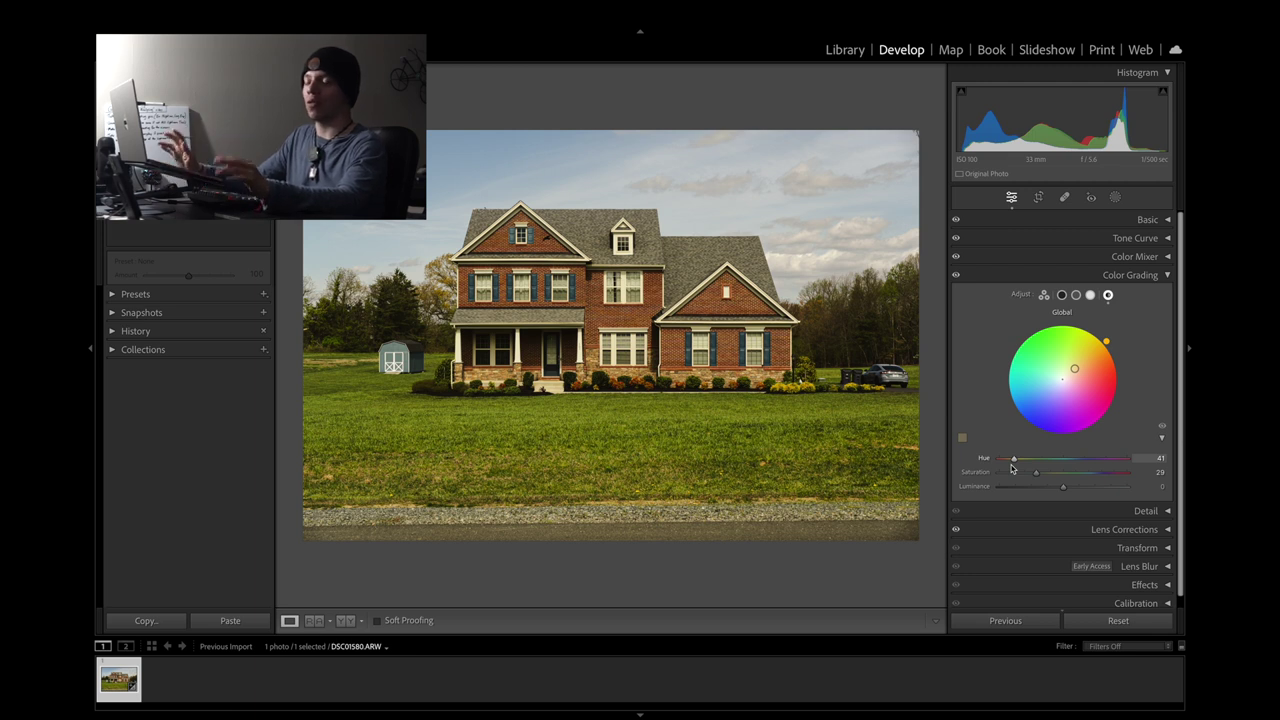
Compare the photo with and without the color grading, and look through the highlights, global, shadows and combined three-way wheels
left_click(956, 276)
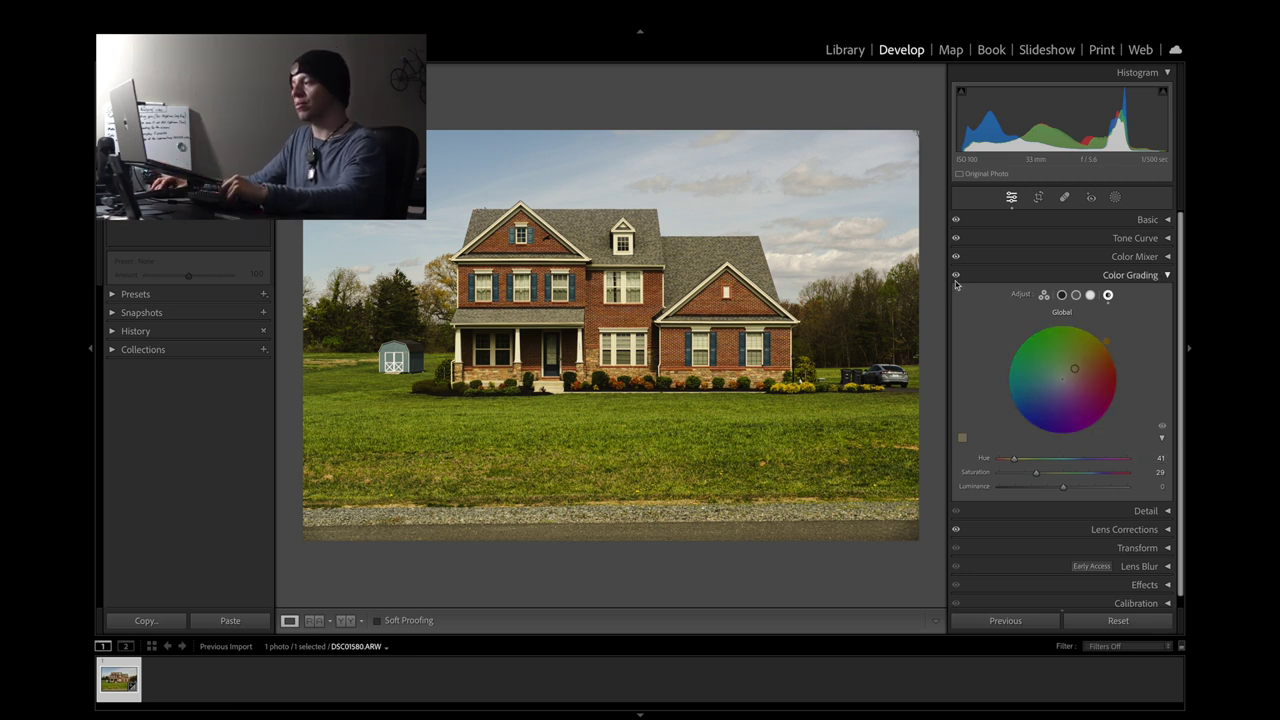
left_click(956, 277)
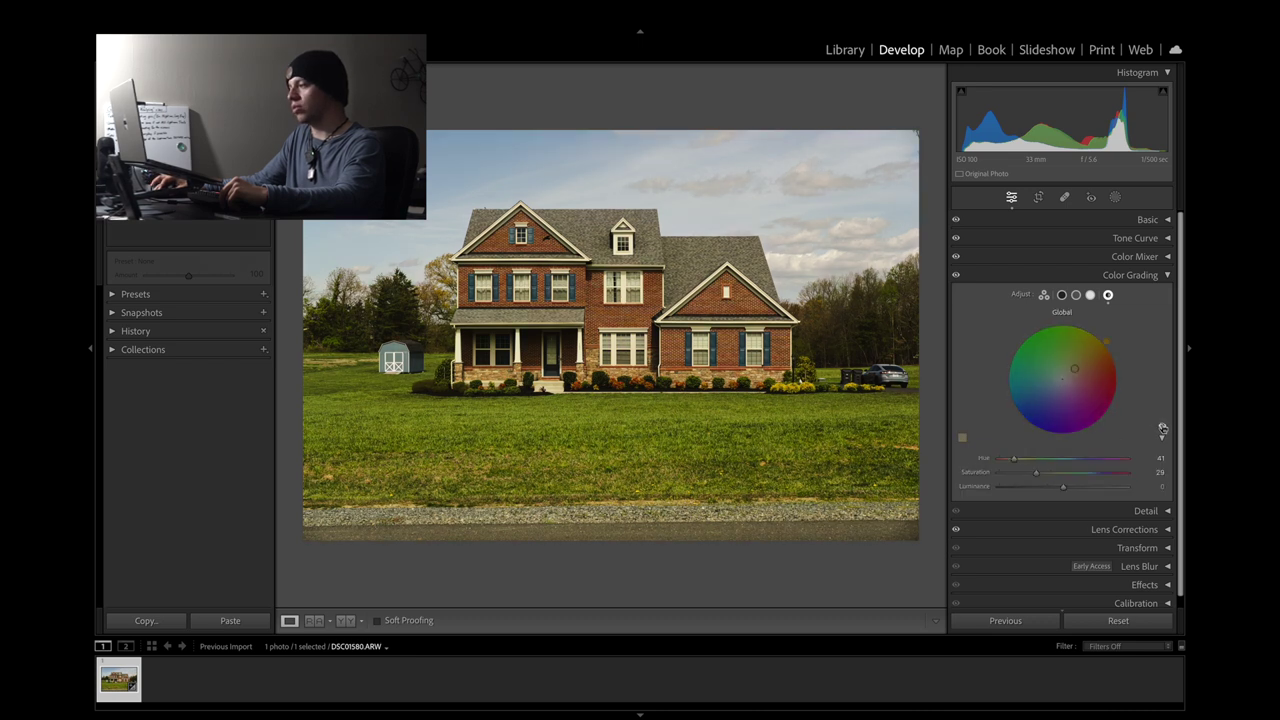
left_click(1089, 296)
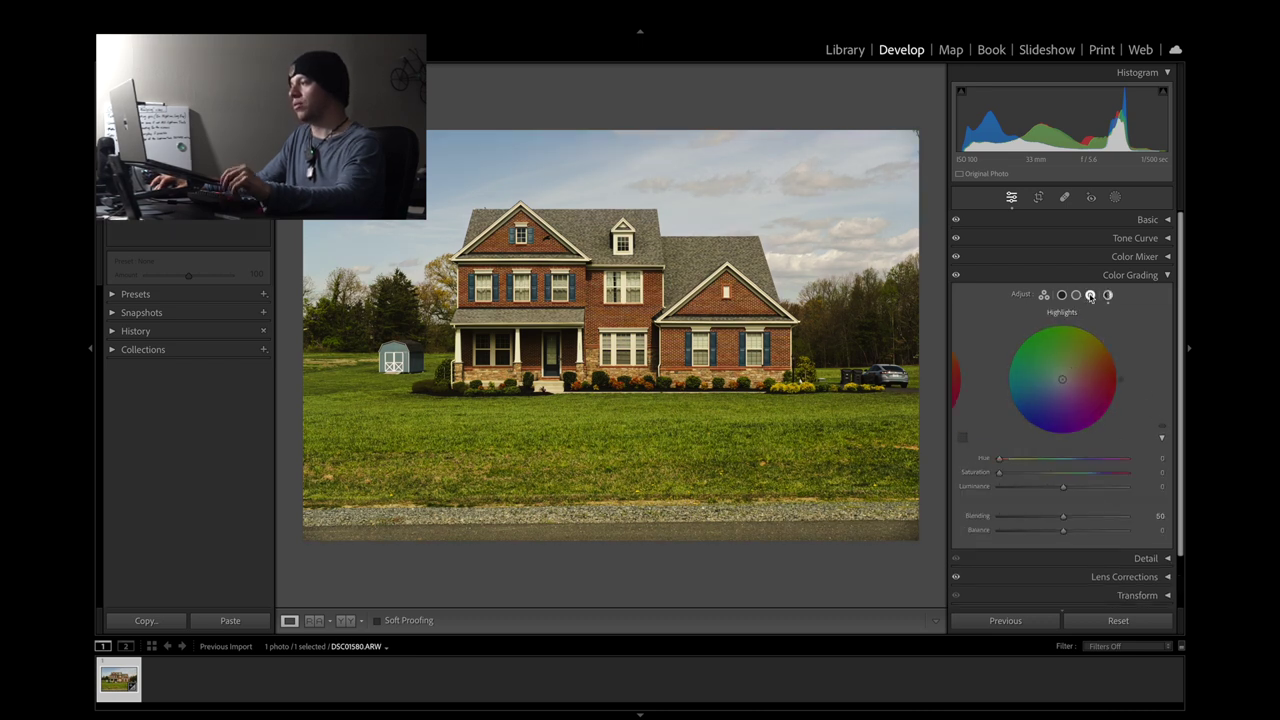
left_click(1108, 296)
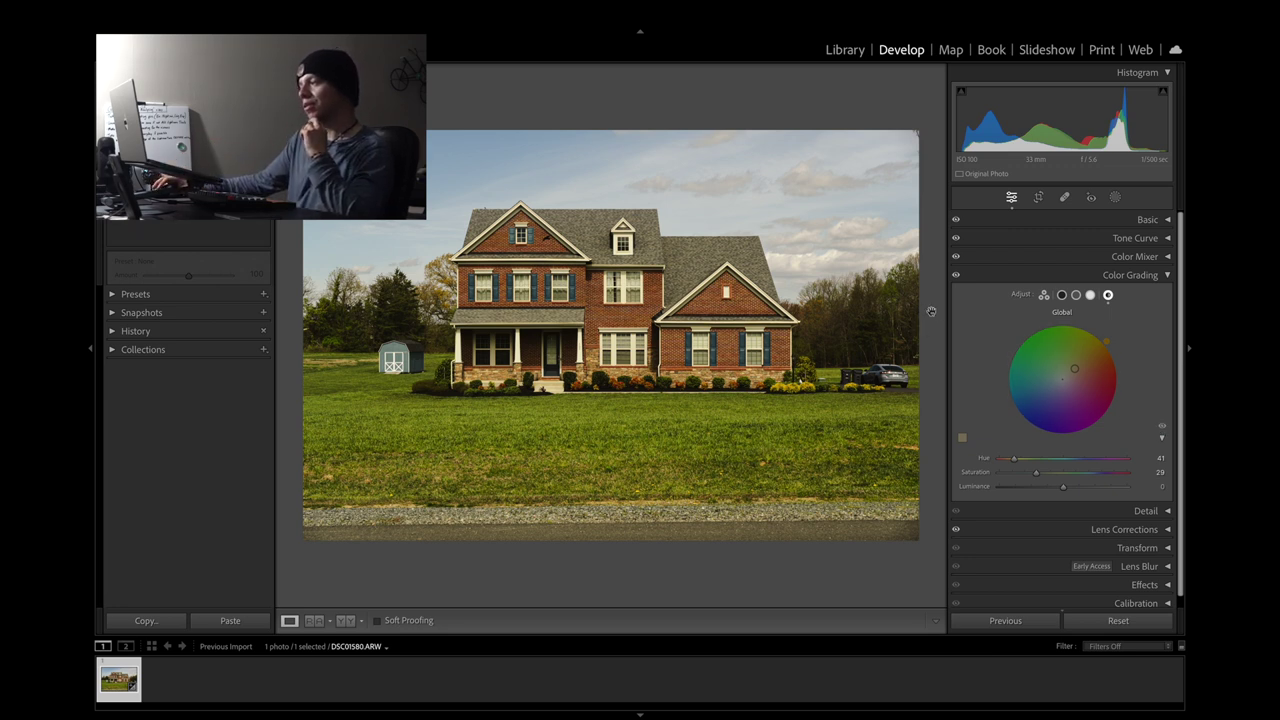
left_click(1065, 301)
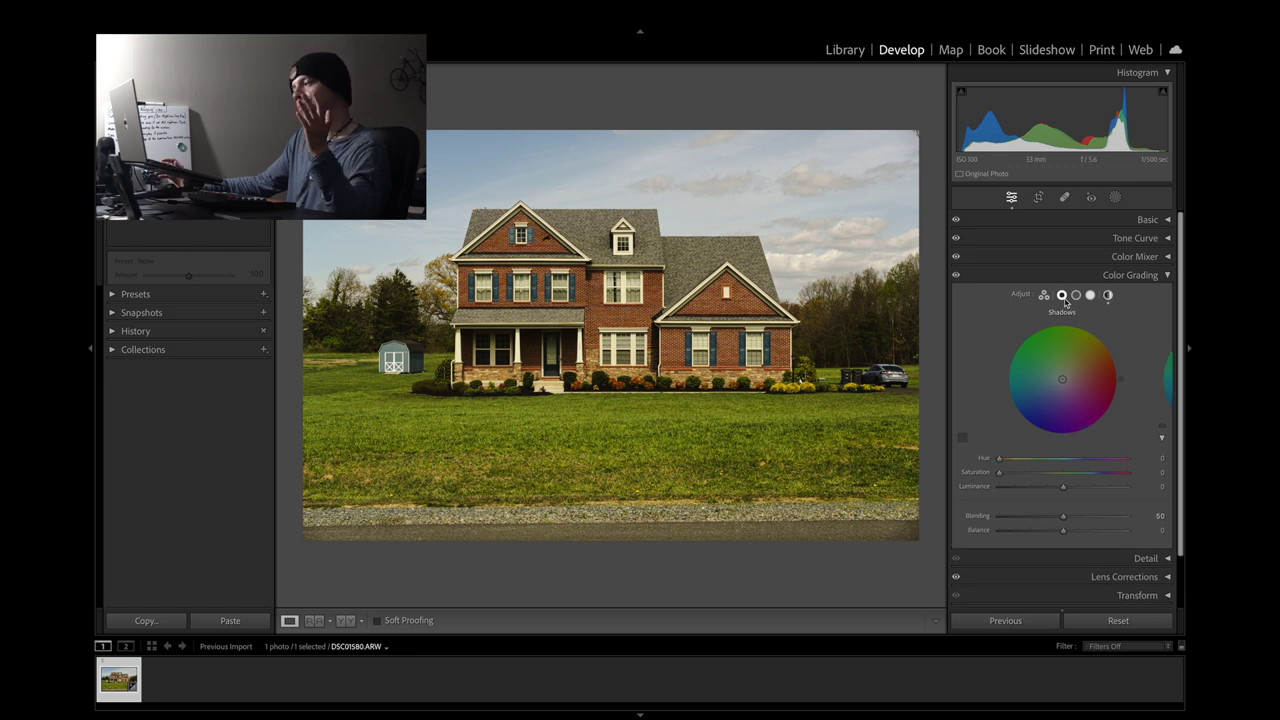
left_click(1046, 297)
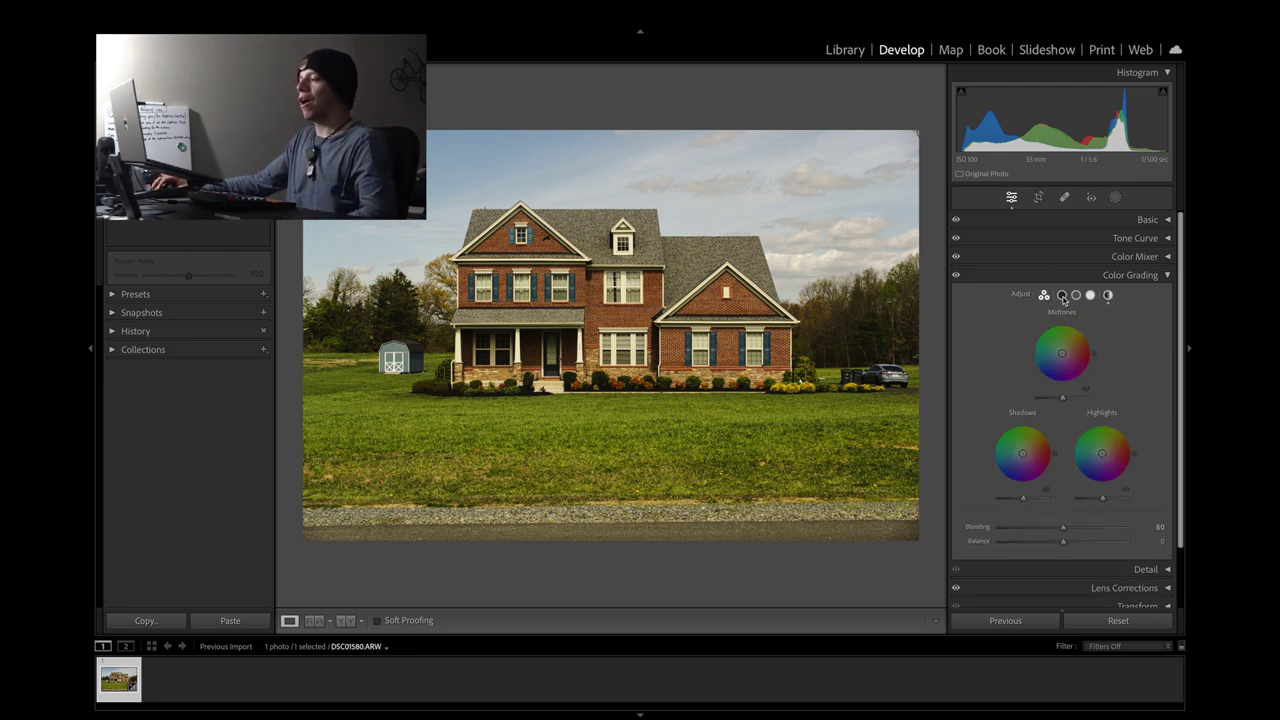
Try shadow grades with hue 59 at saturation 17 and hue 248 at saturation 39, and reset the shadows
left_click(1062, 297)
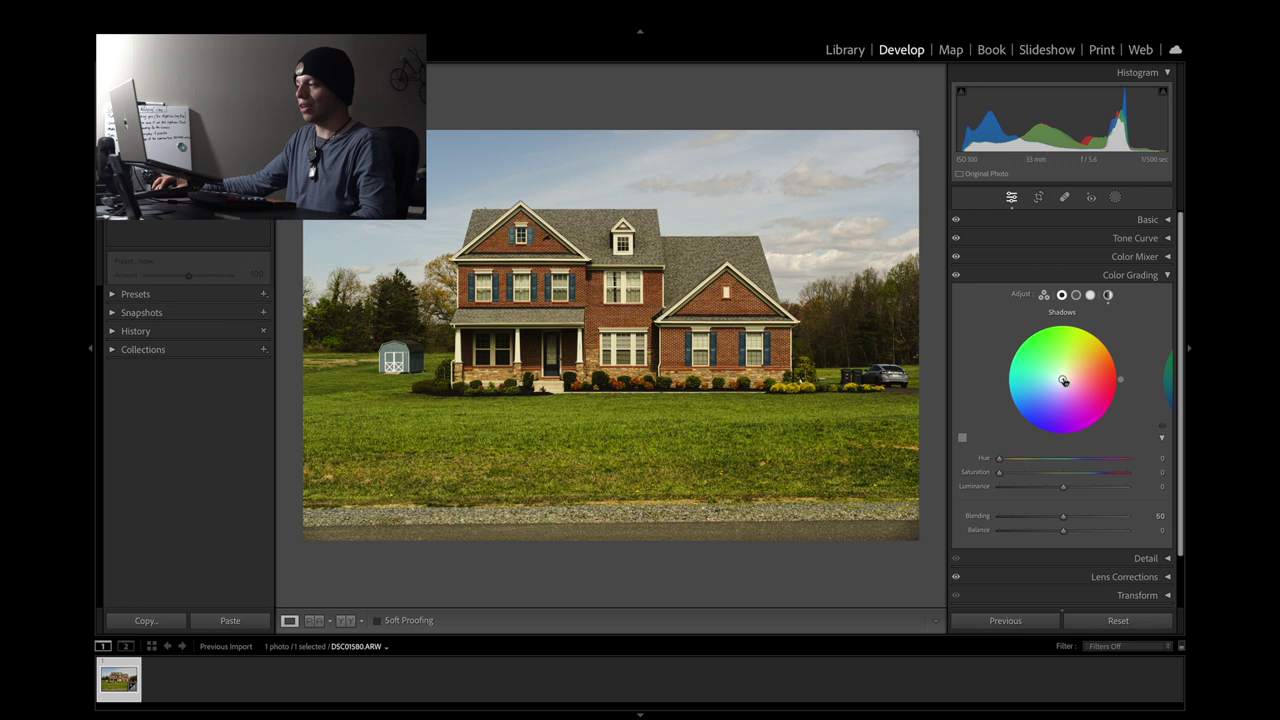
left_click_drag(1062, 379, 1067, 371)
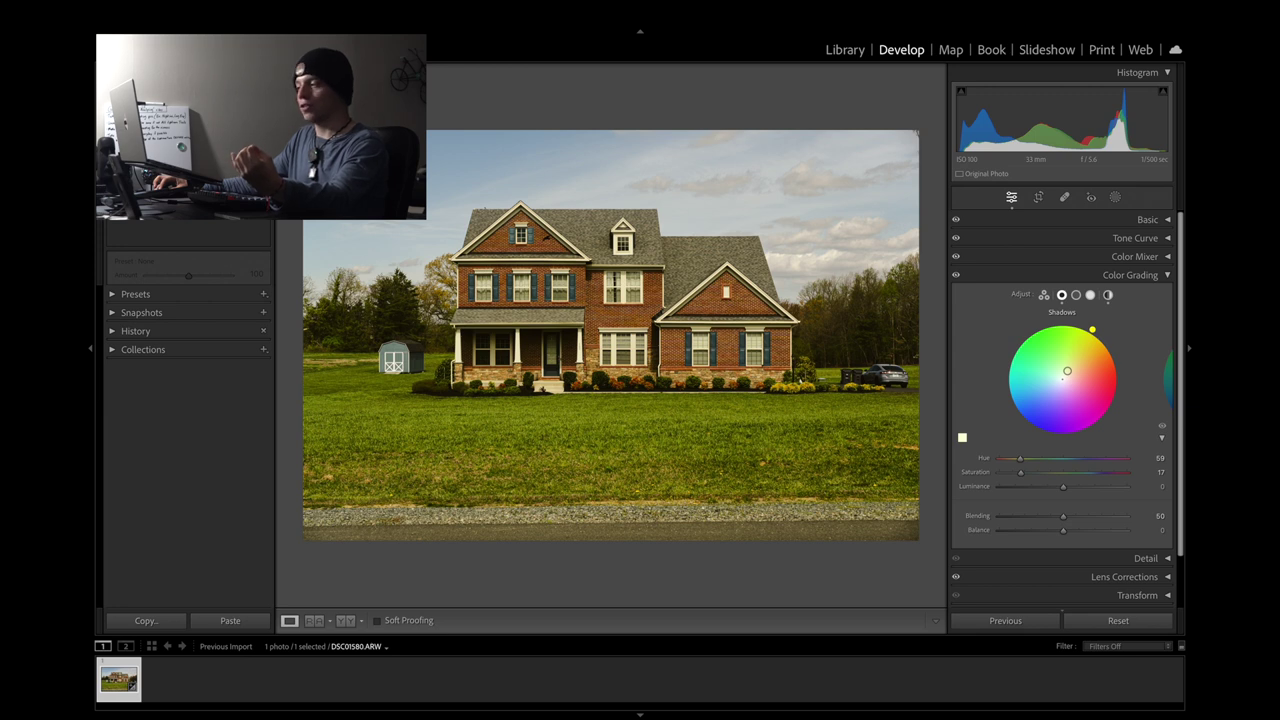
left_click_drag(1067, 371, 1055, 401)
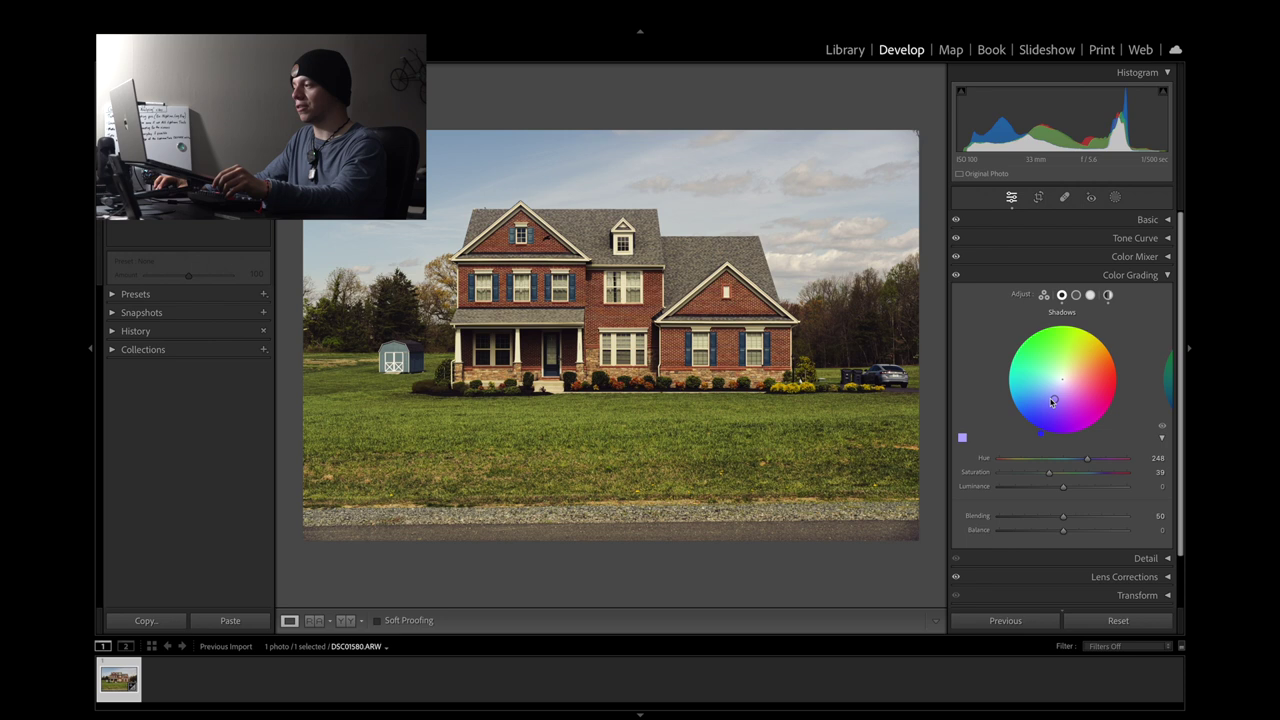
mouse_move(1056, 400)
left_mouse_down()
mouse_move(1078, 390)
mouse_move(1071, 368)
mouse_move(1062, 376)
left_mouse_up()
right_click(1060, 376)
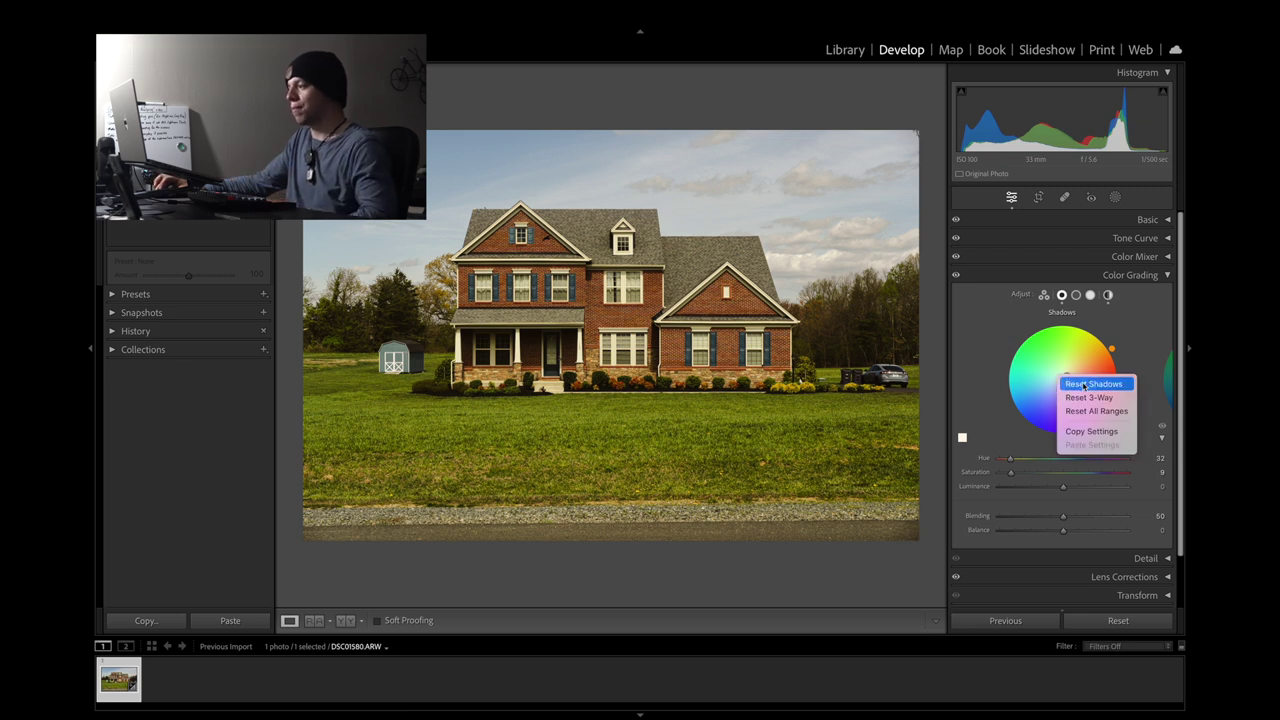
left_click(1084, 385)
Add a midtones grade with hue 42 and saturation 13, trying hues 162, 69 and 32 first, and compare the photo with and without it
left_click(1076, 296)
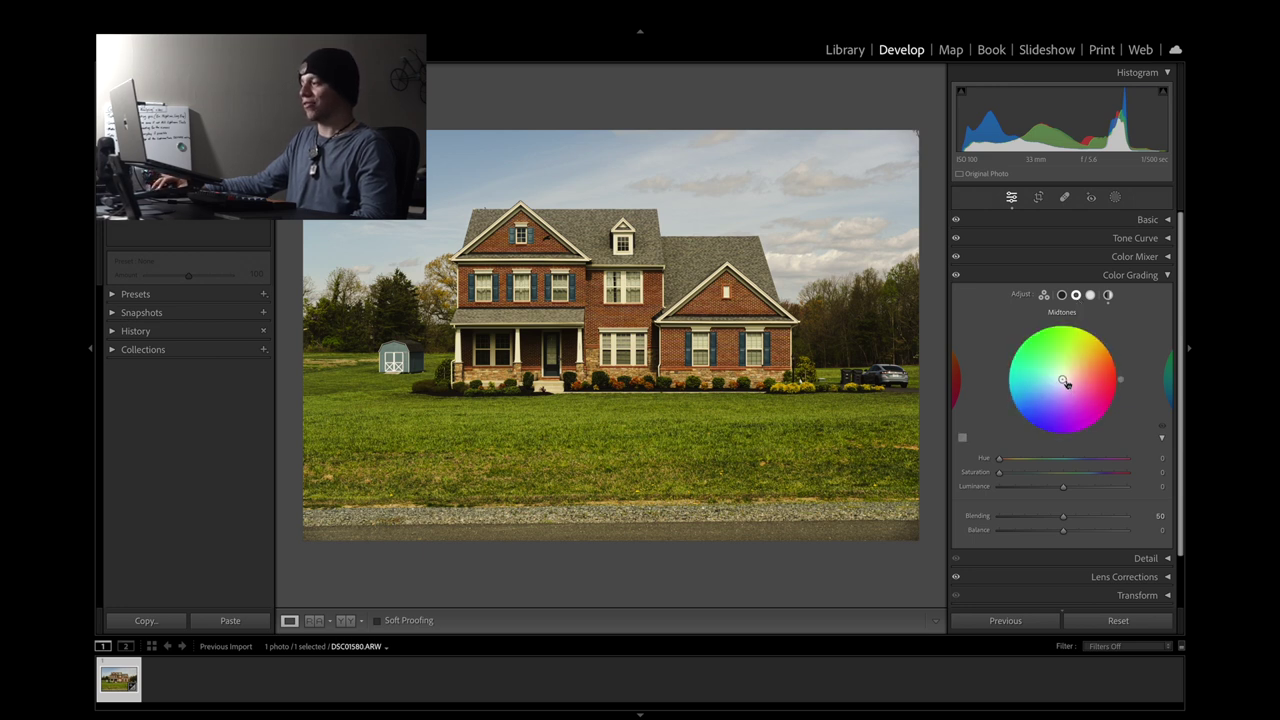
left_click_drag(1062, 379, 1058, 378)
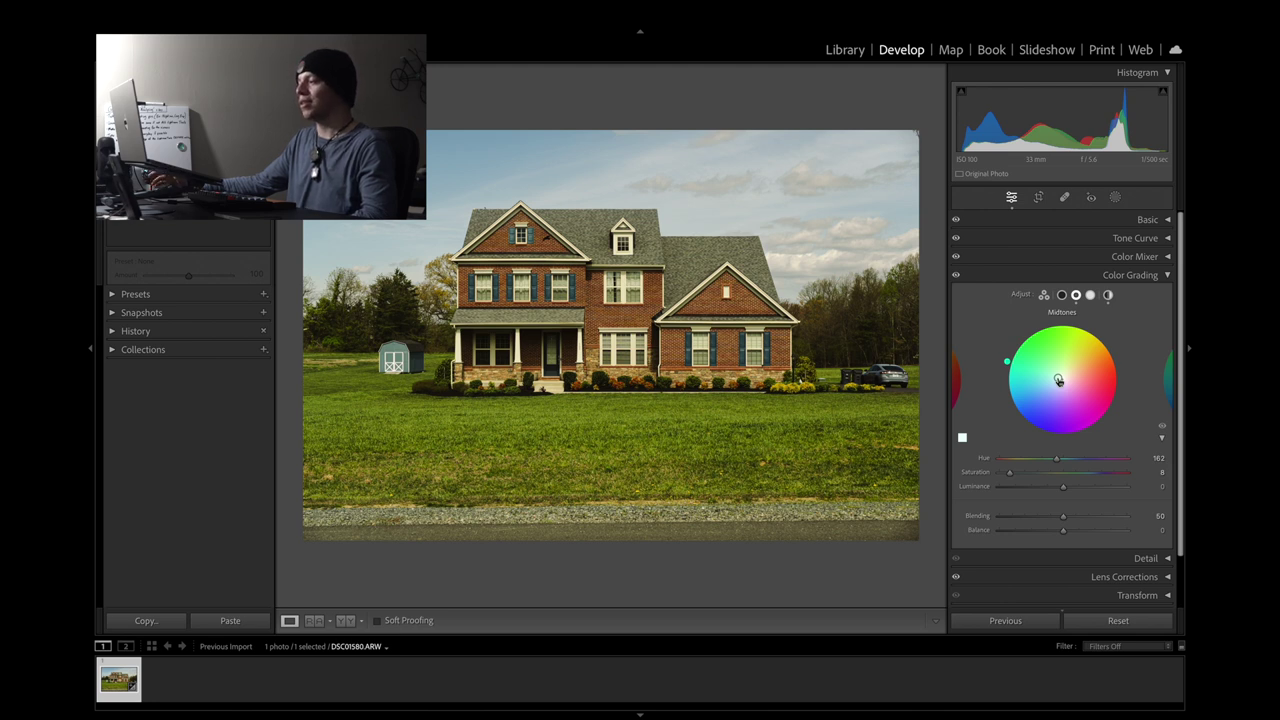
left_click_drag(1058, 380, 1055, 376)
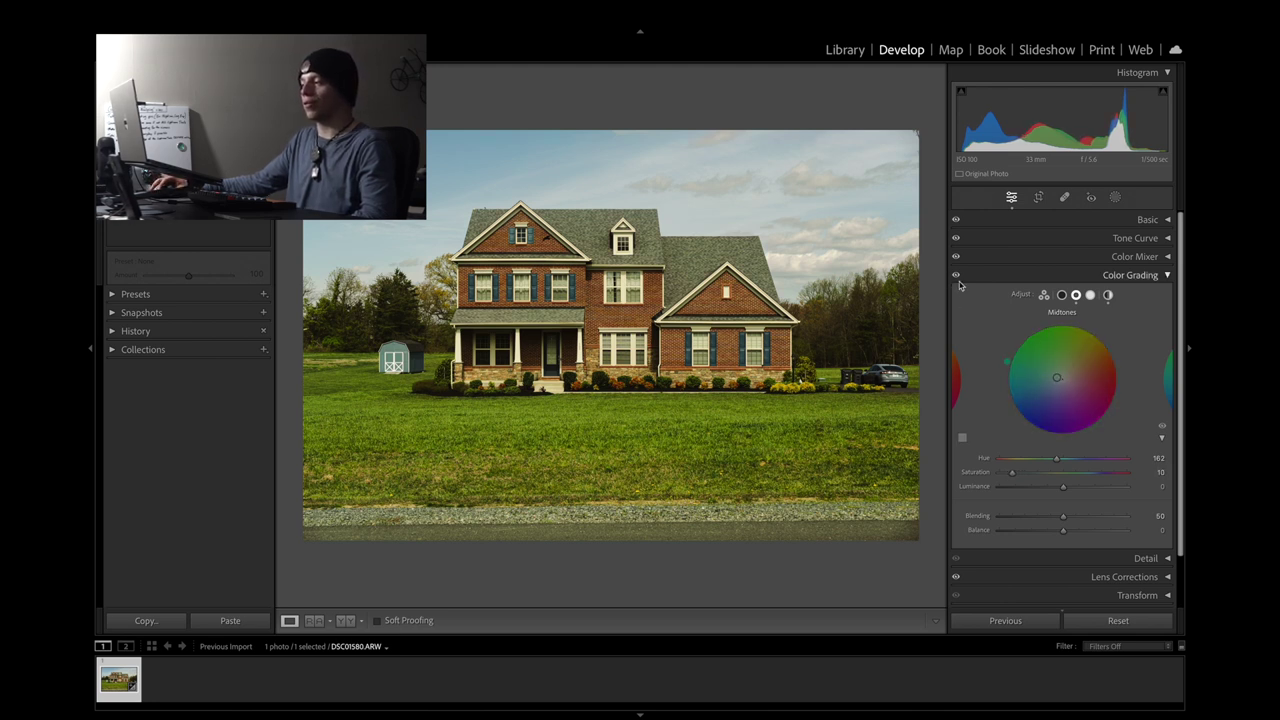
left_click(1161, 430)
left_click(1161, 430)
left_click(1161, 430)
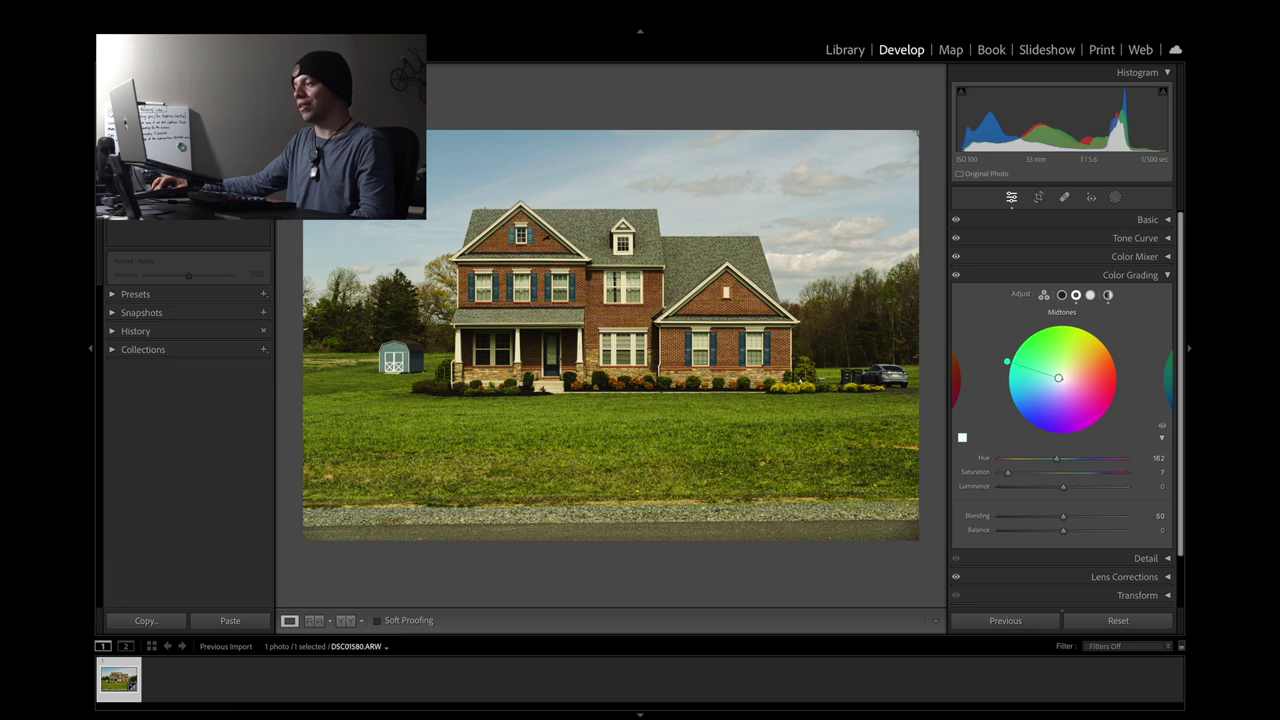
left_click_drag(1058, 378, 1066, 369)
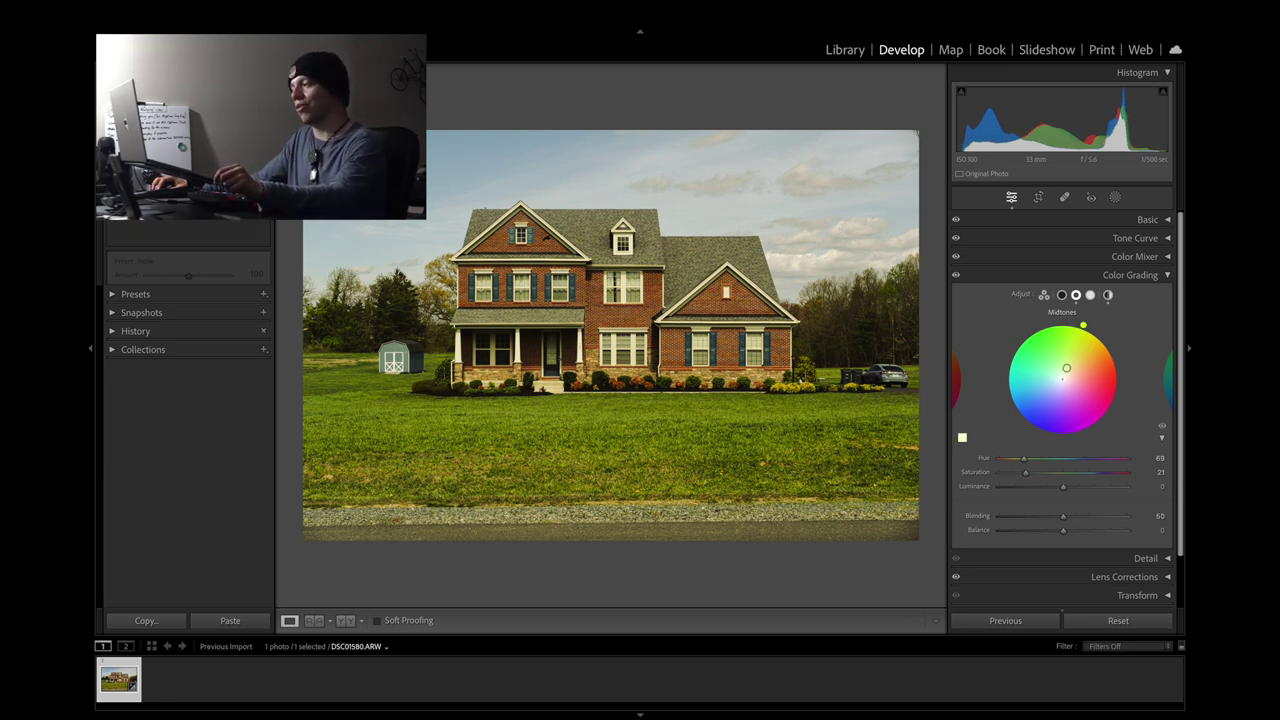
left_click_drag(1066, 368, 1070, 375)
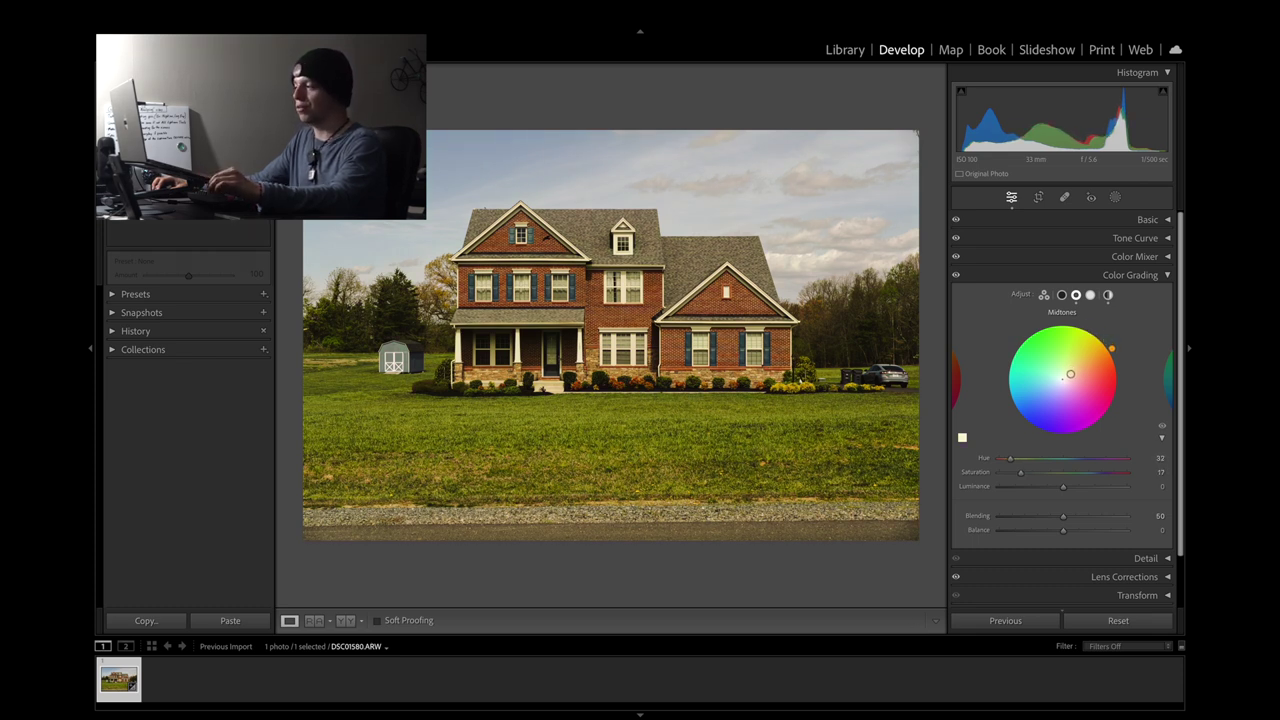
left_click_drag(1070, 374, 1068, 375)
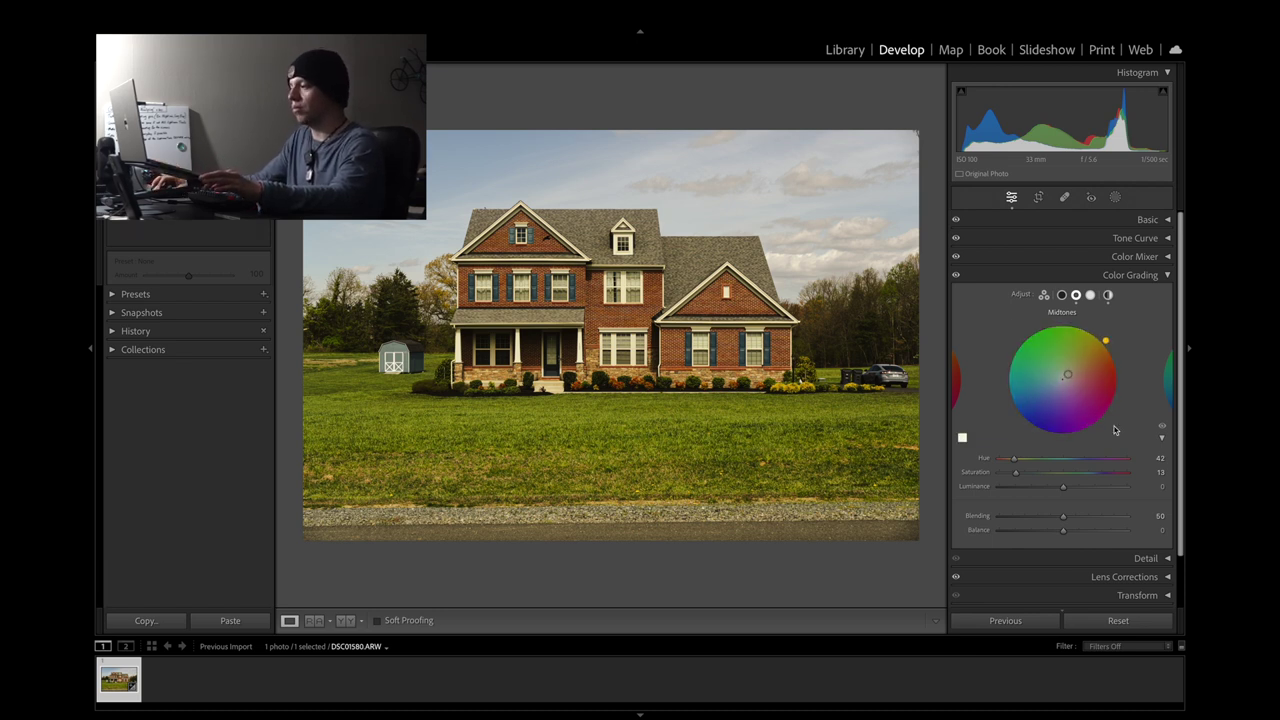
left_click(1162, 430)
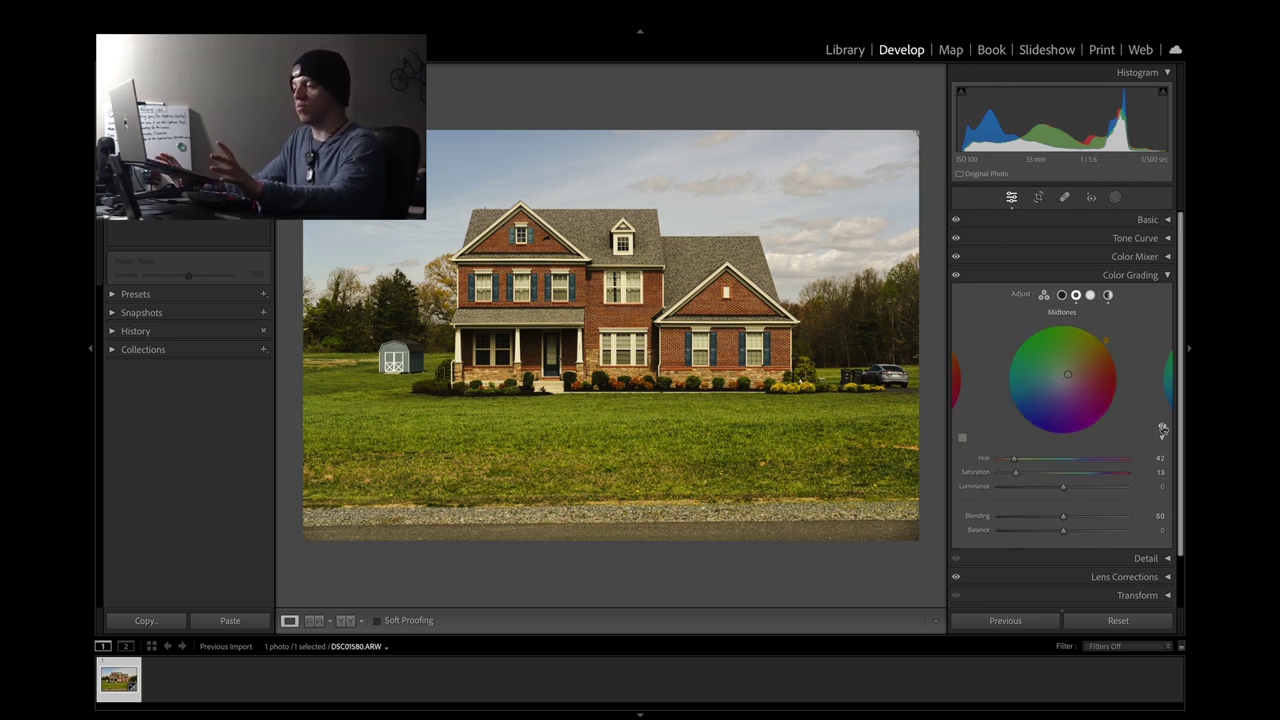
Try a highlights grade with saturation 16 at hue 117 and at hue 30, and compare the photo with and without it
left_click(1090, 296)
left_click_drag(1062, 386, 1059, 374)
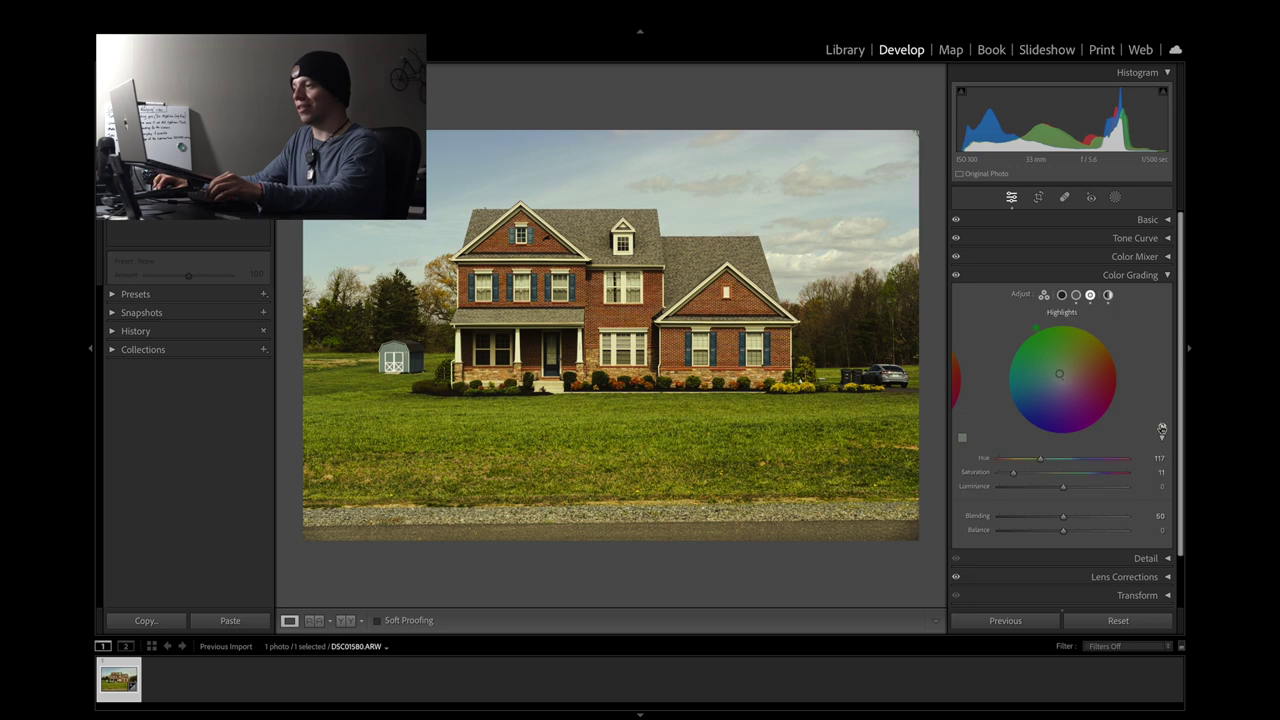
left_click_drag(1059, 373, 1058, 371)
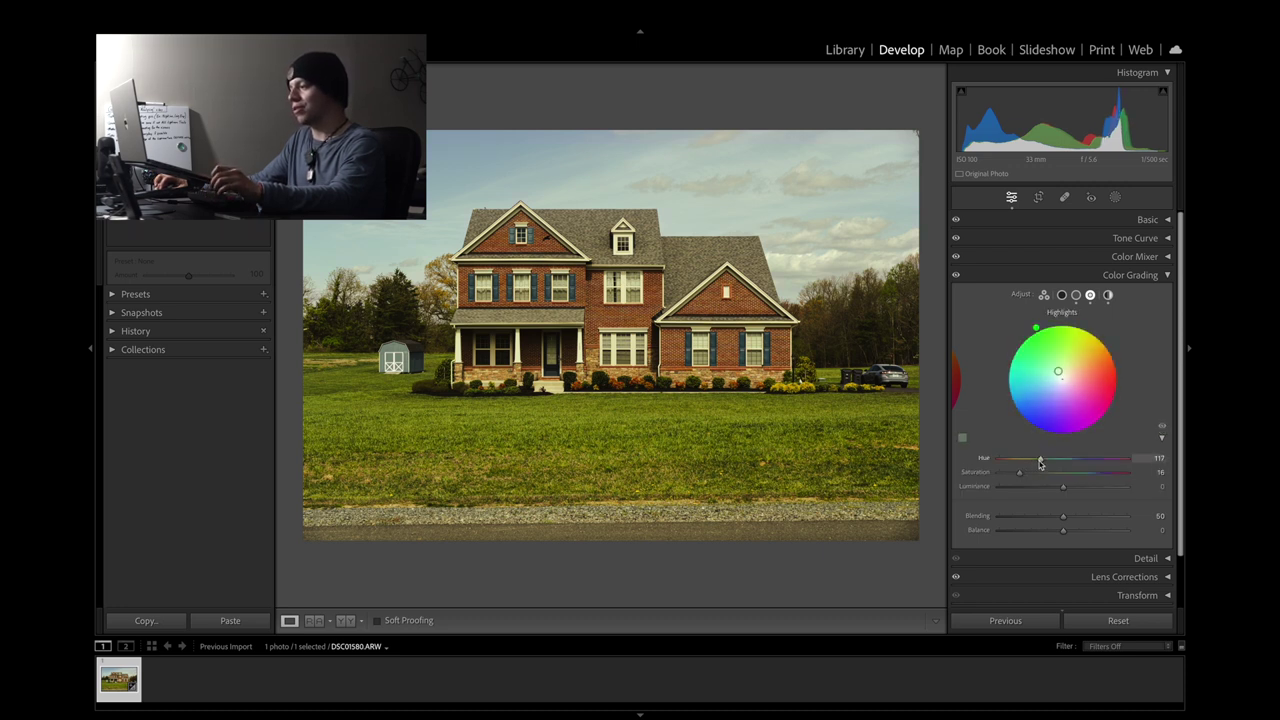
left_click_drag(1040, 460, 1012, 470)
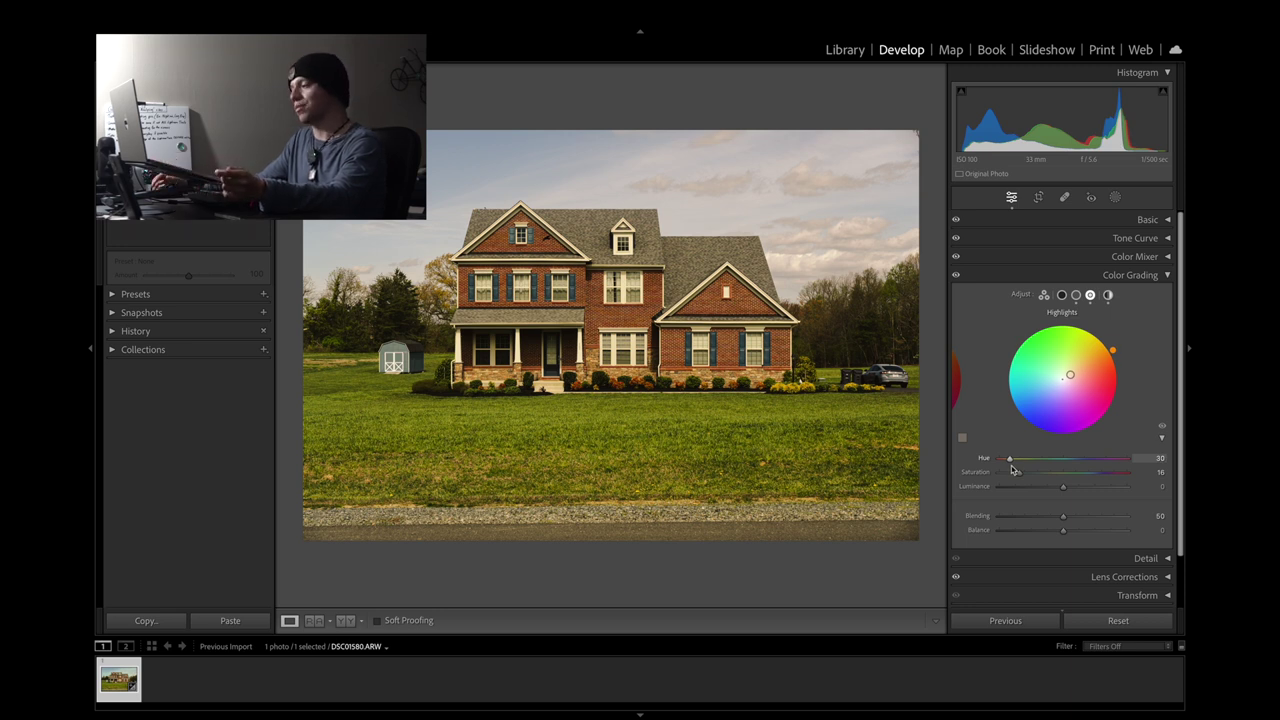
left_click(1160, 430)
left_click(1160, 430)
left_click(1160, 430)
left_click(1160, 430)
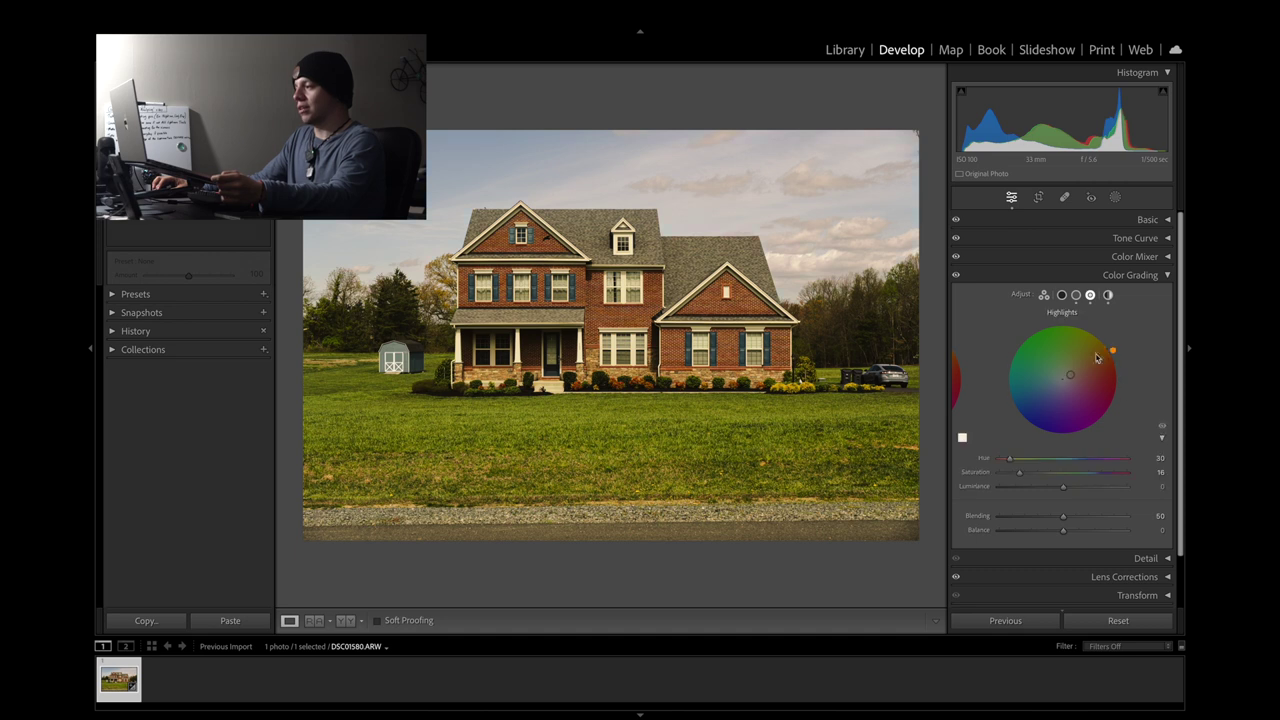
Review the shadows and midtones grades, reset the highlights grade, and close the Color Grading section
left_click(1062, 296)
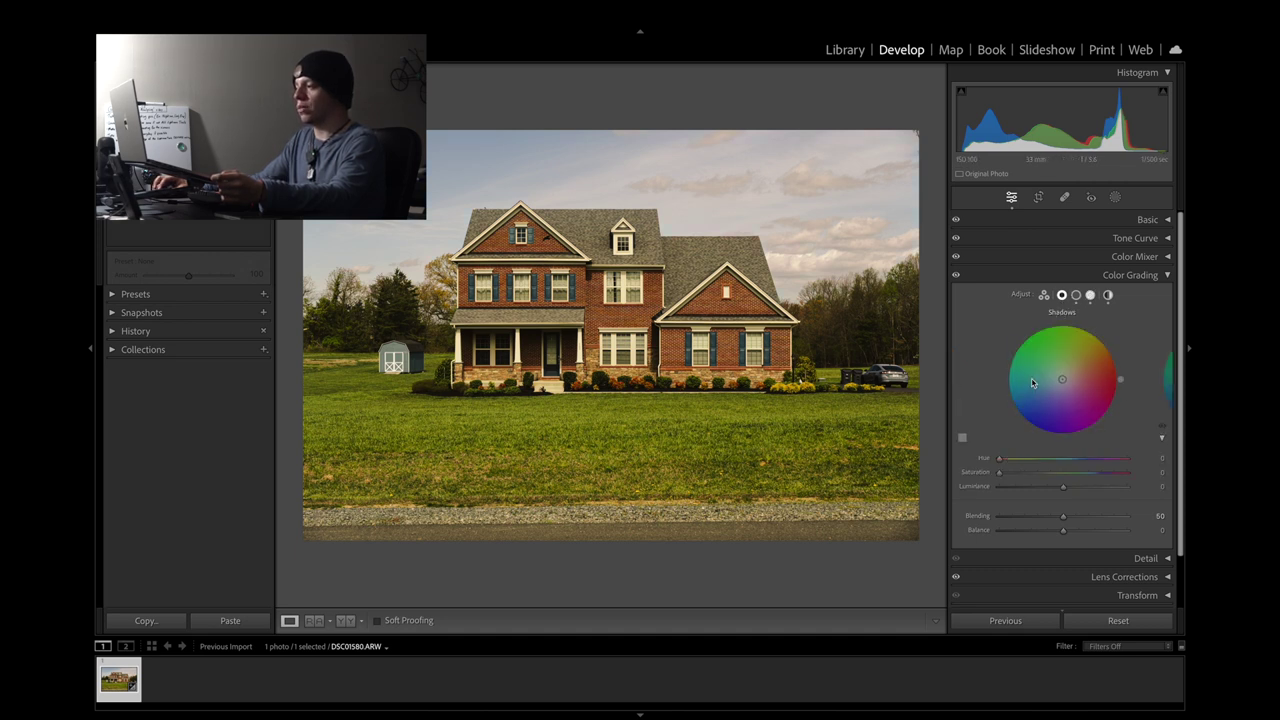
left_click(1075, 294)
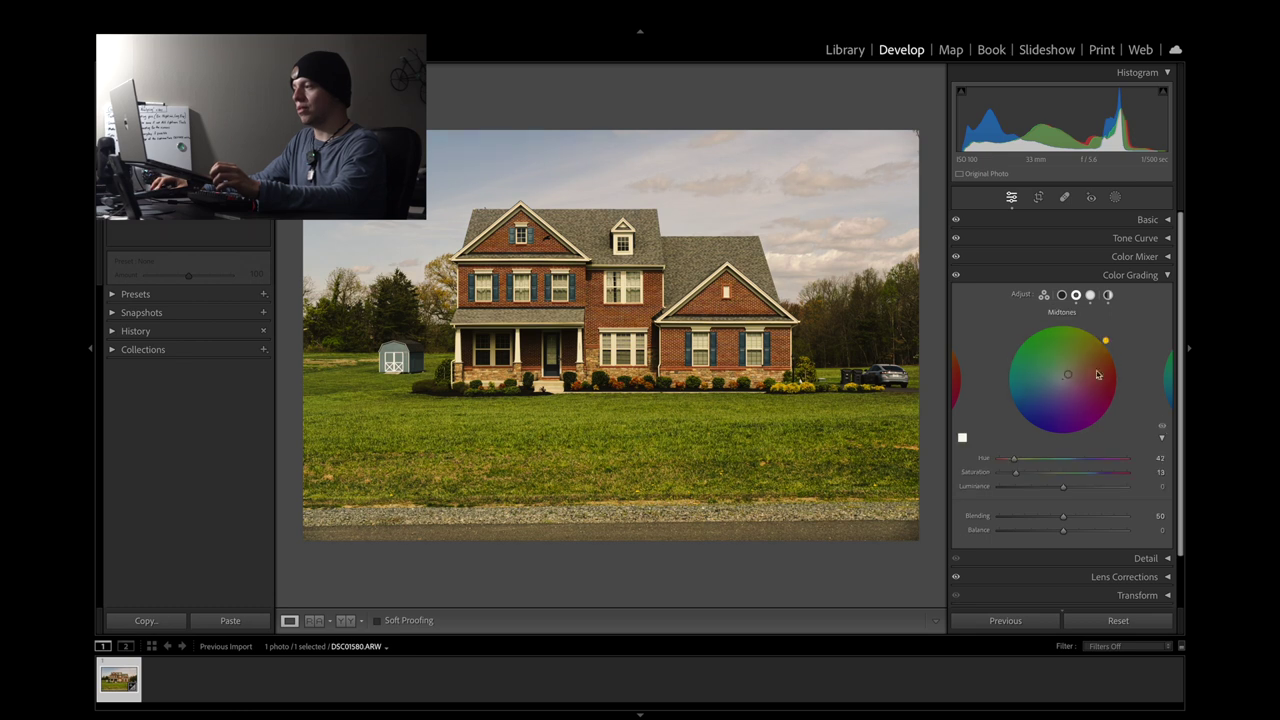
left_click(1090, 295)
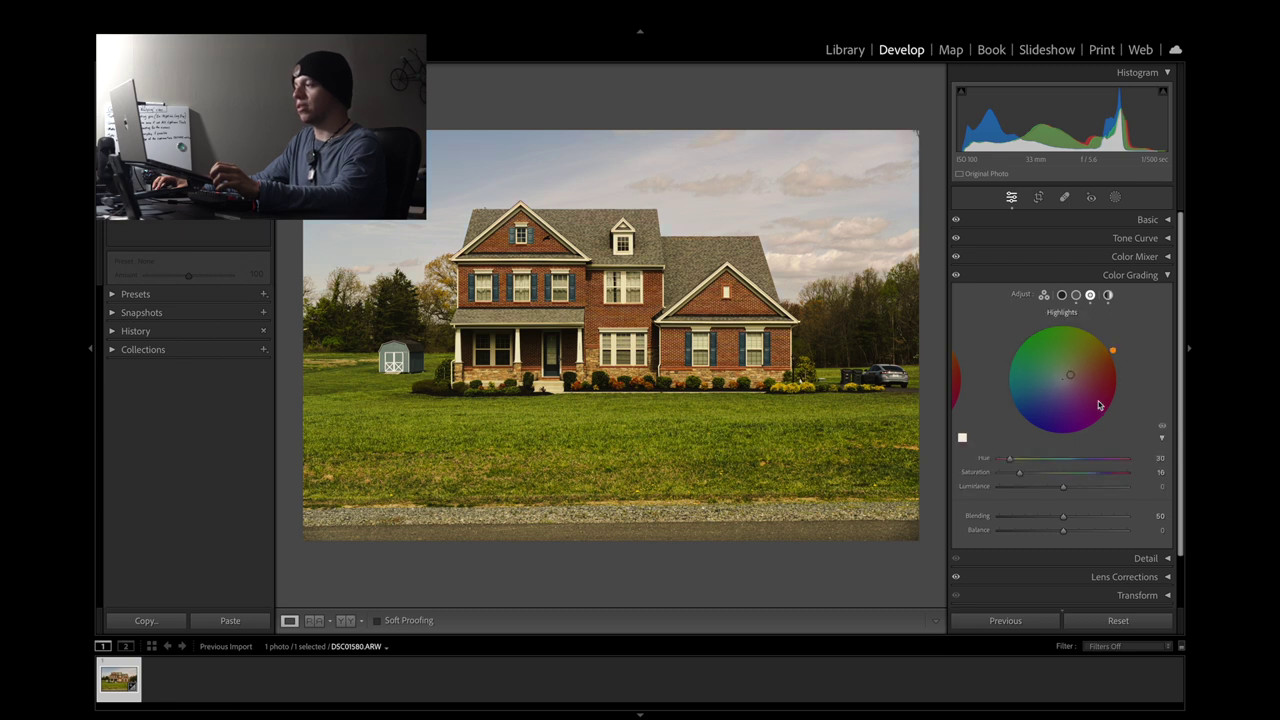
right_click(1069, 378)
left_click(1077, 385)
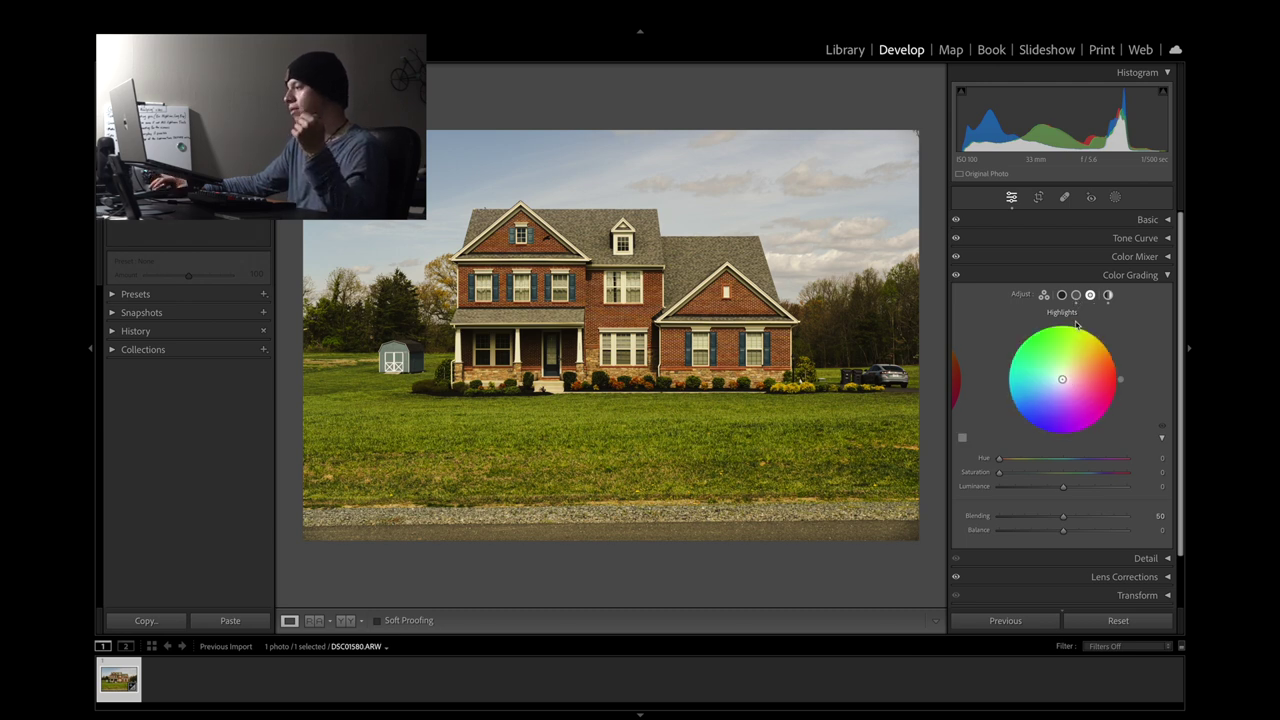
left_click(1071, 277)
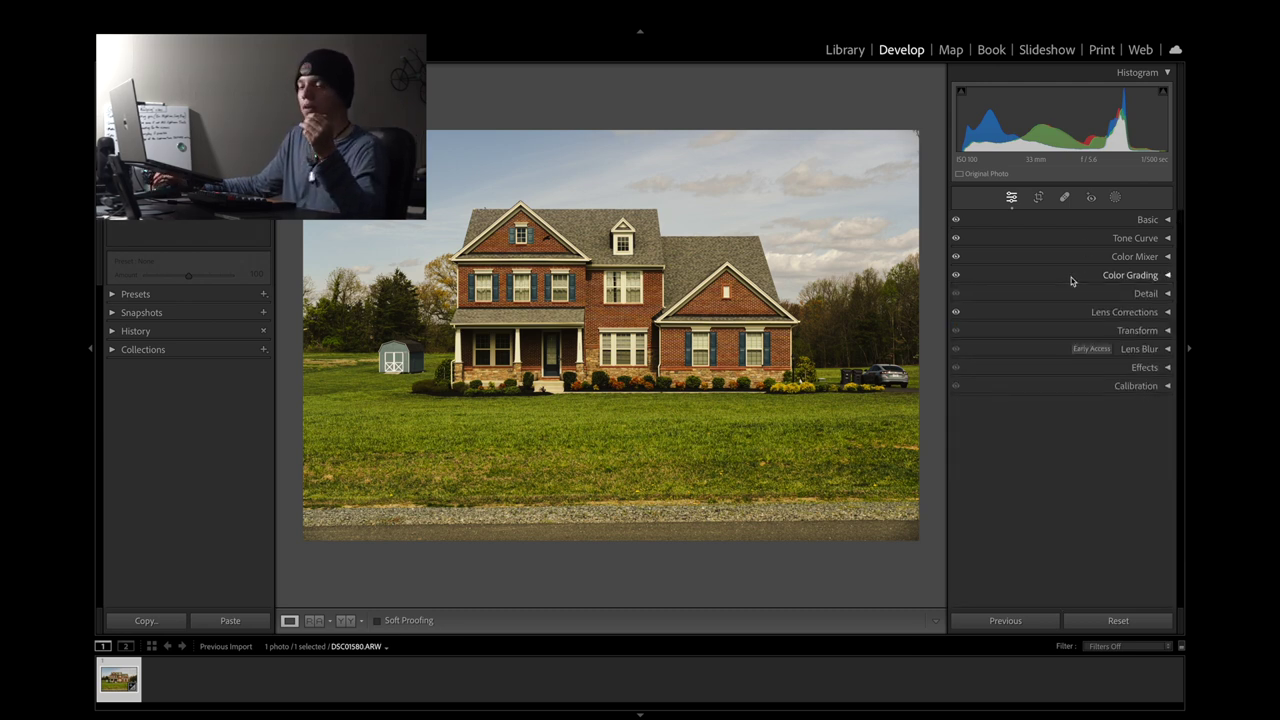
Set the sharpening amount to 74 and detail to 34, checking the brickwork and windows up close, and close the Detail section
left_click(1035, 300)
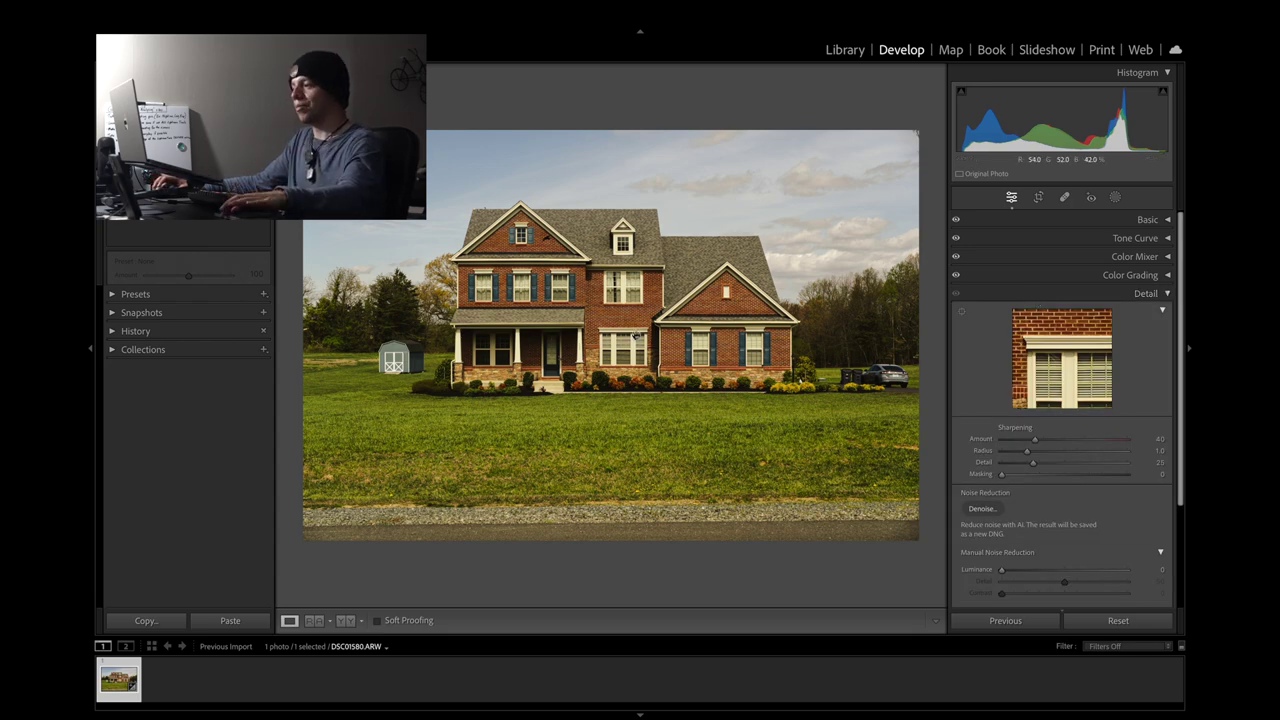
left_click(661, 330)
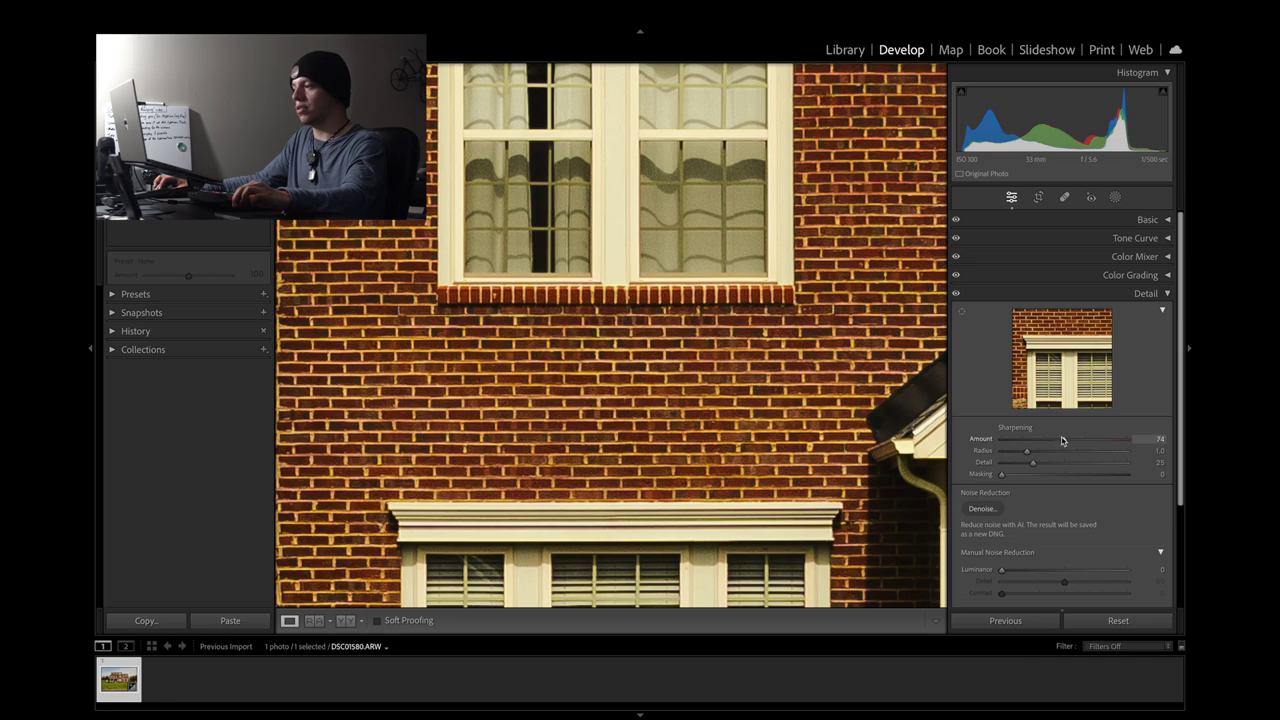
left_click(585, 322)
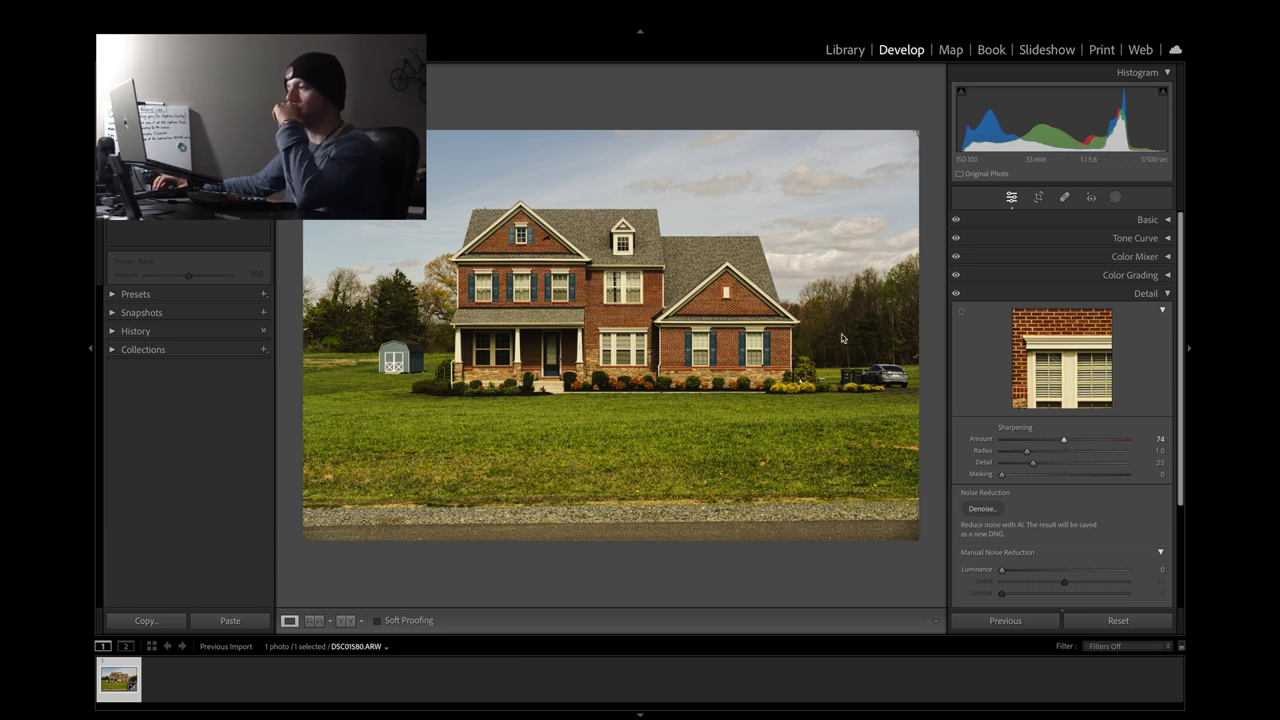
left_click(640, 305)
left_click_drag(670, 327, 566, 433)
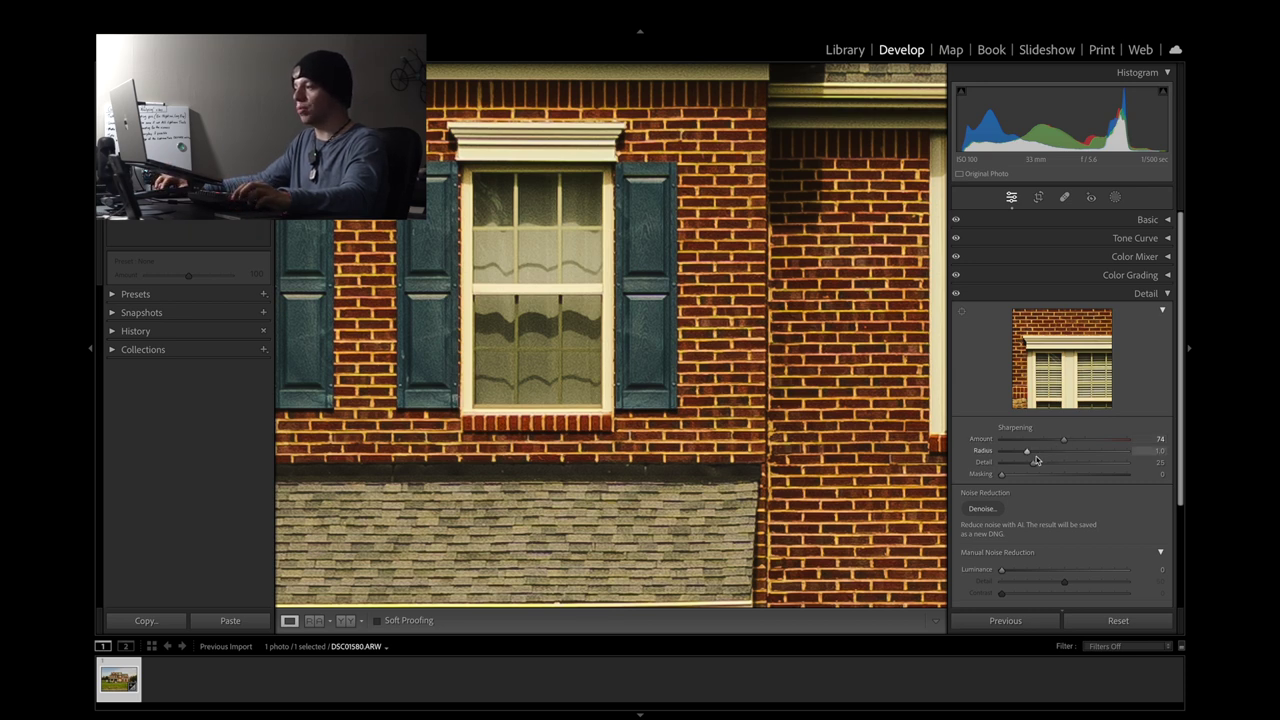
left_click_drag(1046, 465, 1041, 472)
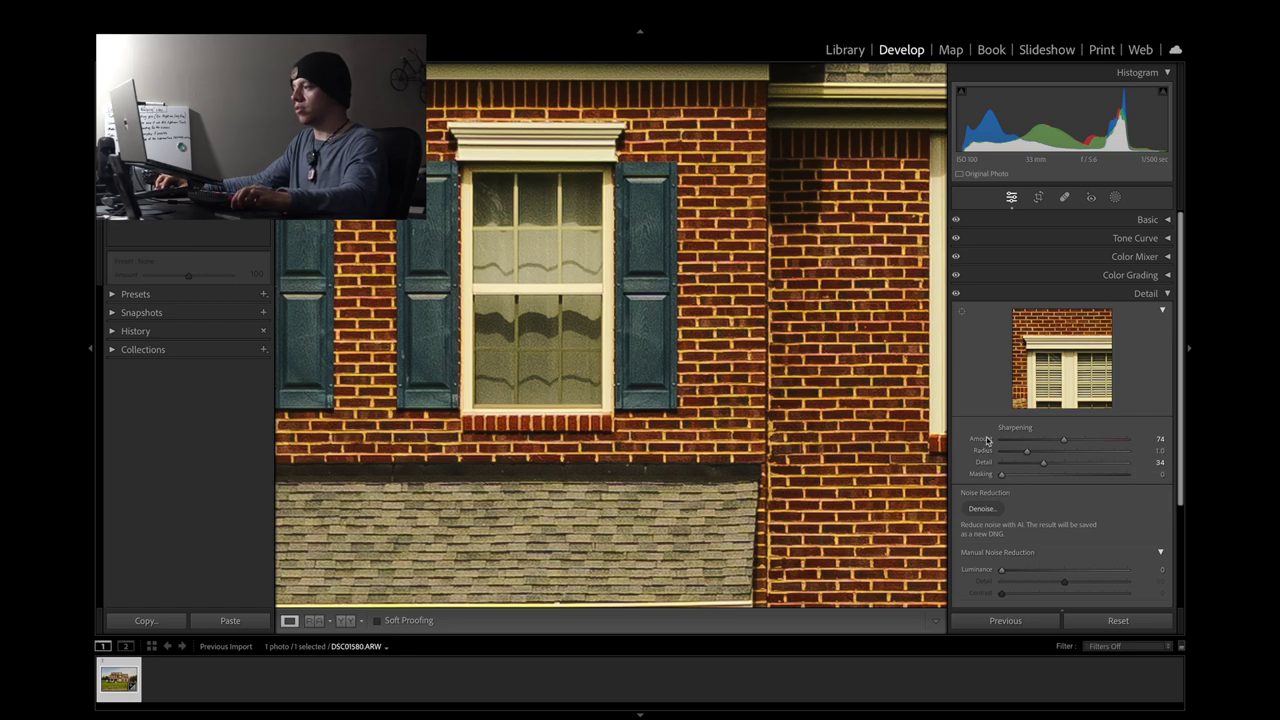
left_click(816, 372)
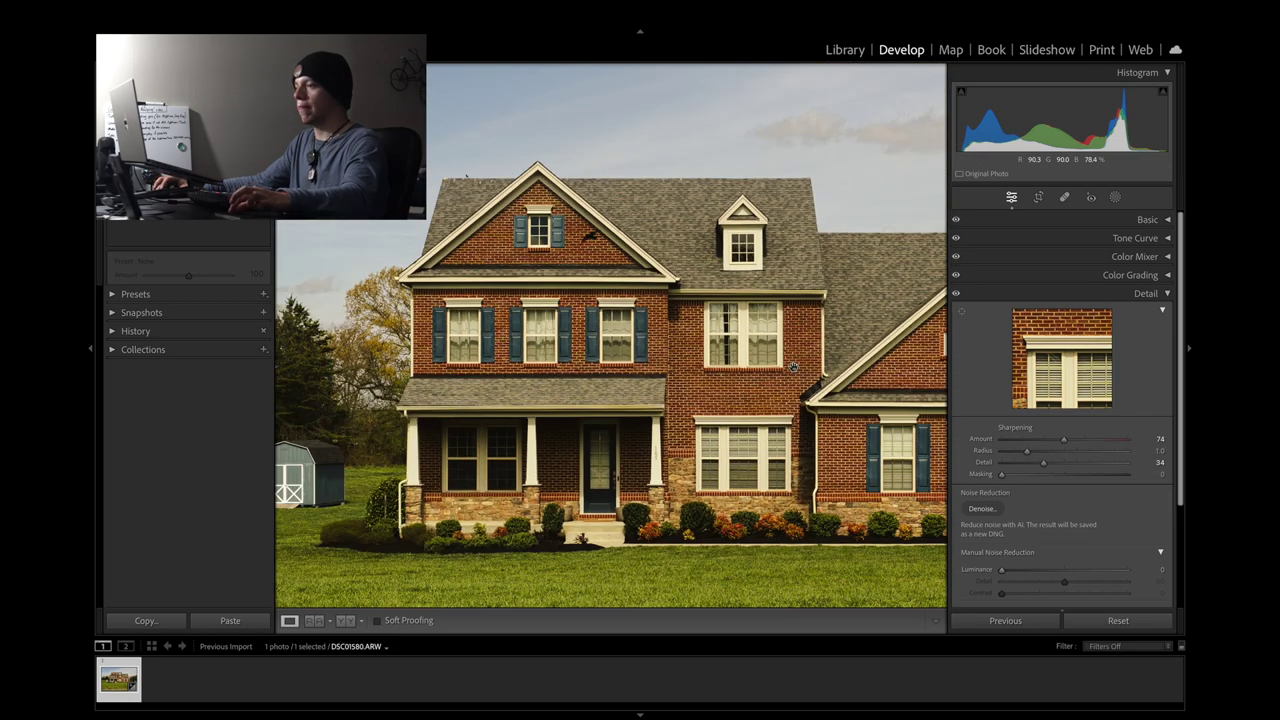
left_click(1110, 294)
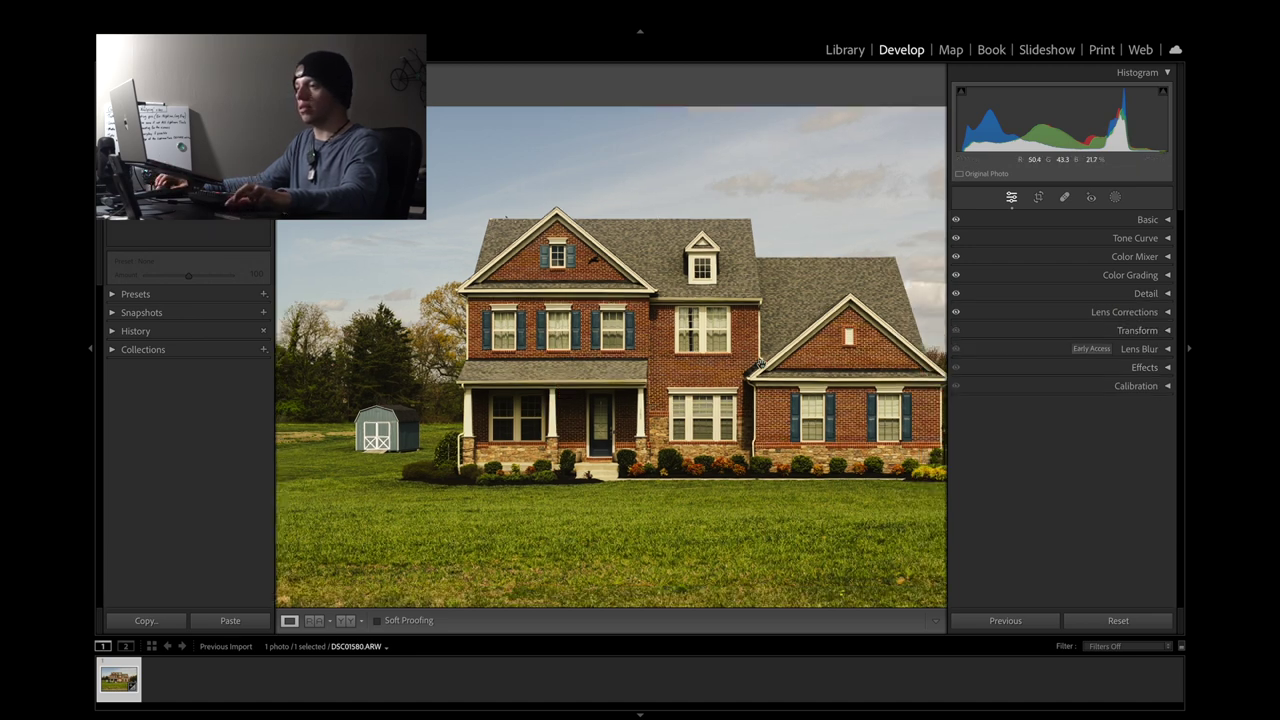
Compare the edited photo with its unedited original several times
key("backslash")
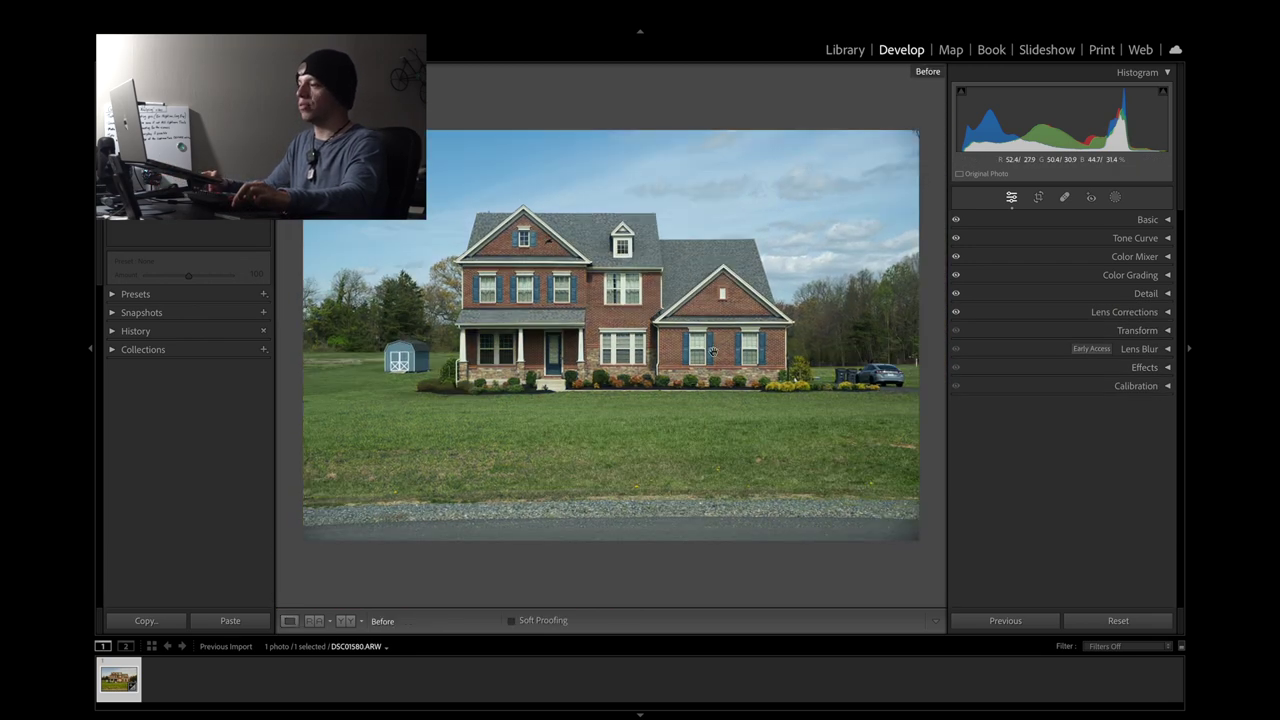
key("backslash")
key("backslash")
key("backslash")
key("backslash")
key("backslash")
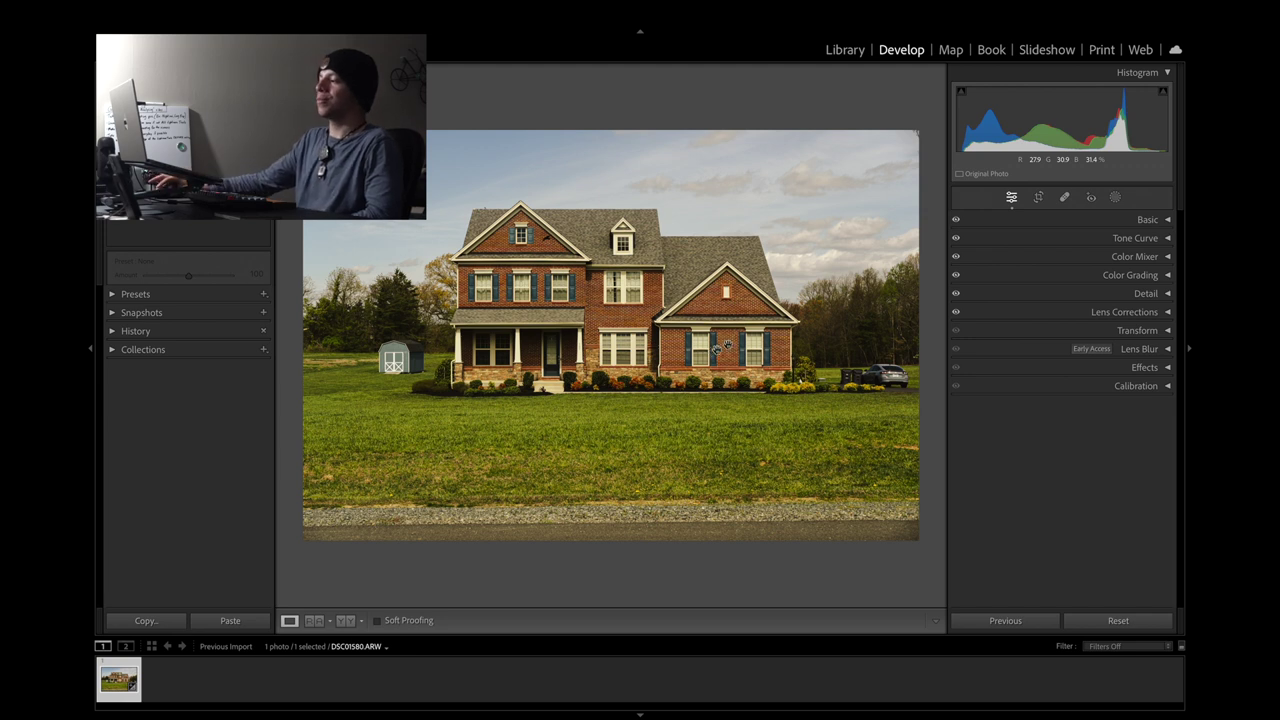
left_click(1025, 330)
left_click(1025, 330)
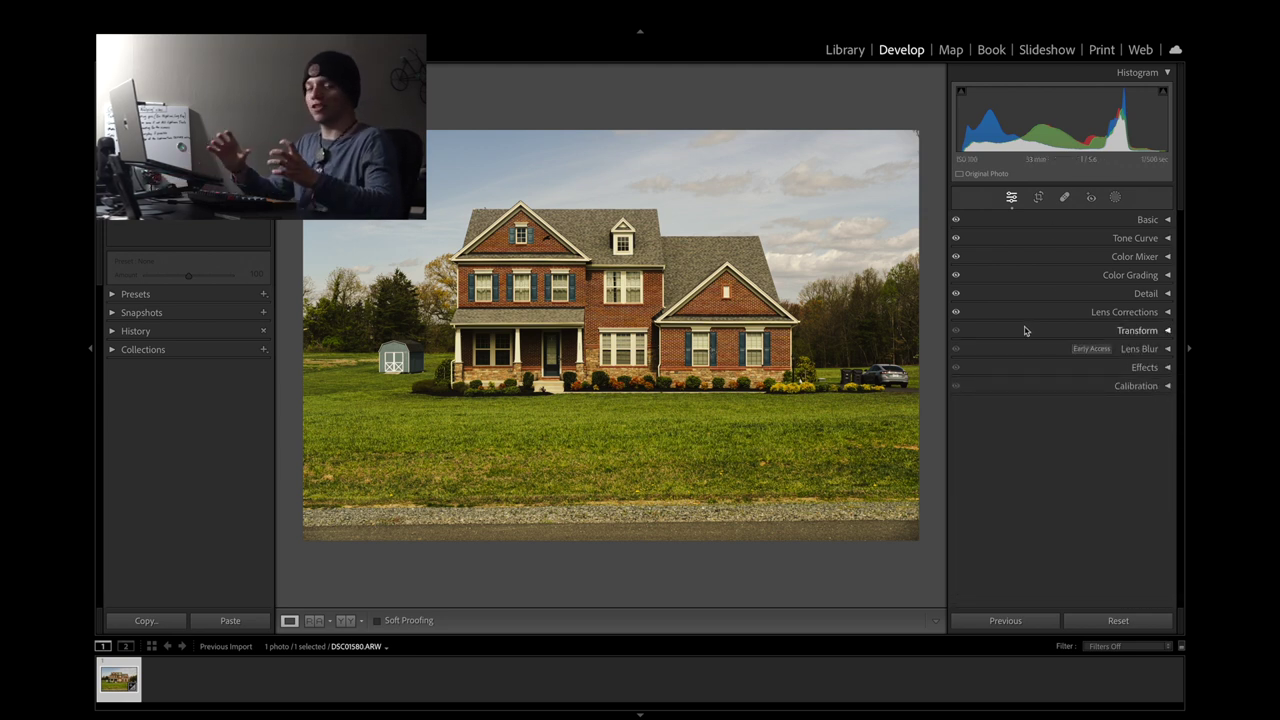
Add a post-crop vignette with an amount of −16 in Highlight Priority style
left_click(996, 375)
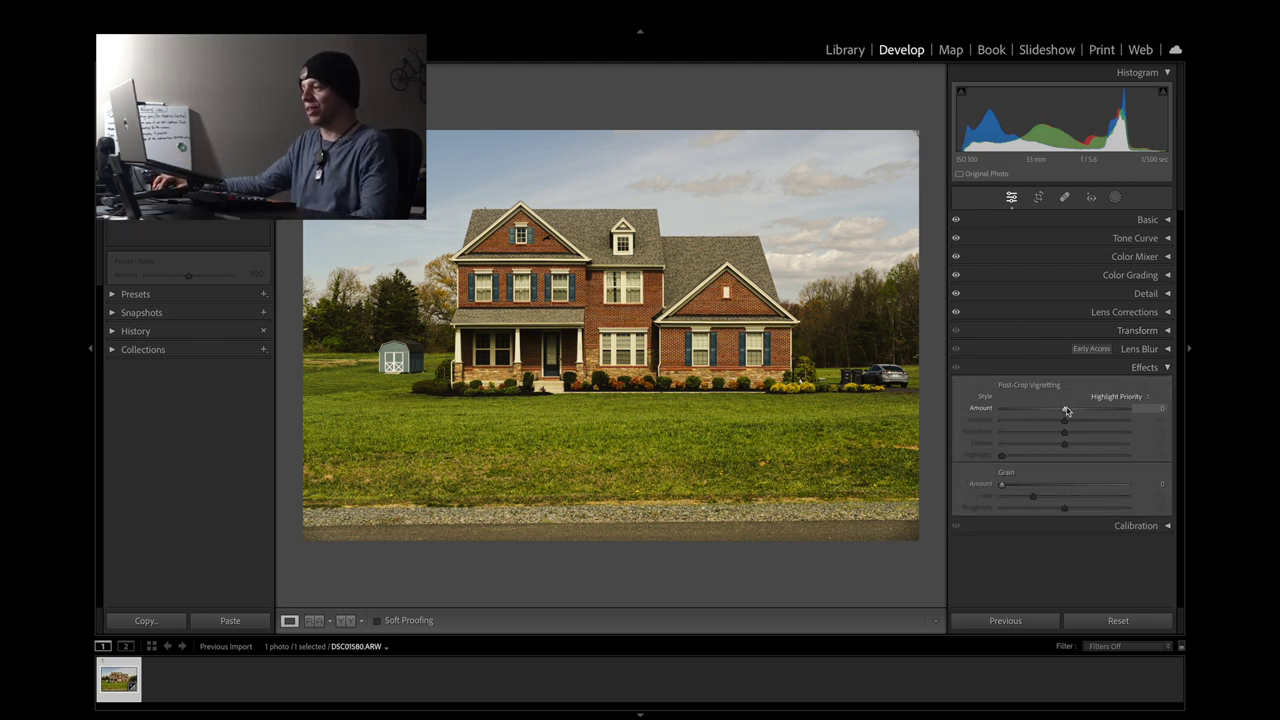
left_click_drag(1066, 410, 1062, 415)
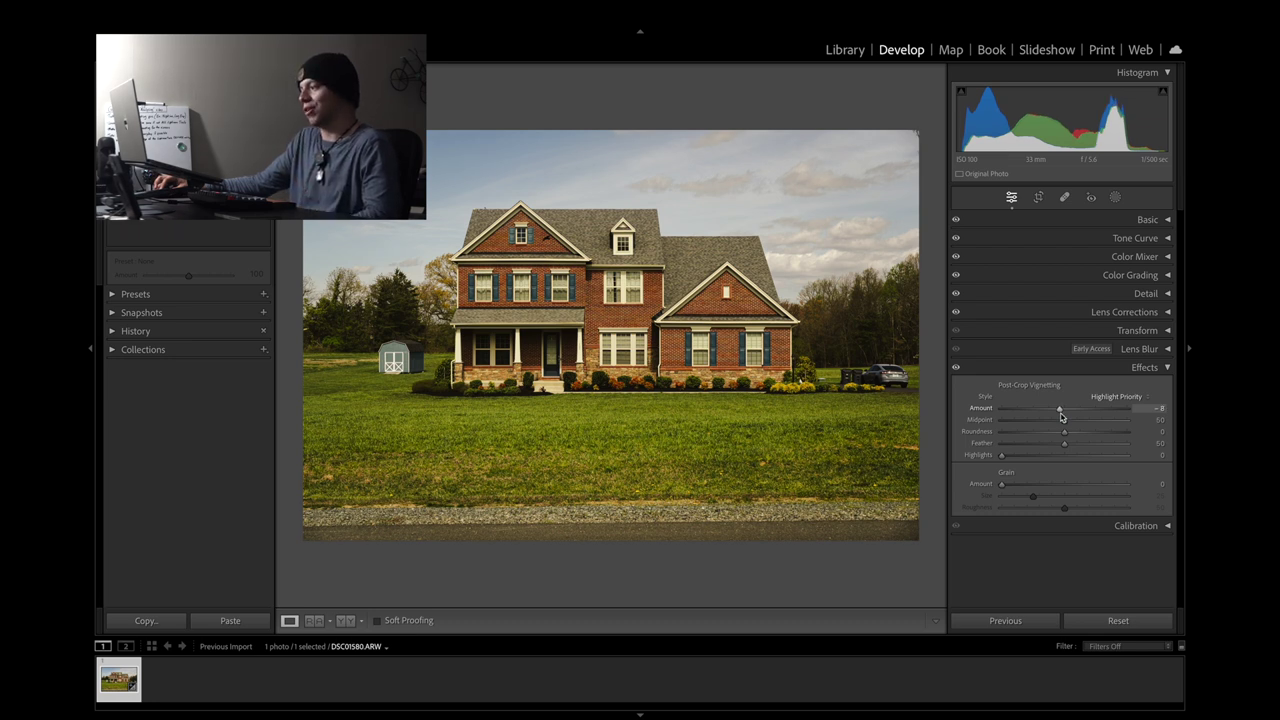
left_click_drag(1061, 417, 1059, 418)
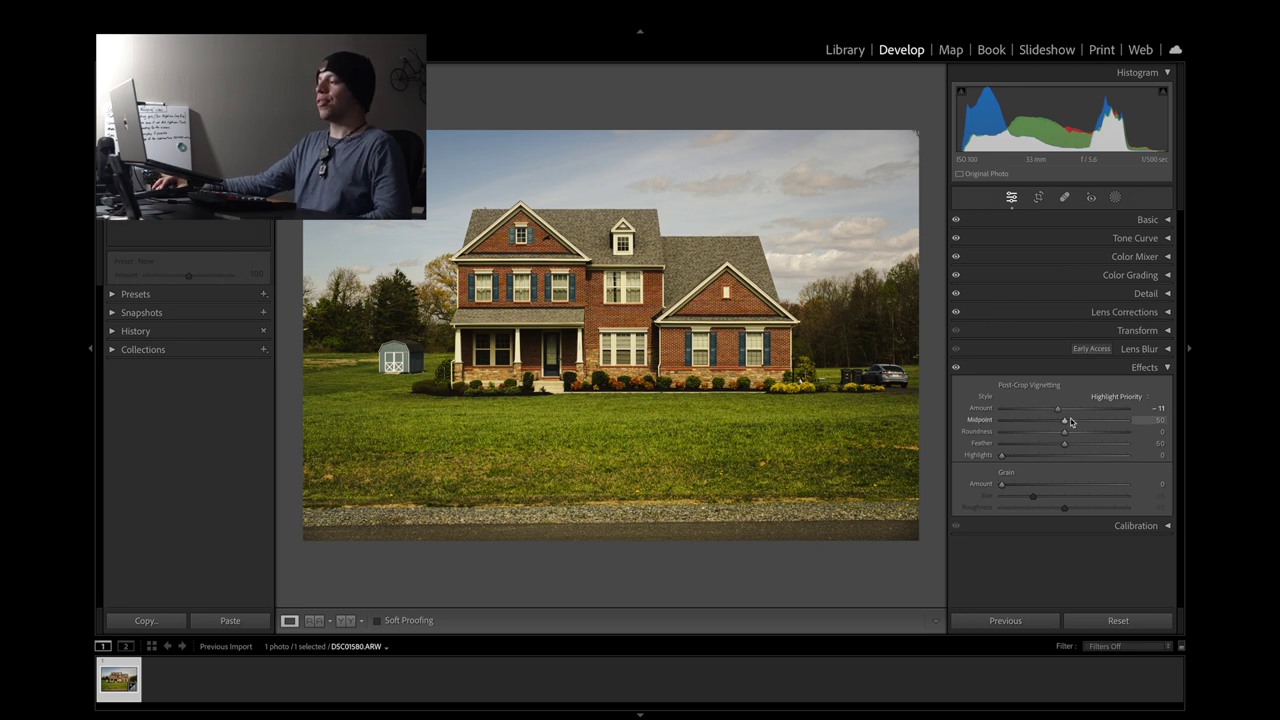
left_click_drag(1060, 416, 1057, 418)
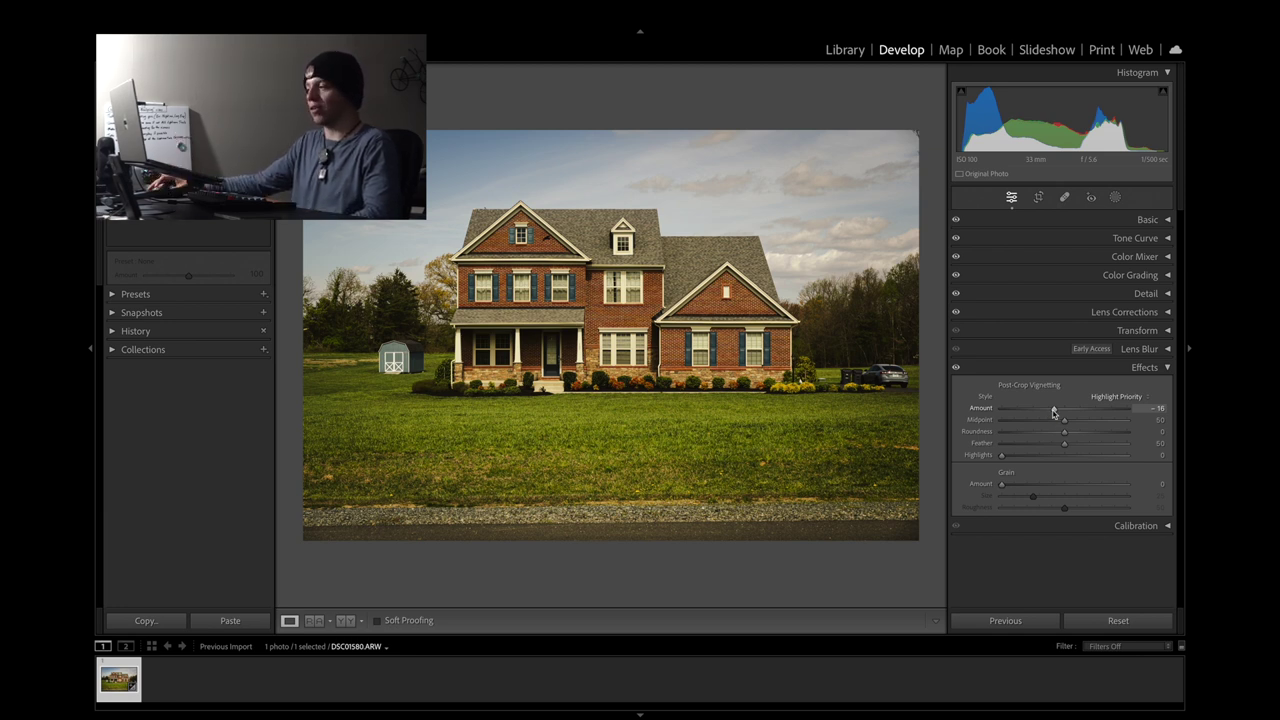
Set the vignette's midpoint to 44, roundness to −40 and feather to 41
left_click_drag(1062, 430, 1054, 433)
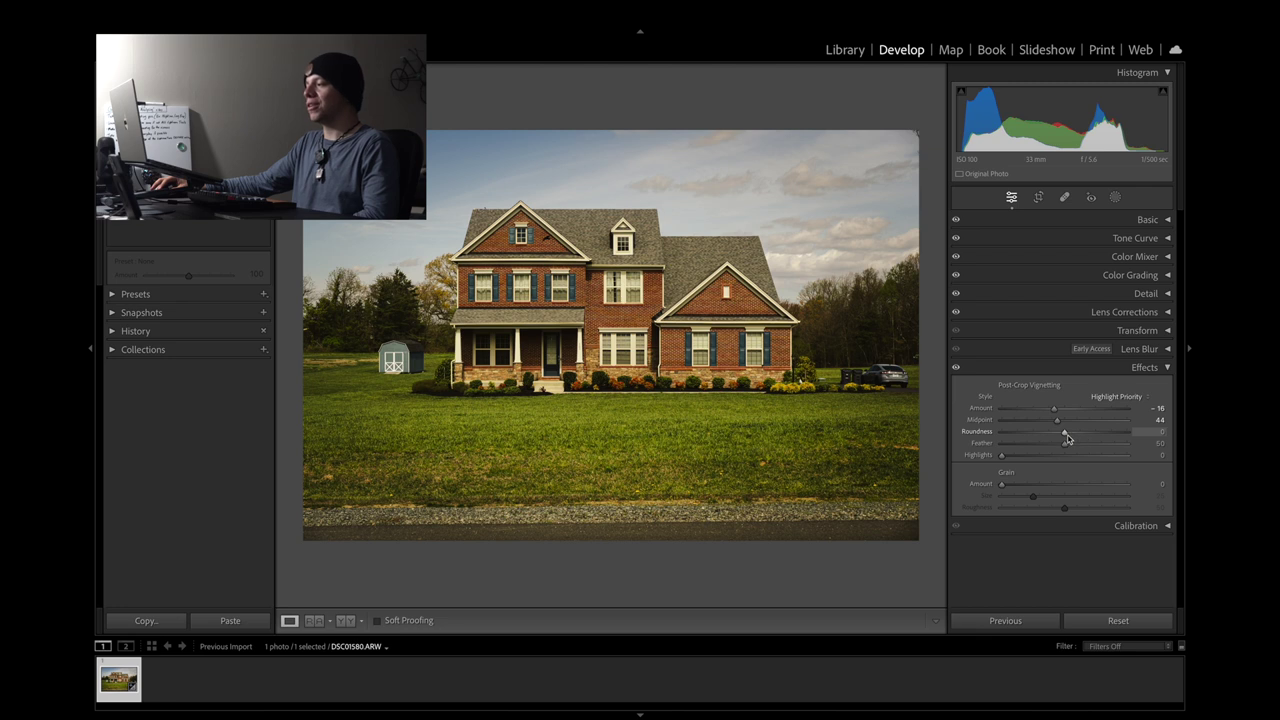
left_click_drag(1066, 436, 1056, 437)
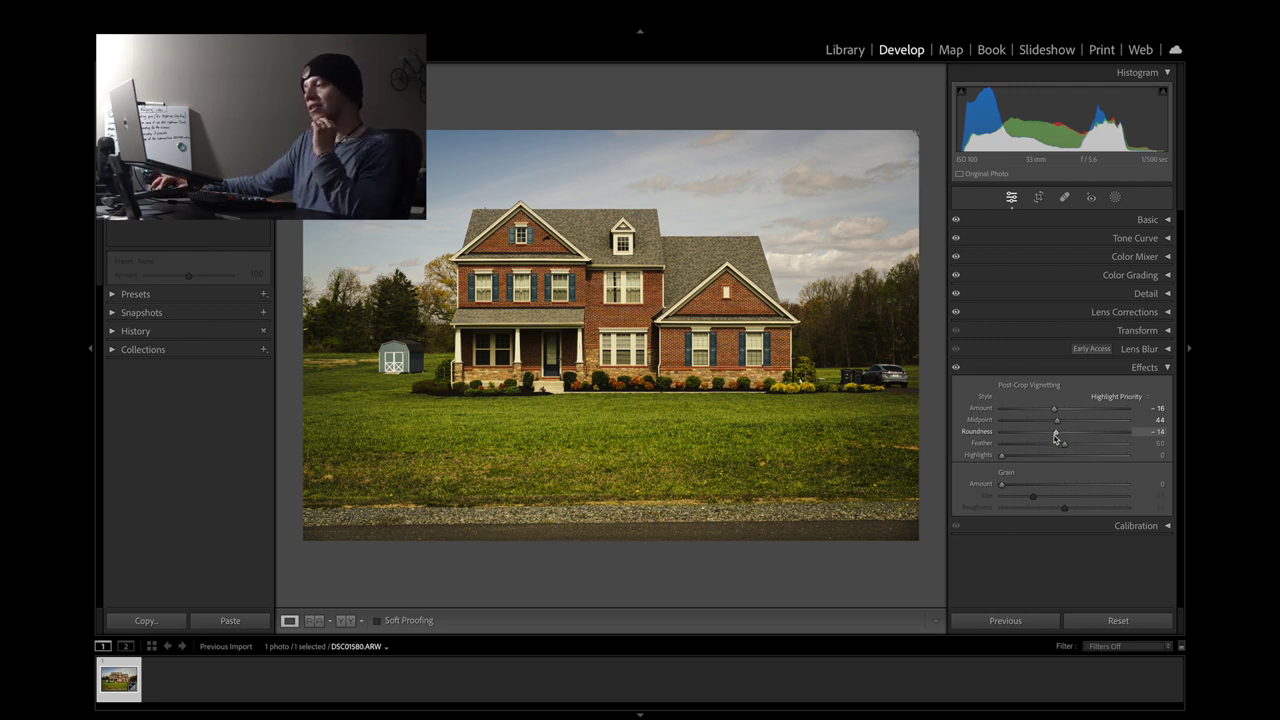
mouse_move(1056, 437)
left_mouse_down()
mouse_move(1020, 452)
mouse_move(1044, 445)
left_mouse_up()
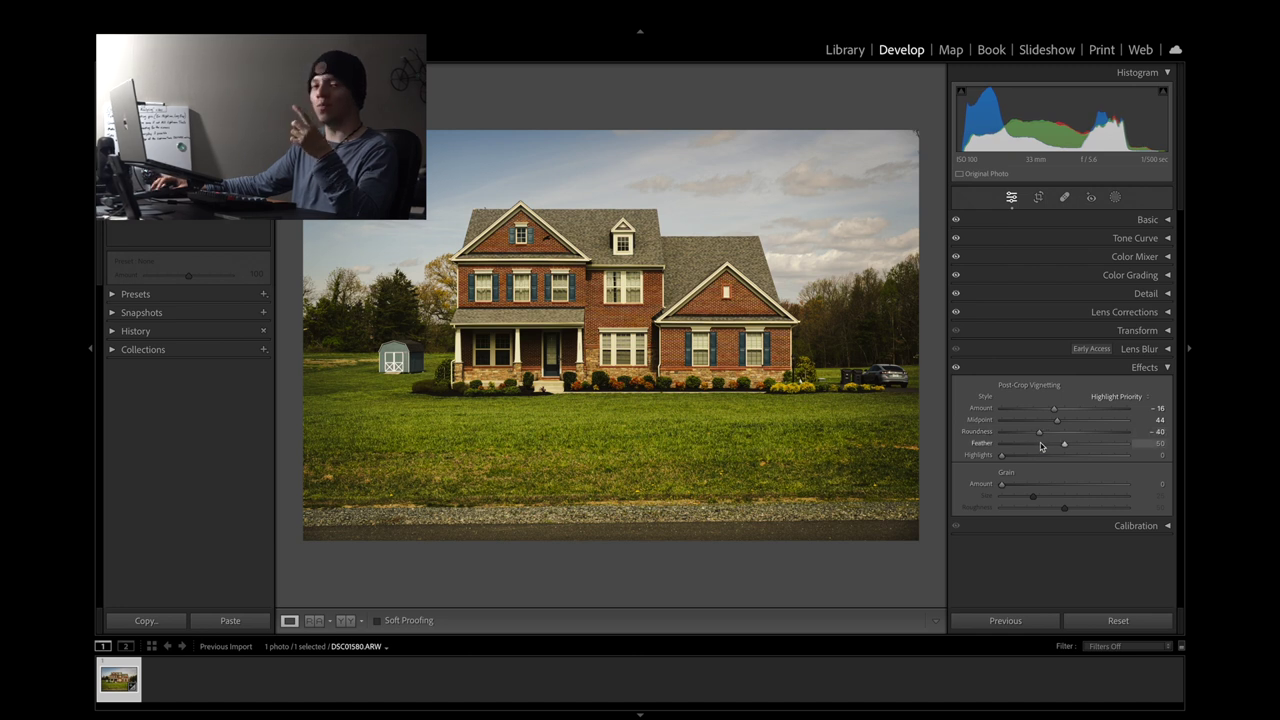
left_click_drag(1063, 448, 1050, 453)
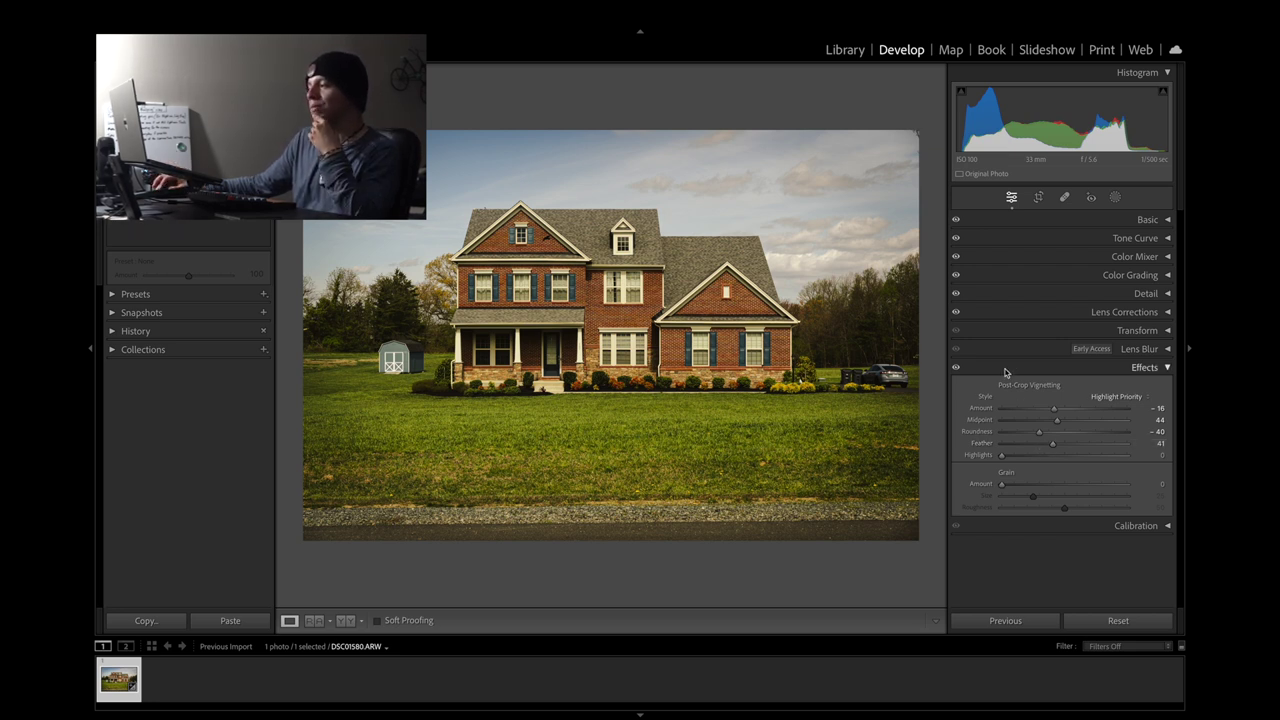
Compare the photo with and without the vignette, and close the Effects section
left_click(955, 367)
left_click(955, 367)
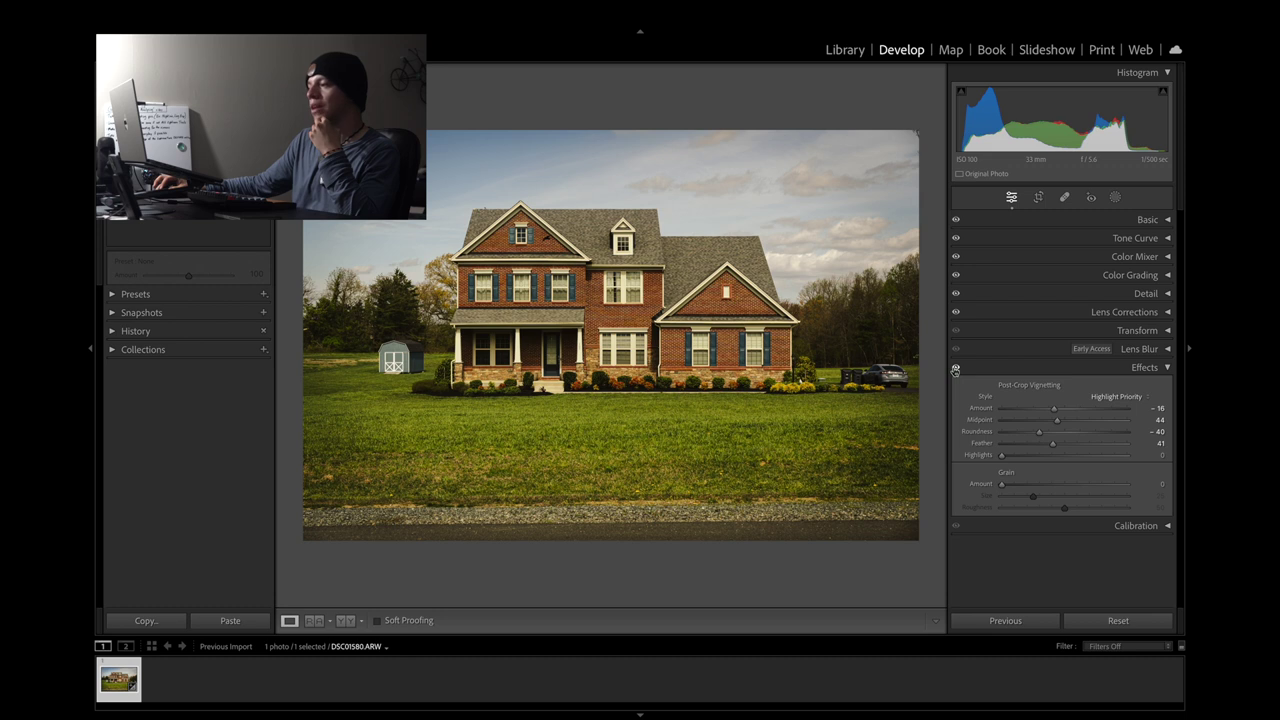
left_click(980, 370)
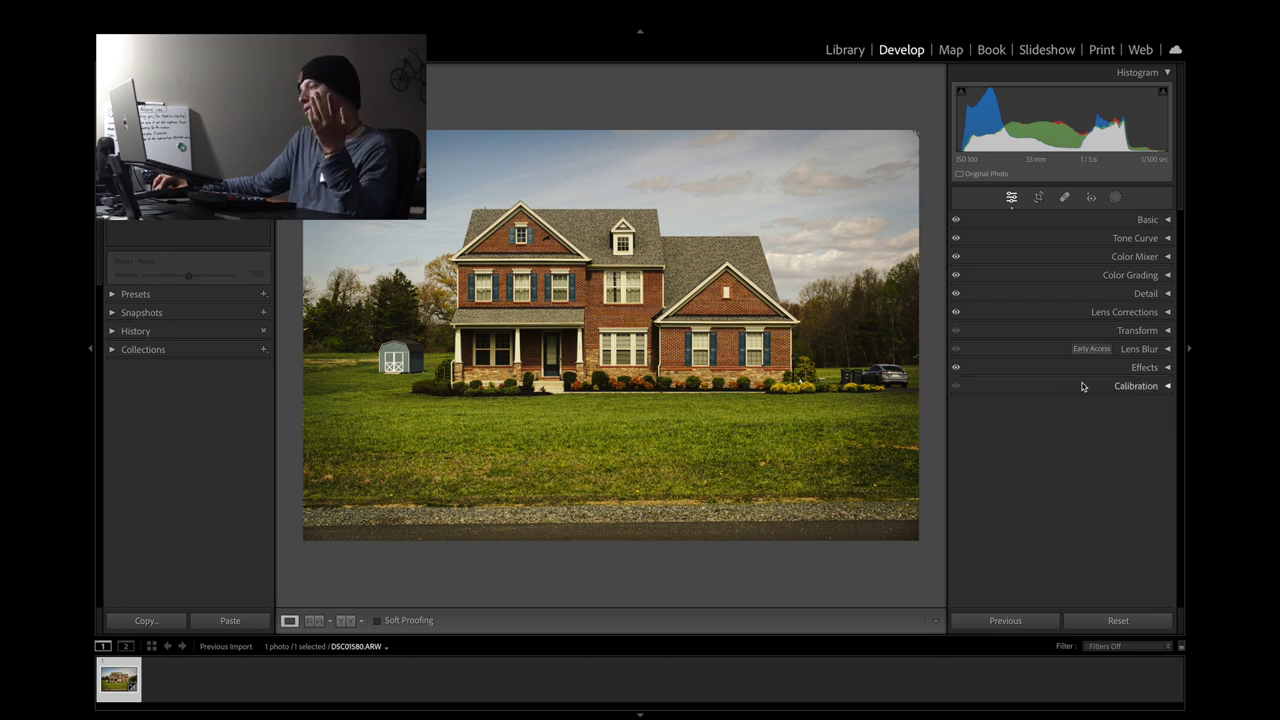
left_click(1115, 197)
left_click(1012, 197)
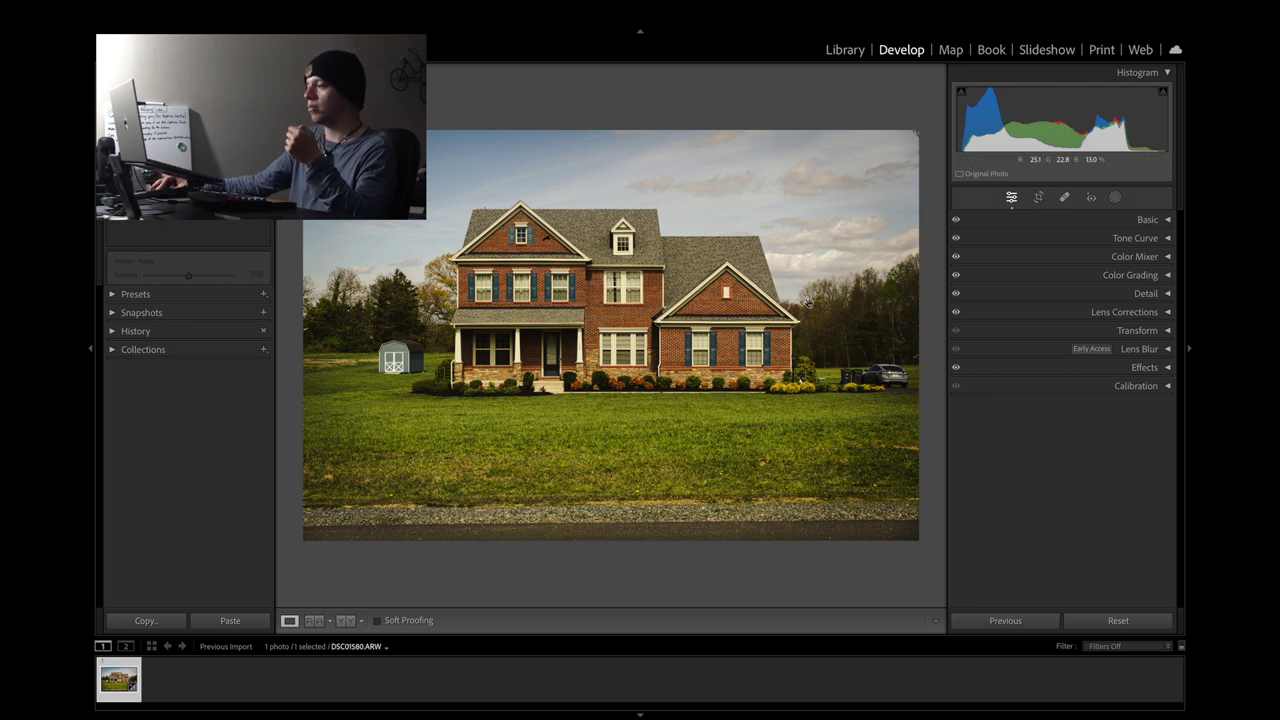
left_click(956, 368)
left_click(956, 368)
left_click(956, 368)
left_click(956, 368)
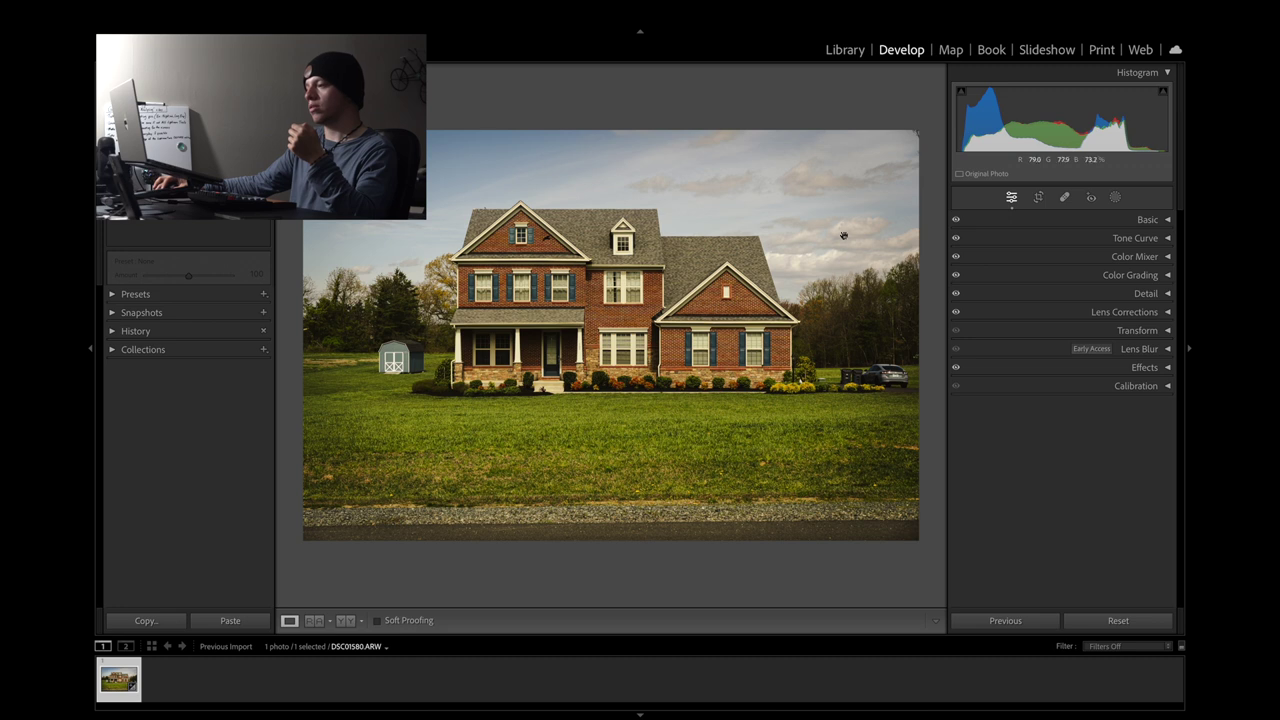
Create a Select Subject mask on the house and set its contrast to 21
left_click(1115, 197)
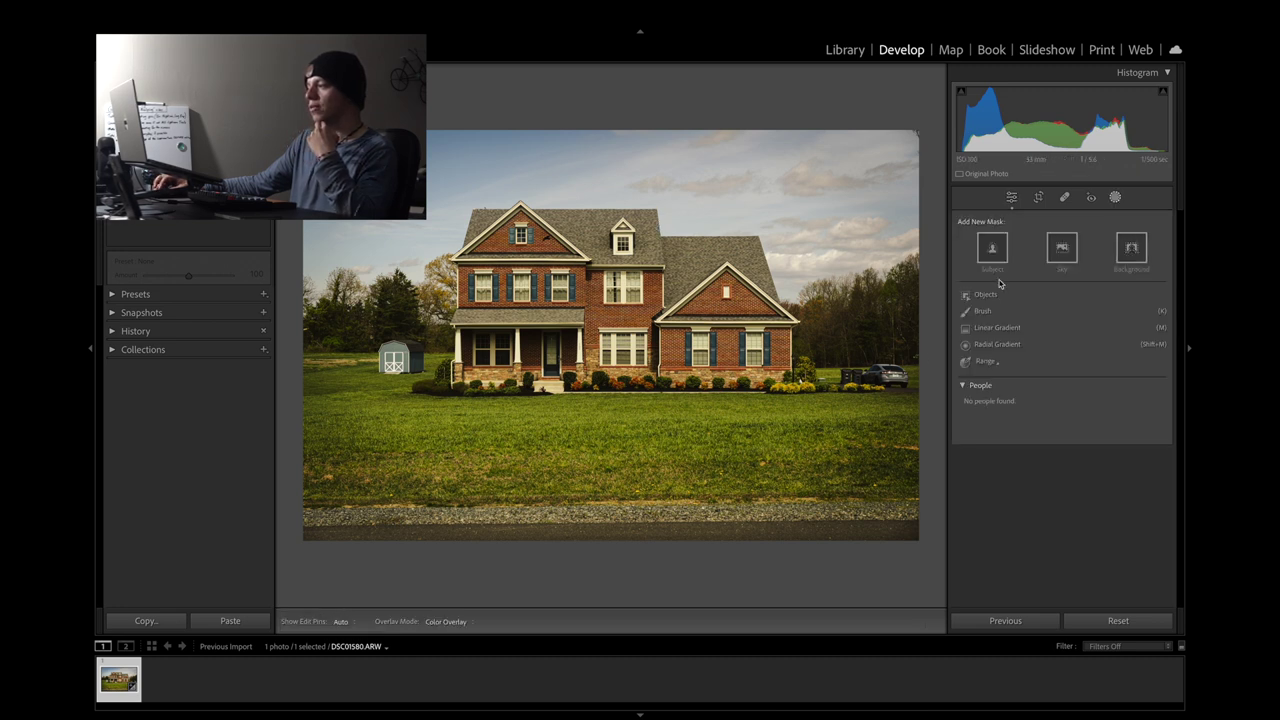
left_click(996, 258)
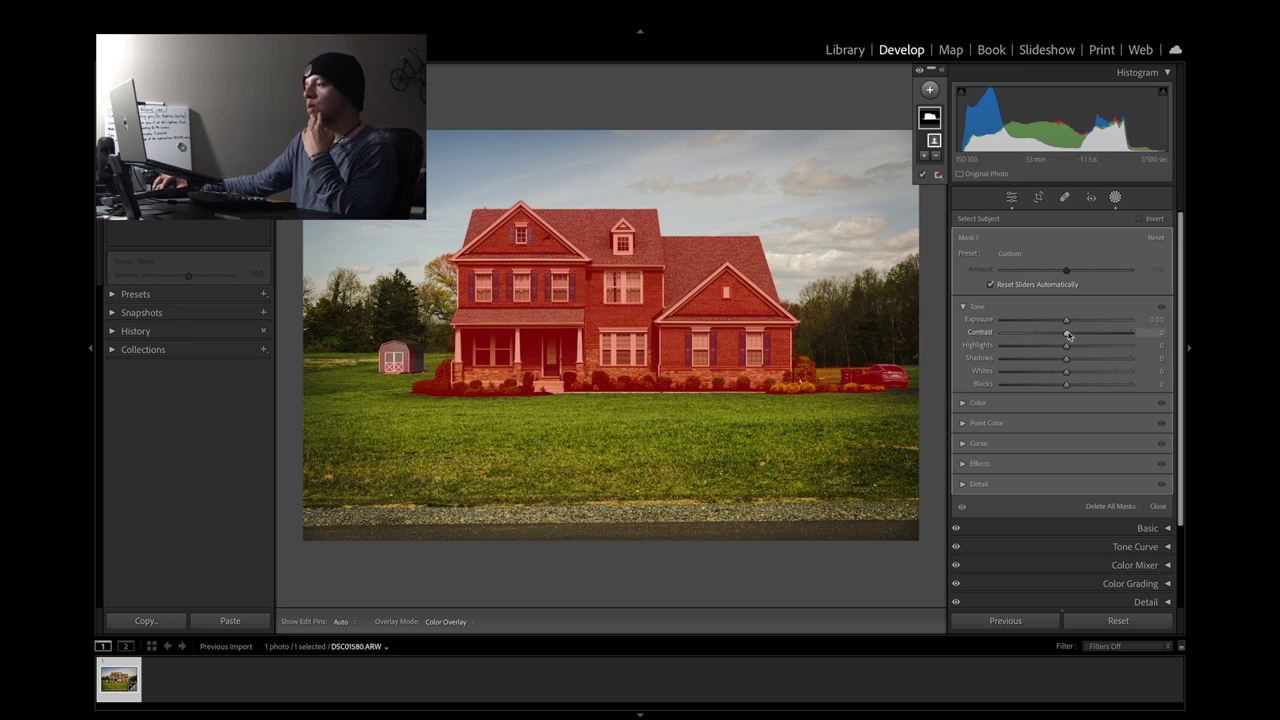
left_click_drag(1068, 335, 1072, 335)
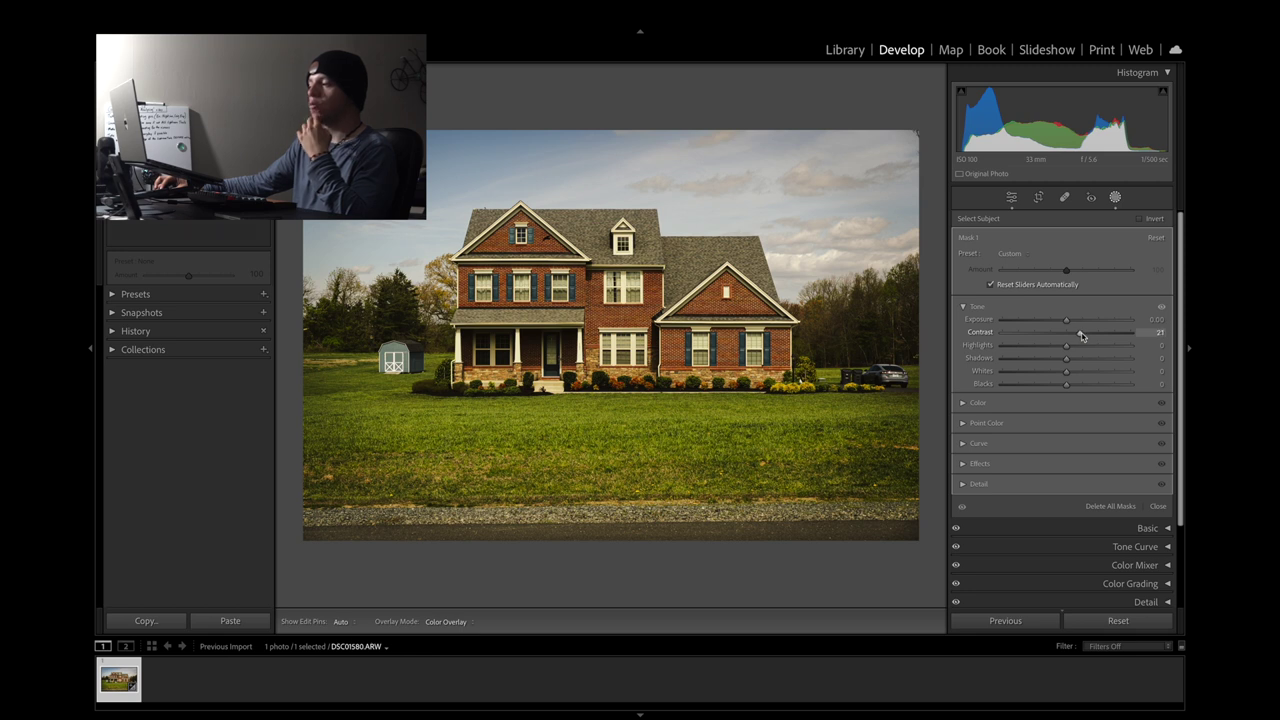
left_click_drag(1081, 336, 1081, 336)
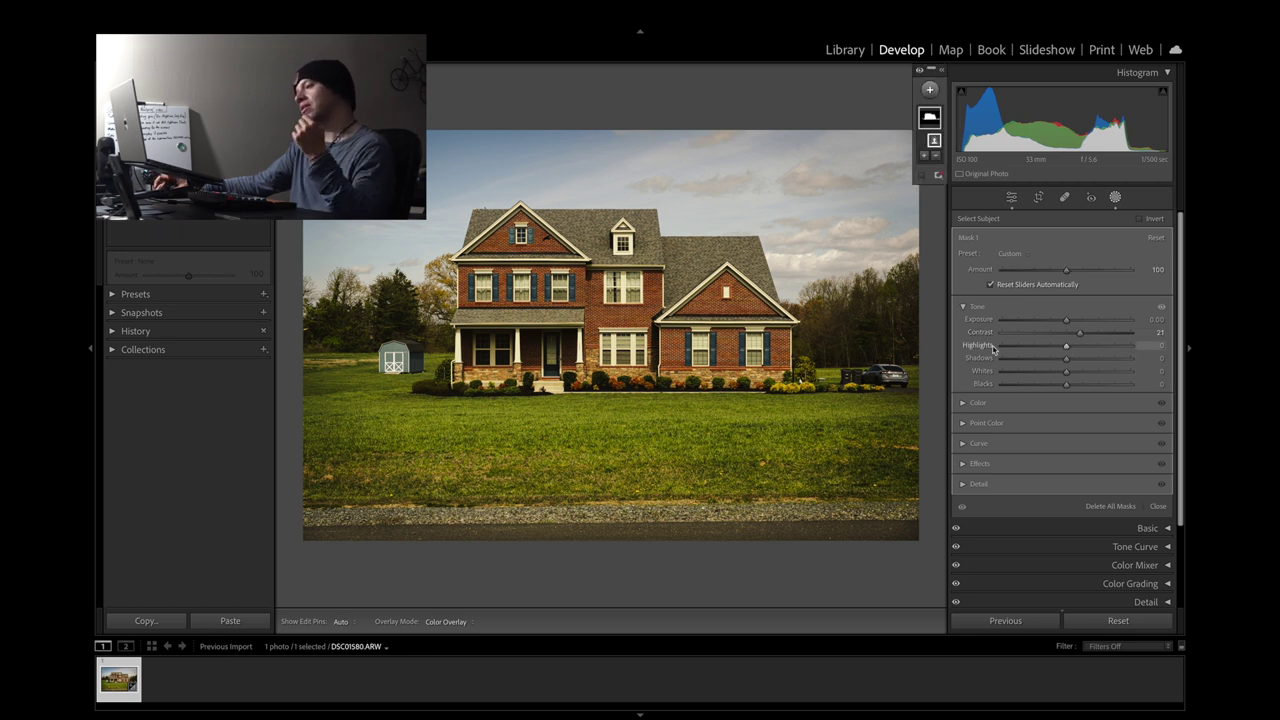
Try a contrast of −15 on the house mask up close and undo it
left_click(651, 366)
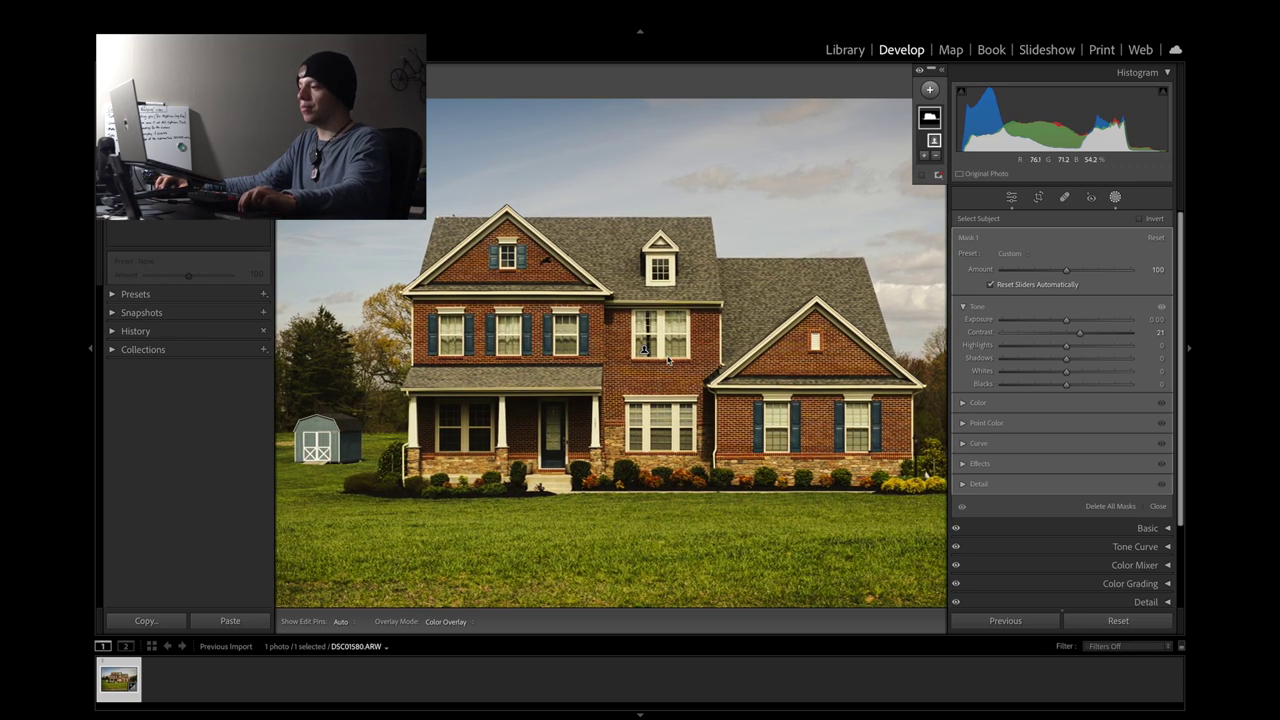
mouse_move(1080, 332)
left_mouse_down()
mouse_move(1015, 334)
mouse_move(1061, 339)
left_mouse_up()
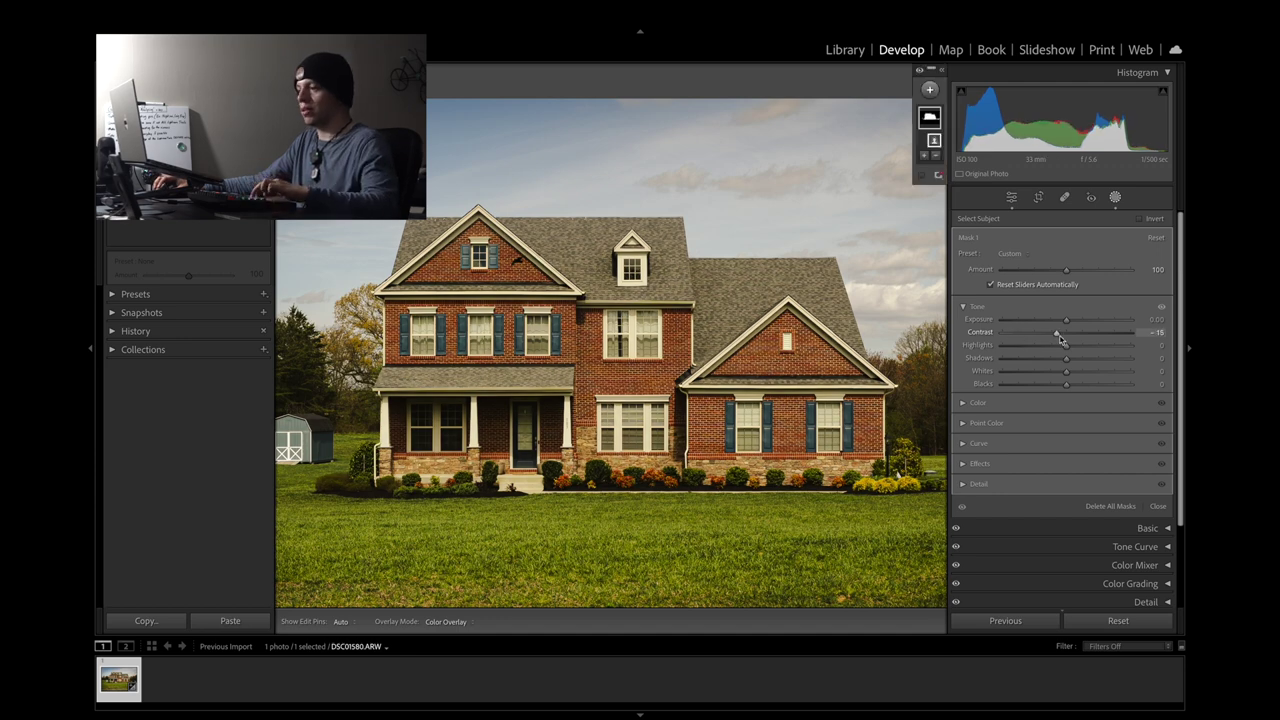
key("ctrl+z")
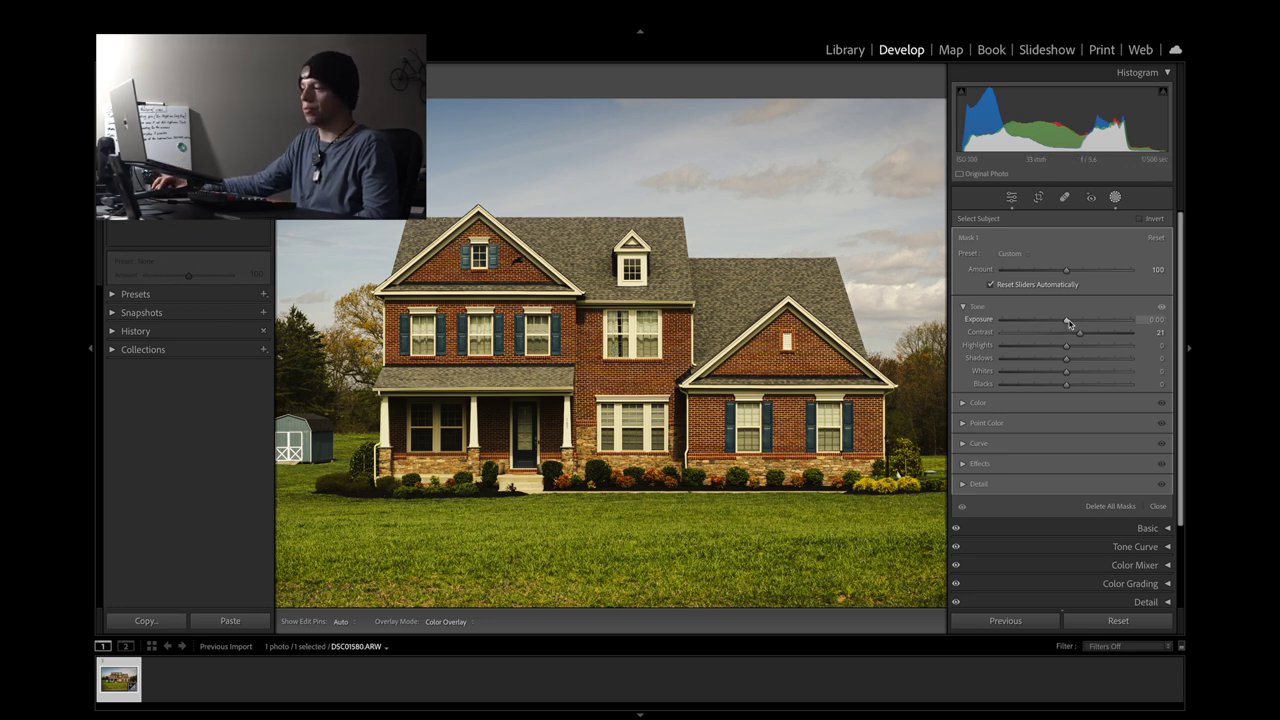
Try an exposure of 0.28 on the house mask, compare its tone adjustments on and off, and reset the exposure to 0
left_click_drag(1068, 322, 1072, 323)
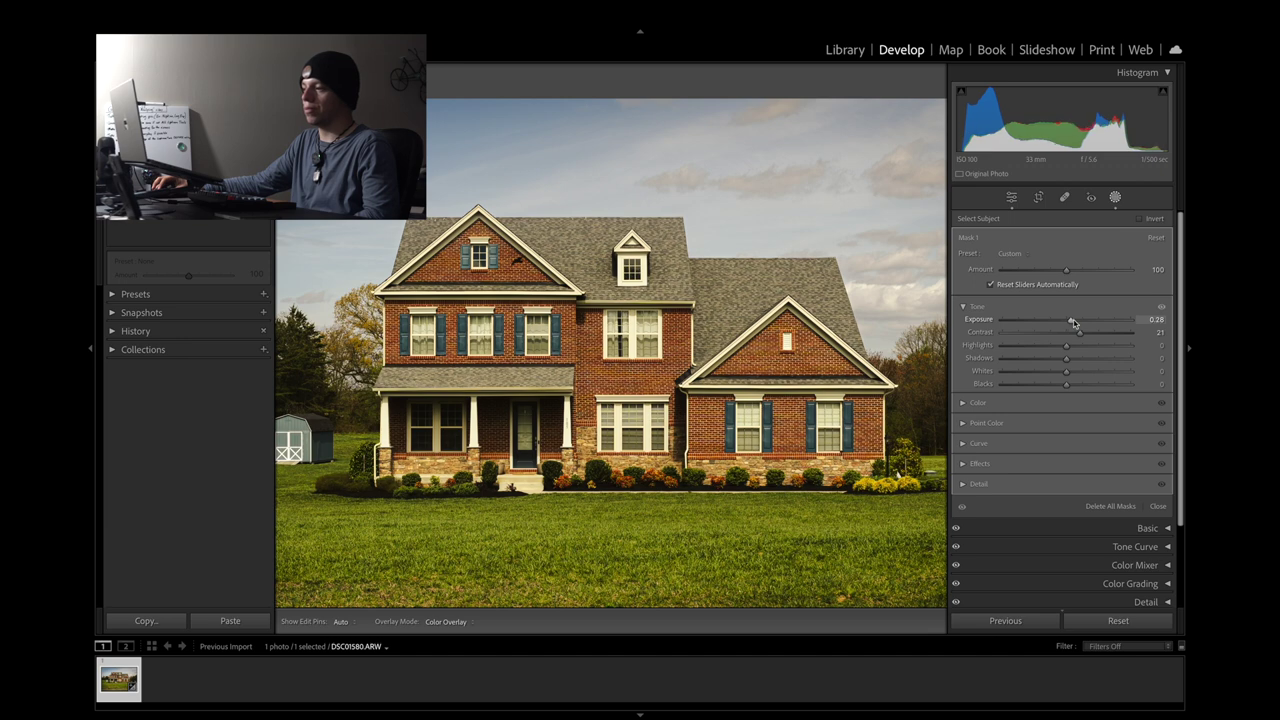
left_click(587, 432)
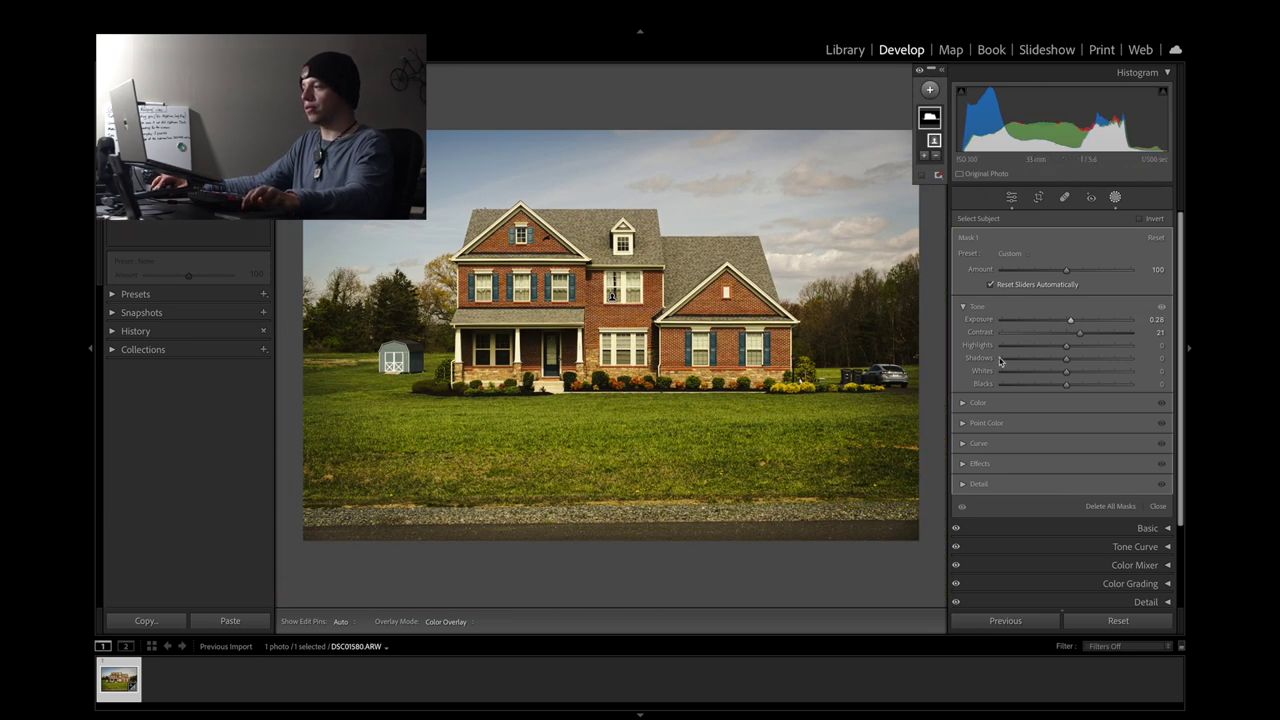
left_click(1161, 307)
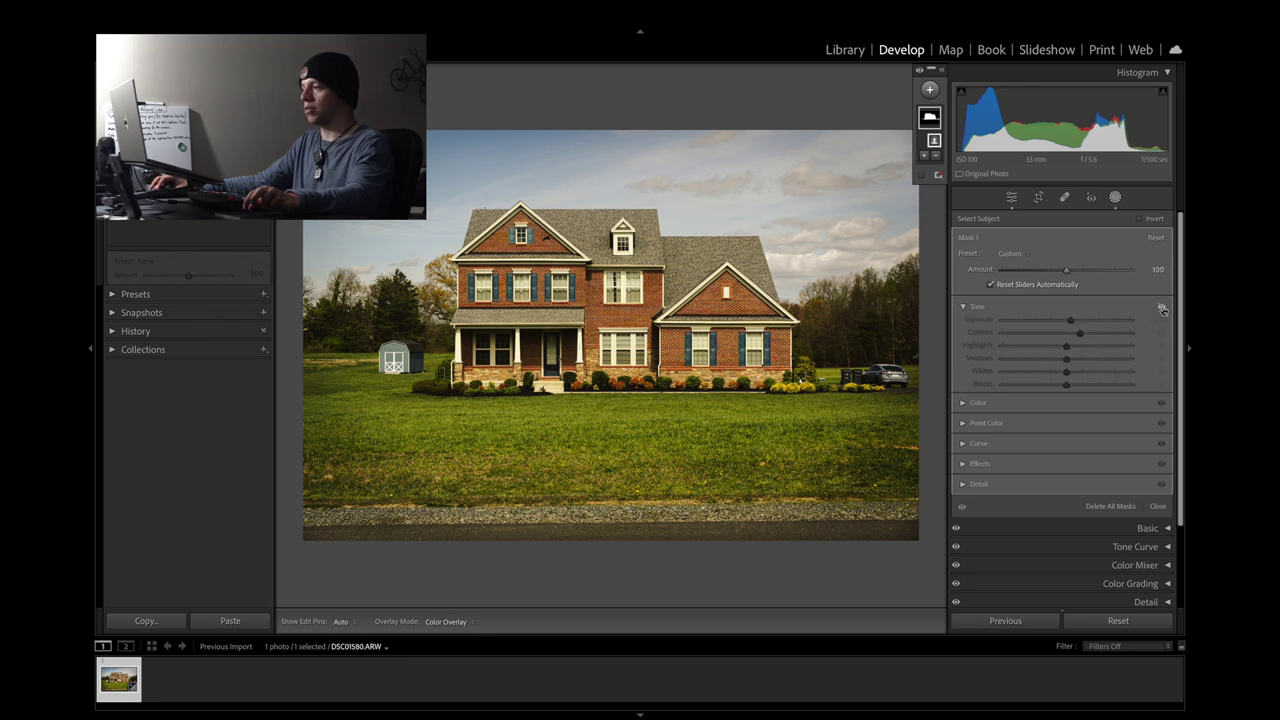
left_click(1161, 307)
left_click(1161, 307)
left_click(1161, 307)
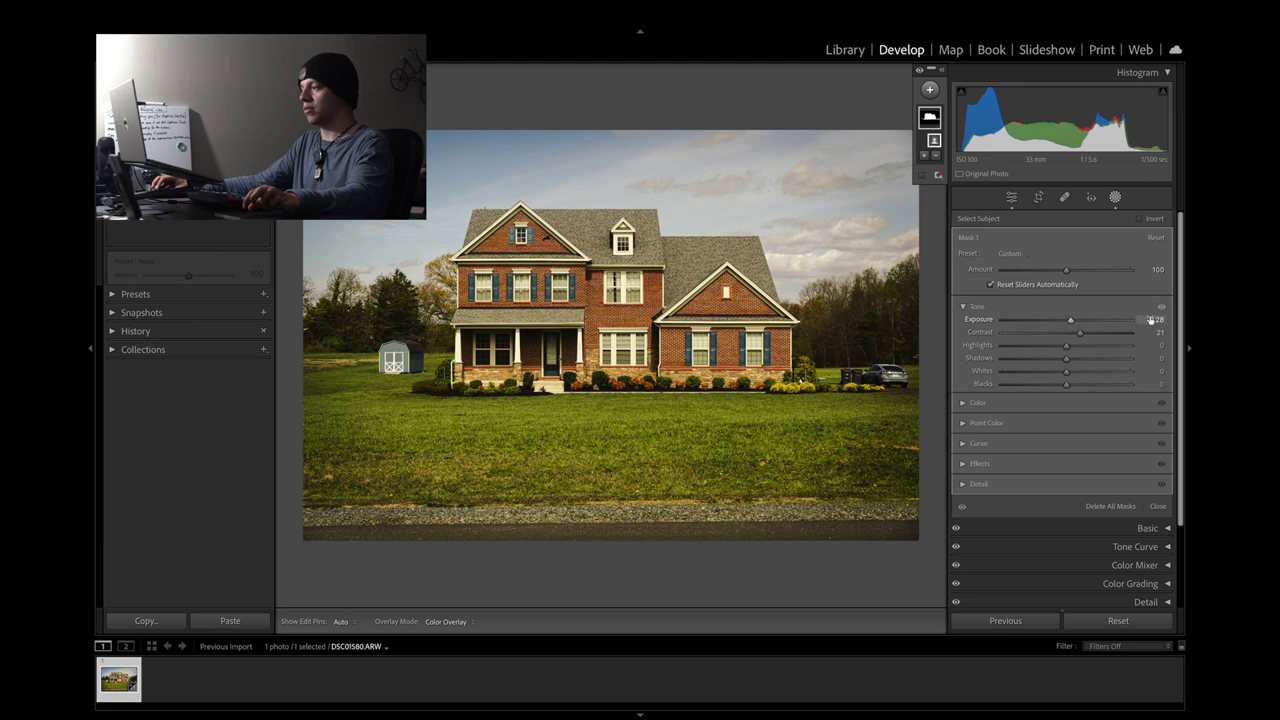
left_click(1150, 319)
type("0")
key("Return")
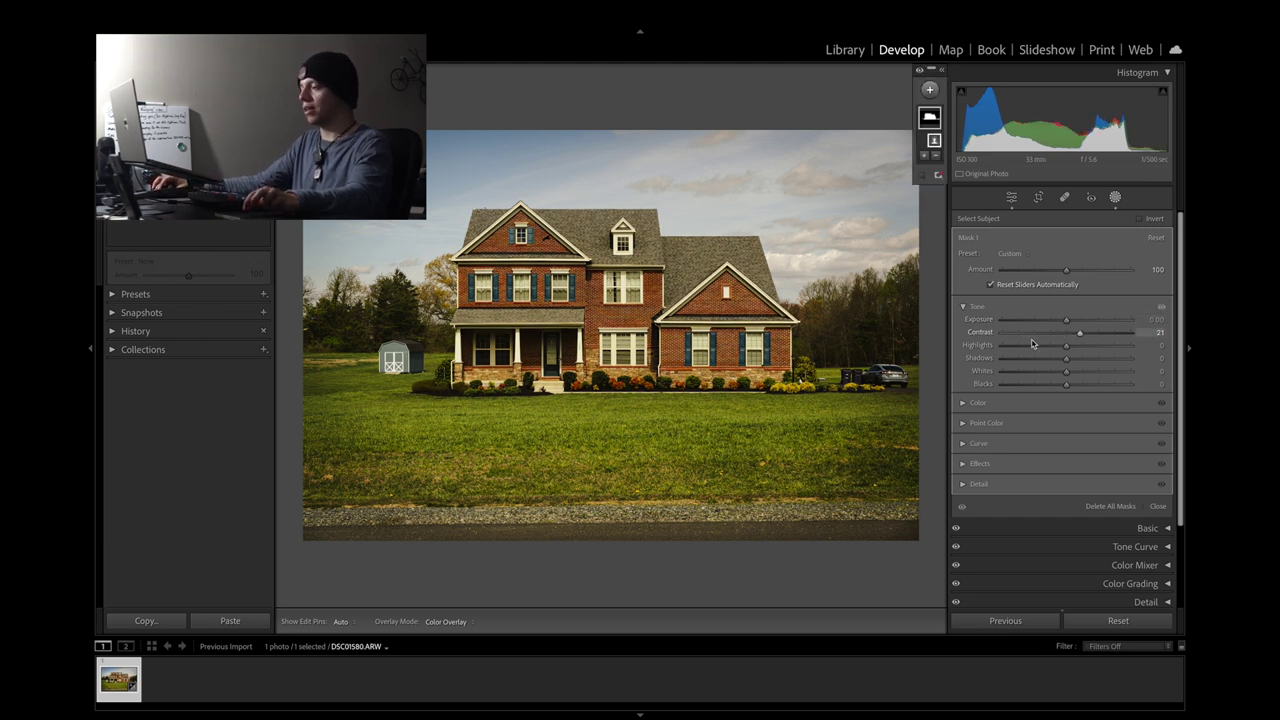
Set the house mask's contrast to 18 and highlights to 13, trying contrast 16 and highlights 24 first
mouse_move(1085, 341)
left_mouse_down()
mouse_move(1064, 334)
mouse_move(1081, 343)
left_mouse_up()
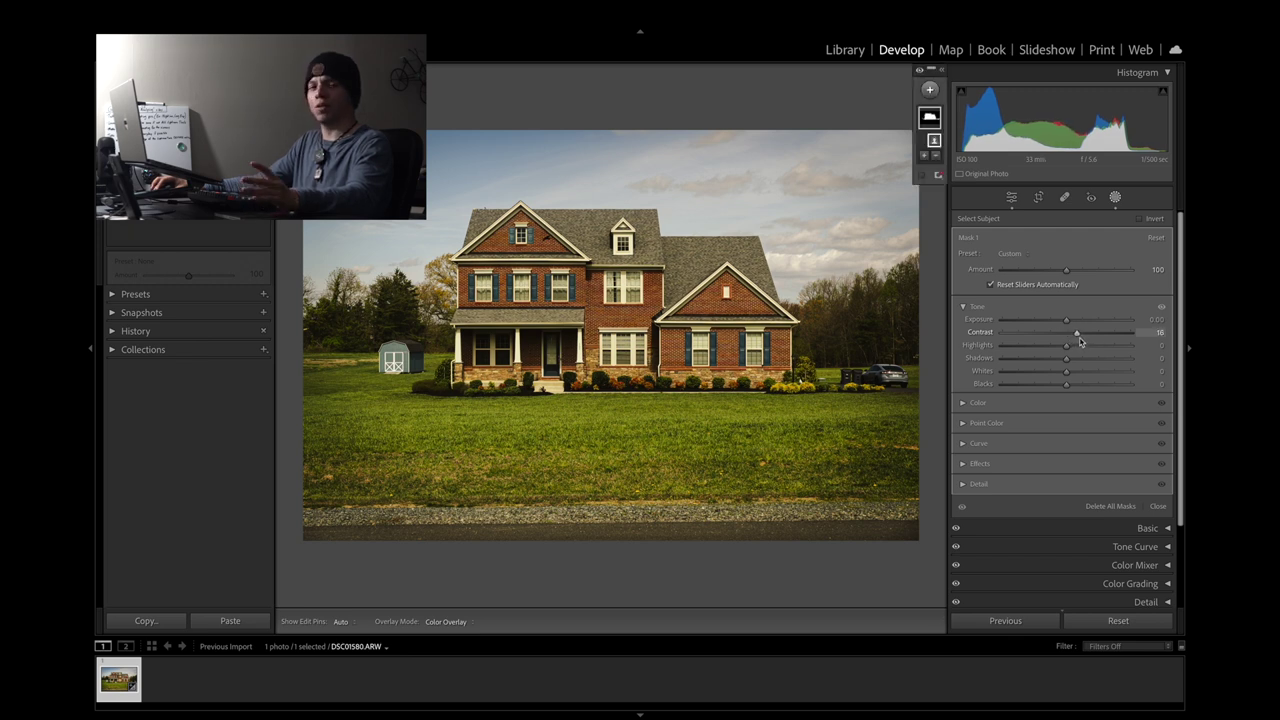
left_click_drag(1080, 341, 1081, 343)
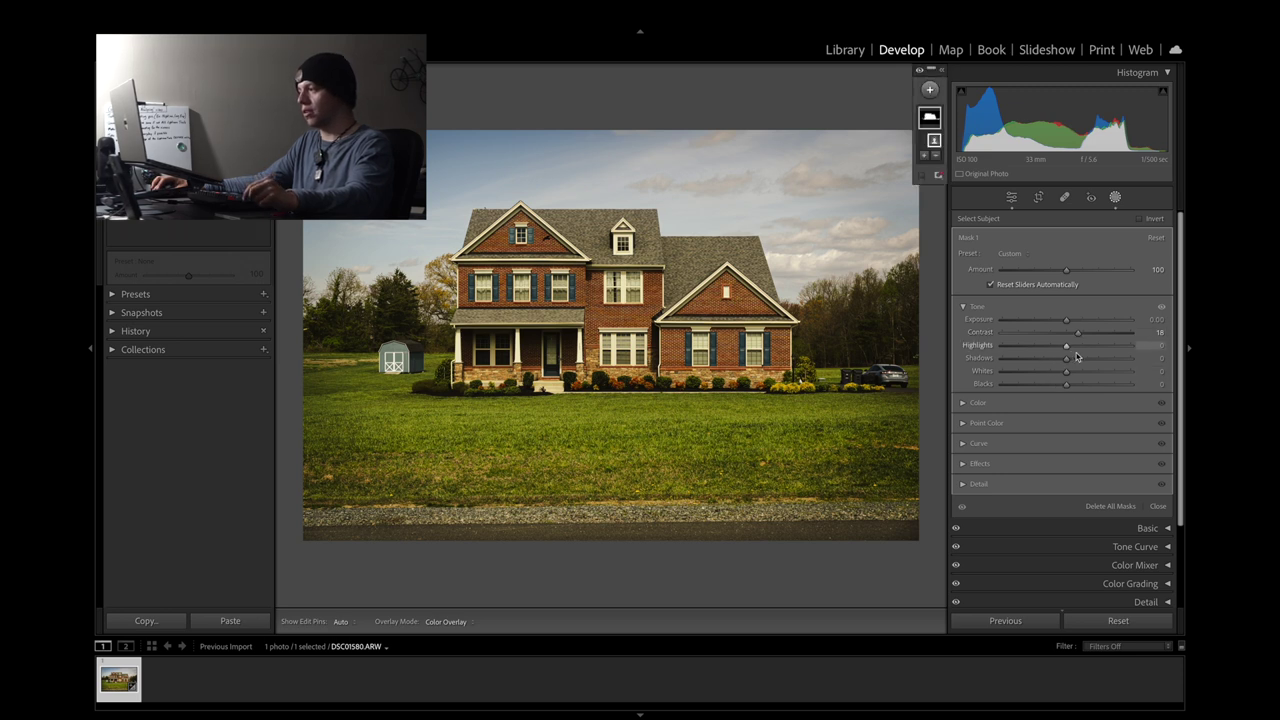
mouse_move(1069, 351)
left_mouse_down()
mouse_move(1086, 349)
mouse_move(1054, 349)
mouse_move(1094, 356)
mouse_move(1082, 352)
left_mouse_up()
key("z")
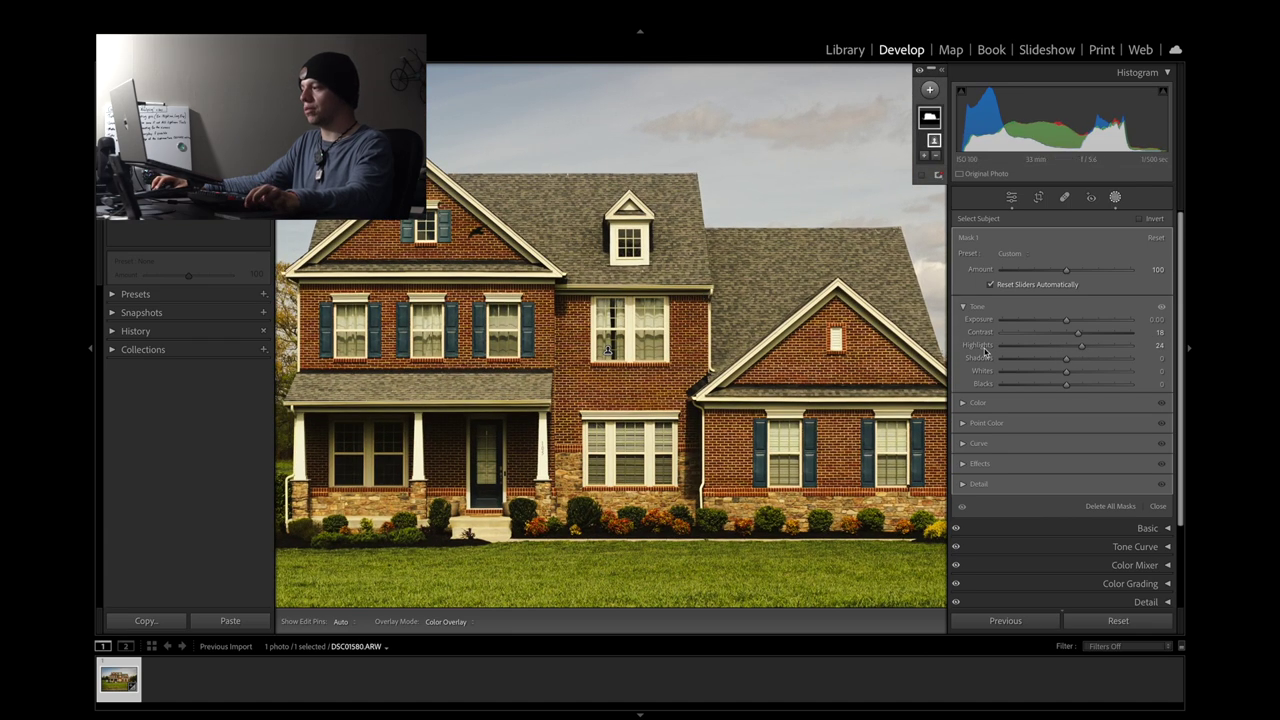
left_click_drag(1081, 349, 1074, 349)
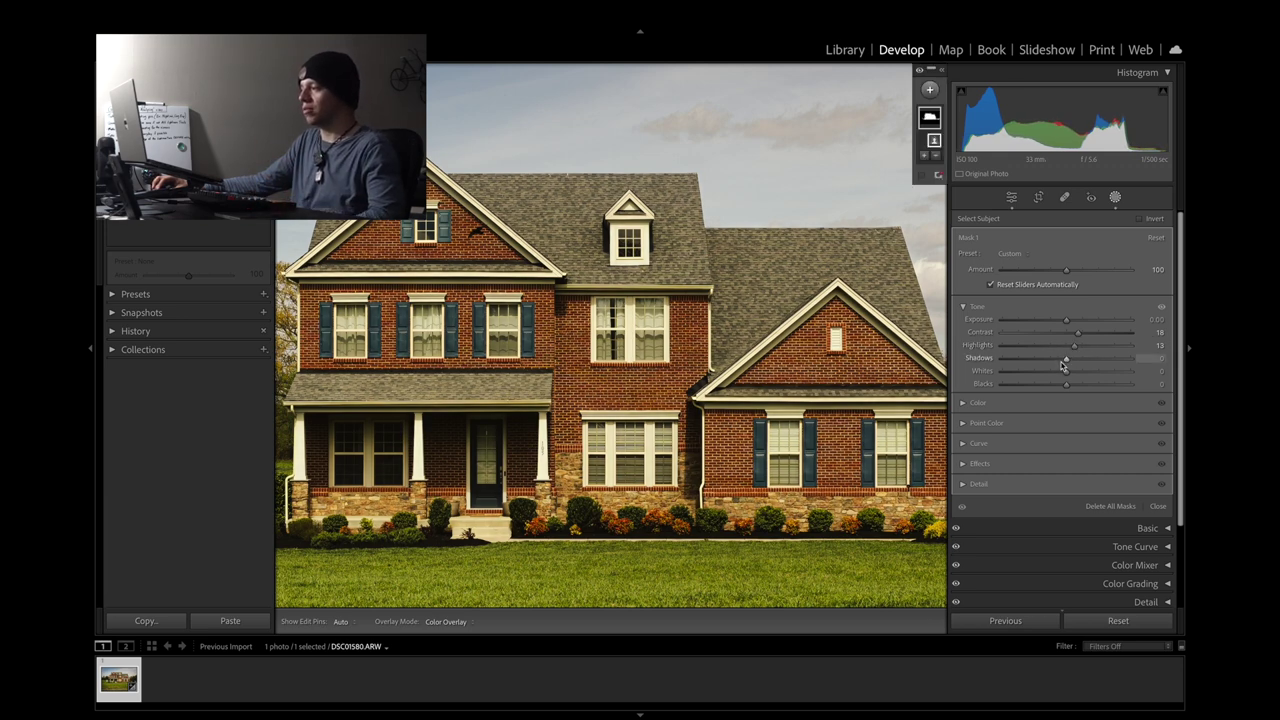
Set the house mask's whites to 2 and blacks to 20, trying blacks at 12 and 36 first
mouse_move(1065, 376)
left_mouse_down()
mouse_move(1052, 374)
mouse_move(1102, 376)
mouse_move(1068, 379)
left_mouse_up()
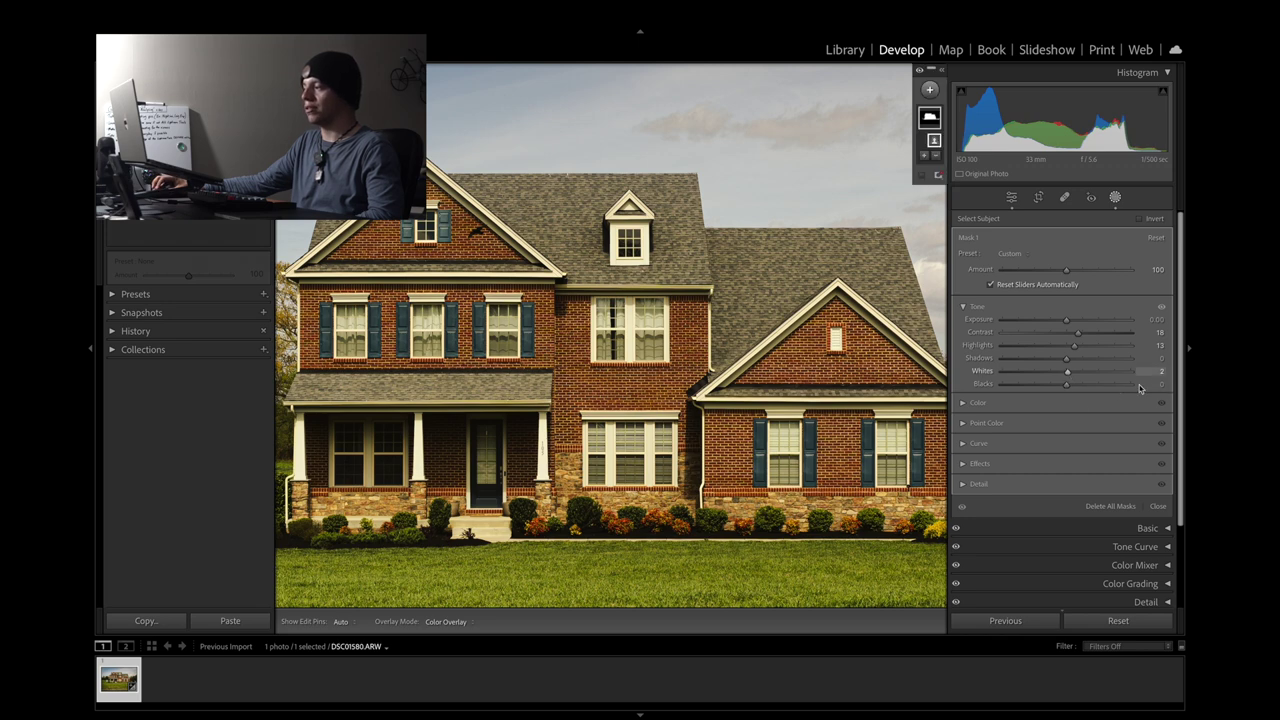
left_click_drag(1068, 394, 1073, 390)
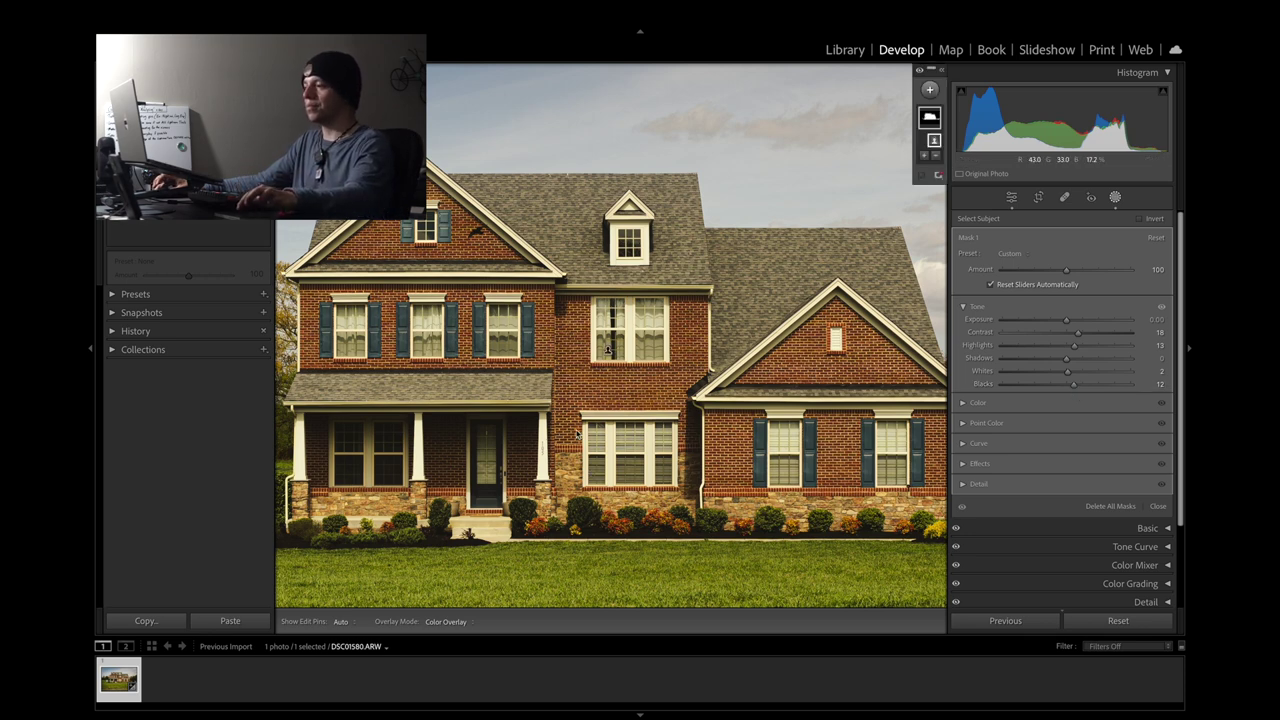
left_click(577, 433)
left_click_drag(1068, 393, 1090, 383)
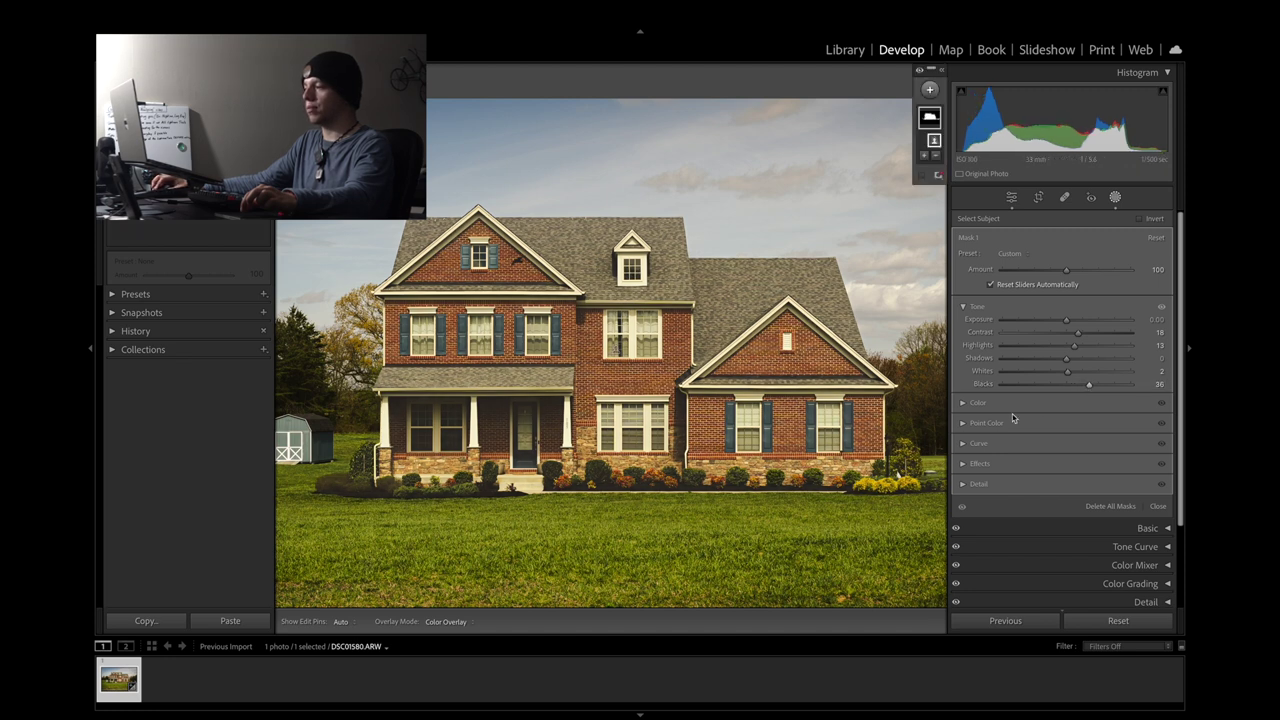
left_click_drag(1088, 386, 1078, 391)
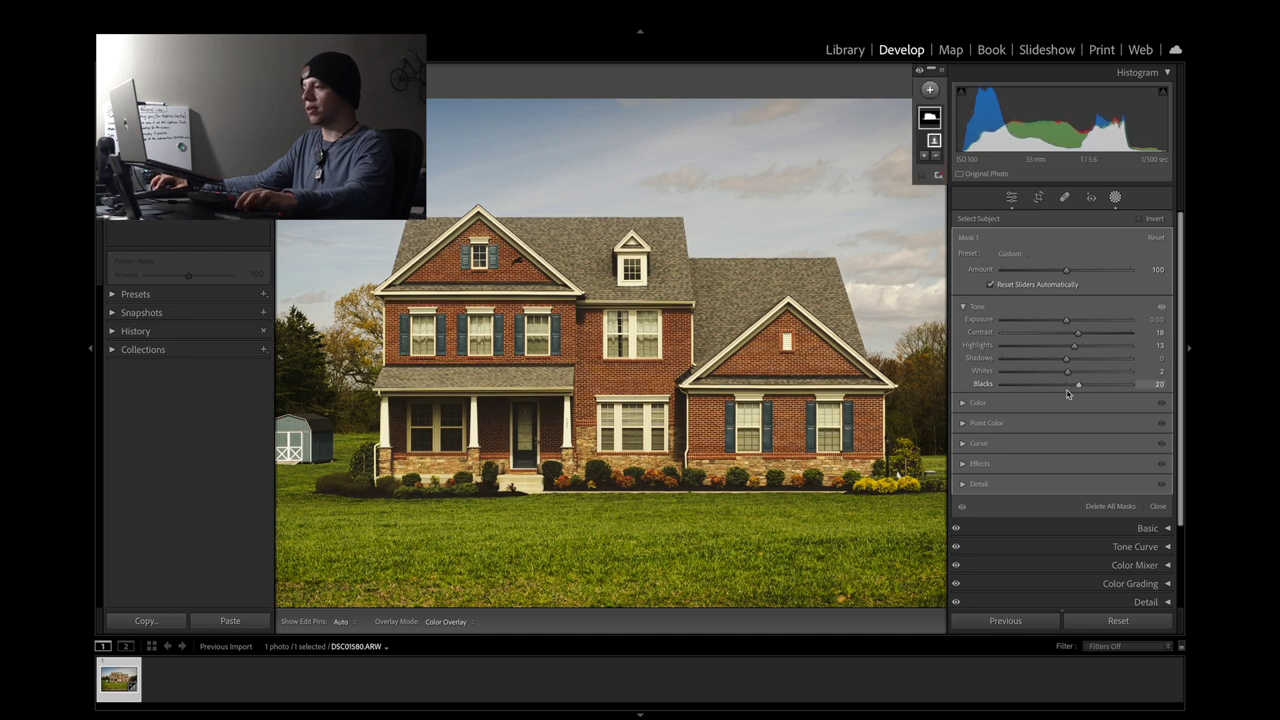
Compare the whole photo with the house mask's tone adjustments switched on and off
left_click(640, 385)
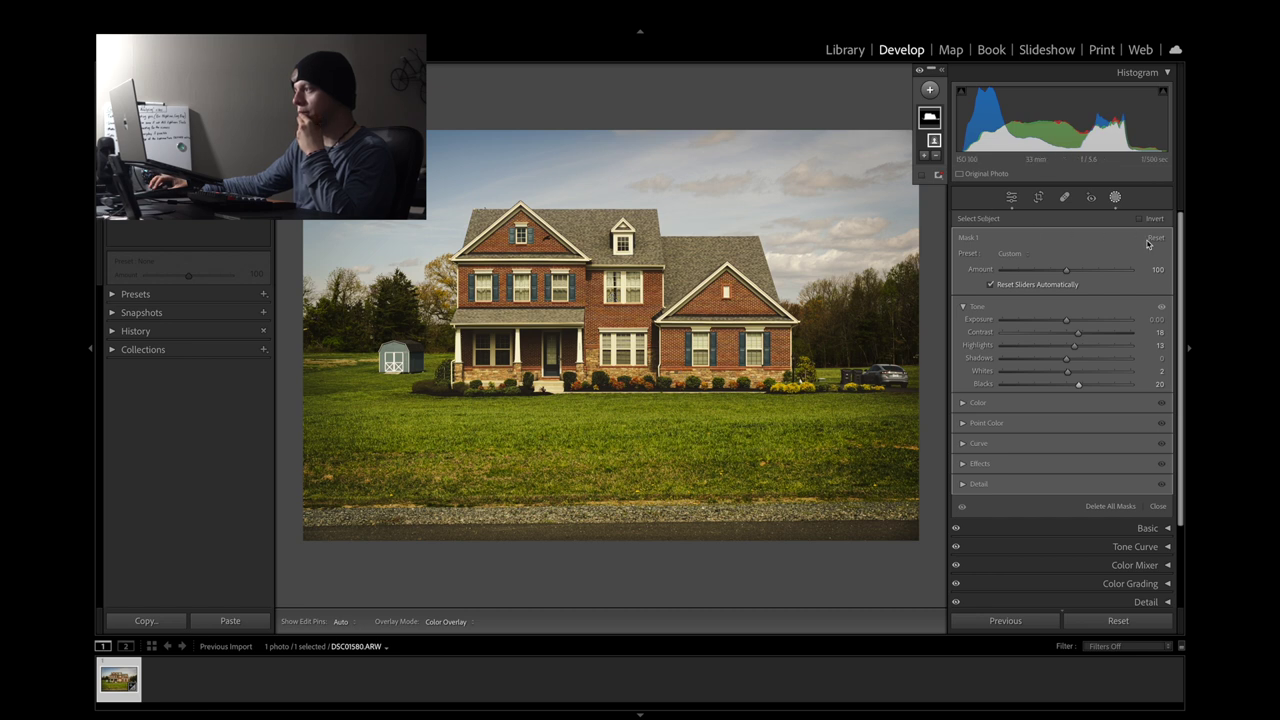
left_click(1162, 307)
left_click(1162, 307)
left_click(1162, 307)
left_click(1162, 307)
left_click(1162, 307)
left_click(1162, 307)
left_click(1162, 307)
left_click(1162, 307)
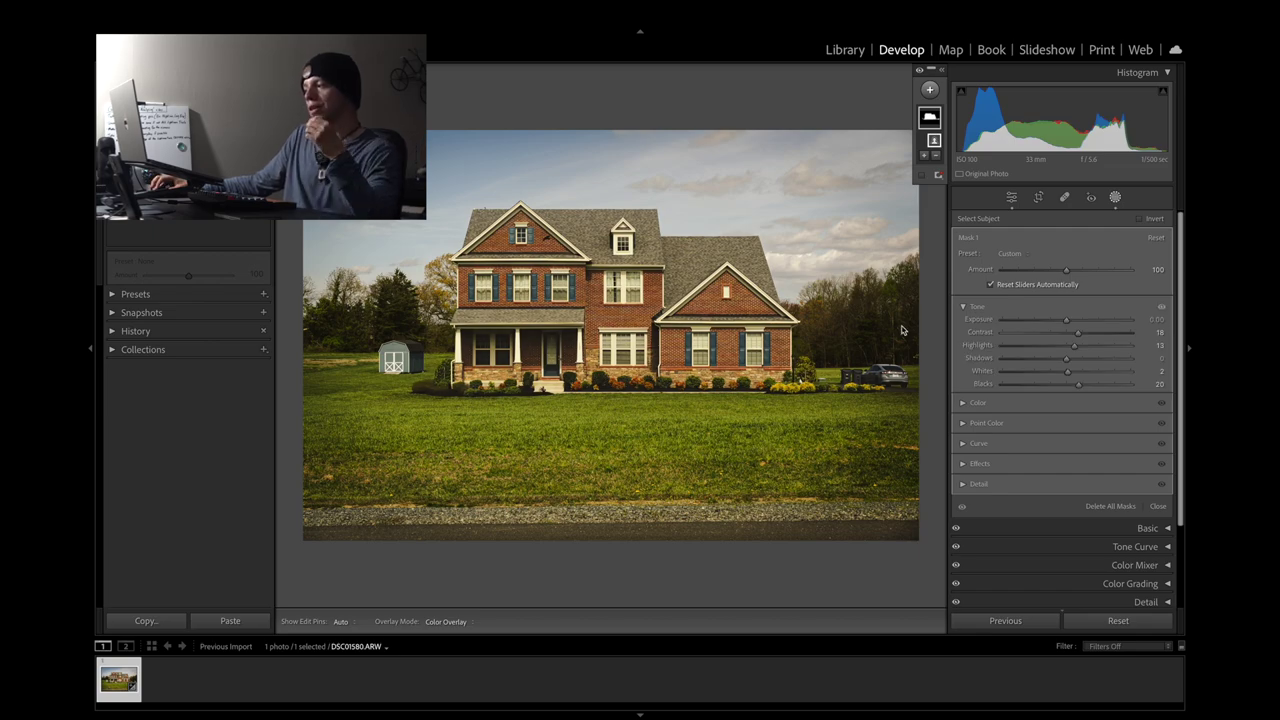
left_click_drag(611, 295, 820, 470)
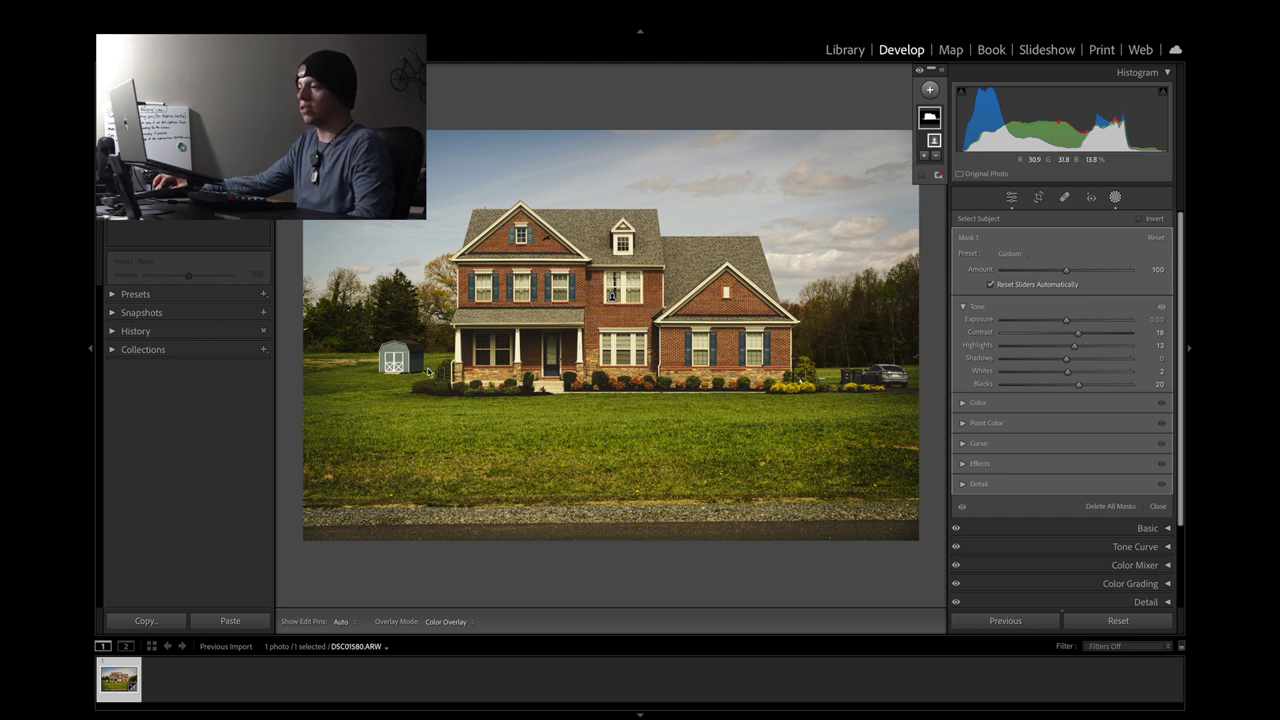
Add a sky mask and warm its temperature to 21, trying 29 first
left_click(929, 89)
left_click(975, 133)
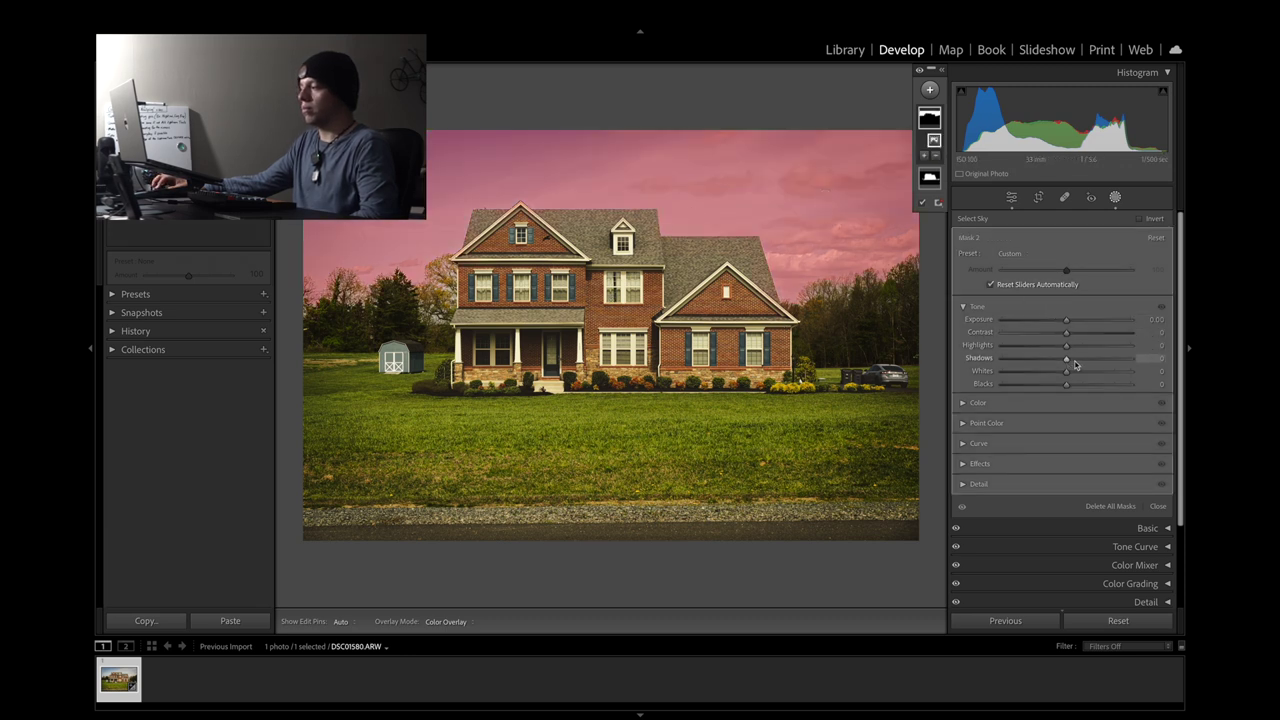
left_click(1047, 405)
left_click_drag(1064, 421, 1080, 420)
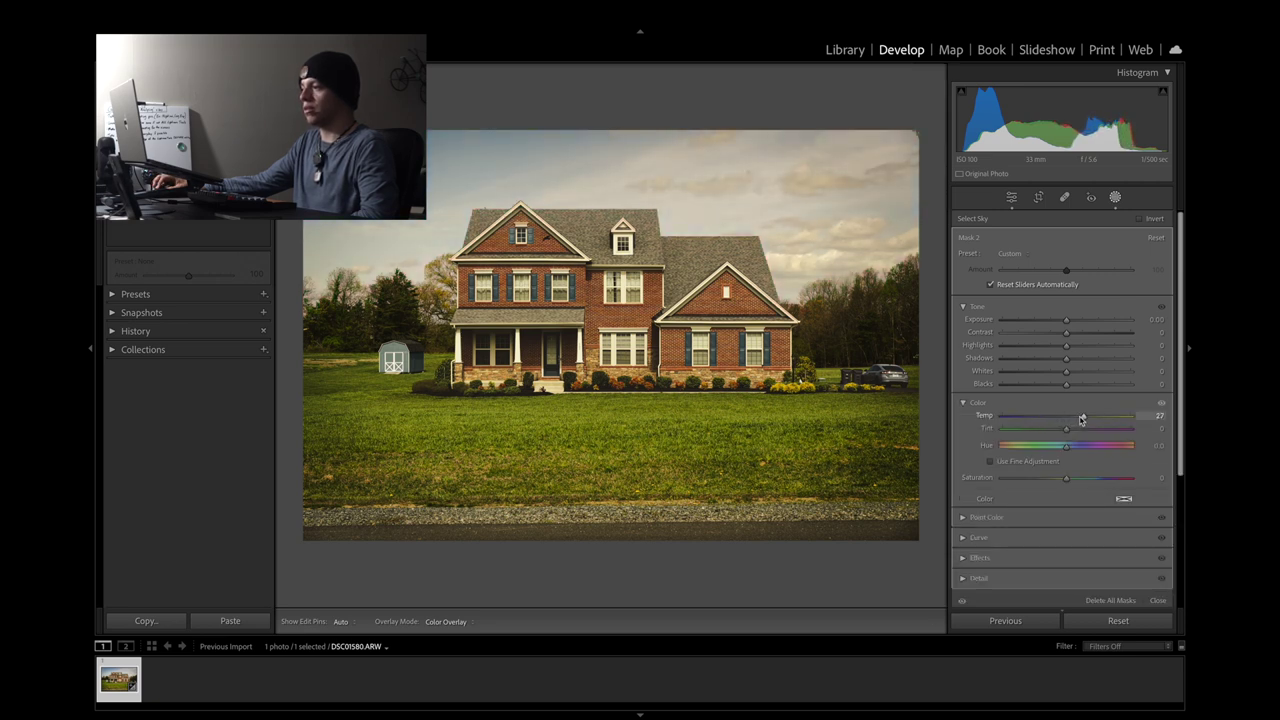
mouse_move(1082, 417)
left_mouse_down()
mouse_move(1044, 417)
mouse_move(1083, 419)
left_mouse_up()
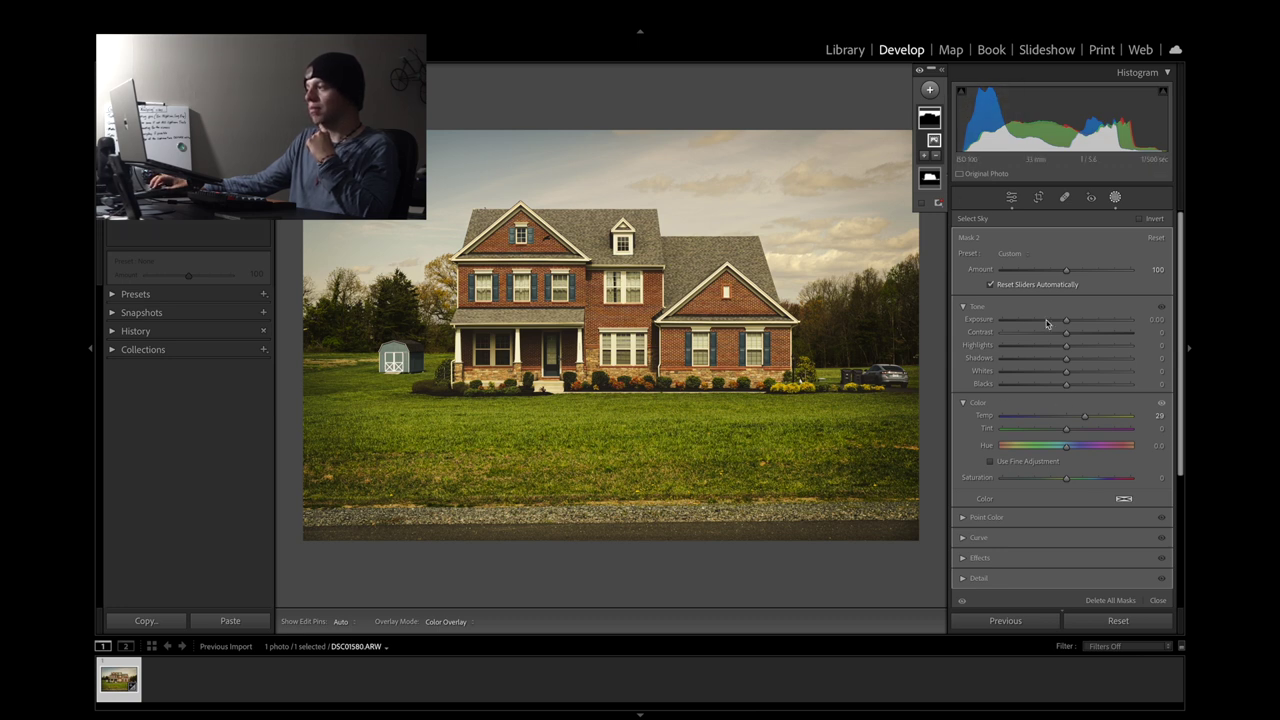
left_click(1083, 419)
left_click_drag(1082, 420, 1079, 420)
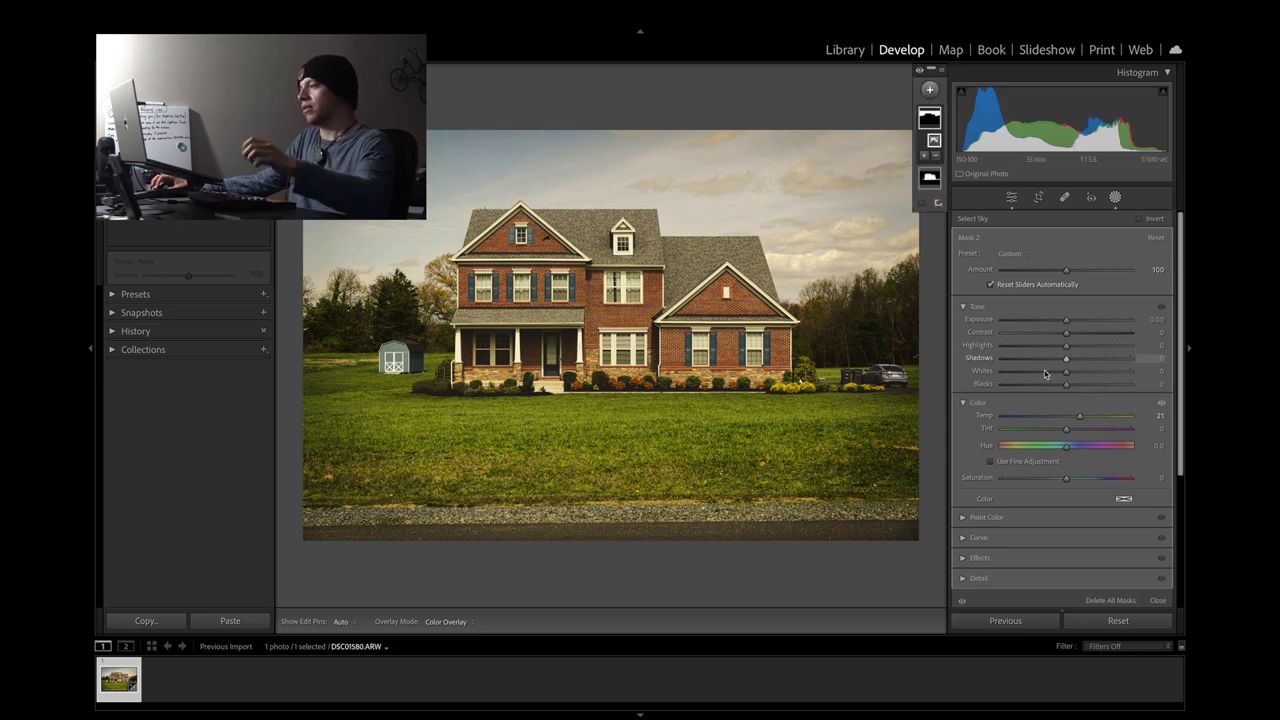
Try pulling the sky mask's blue curve down from input 188 to output 180 and undo it
scroll(1026, 463, "down", 2)
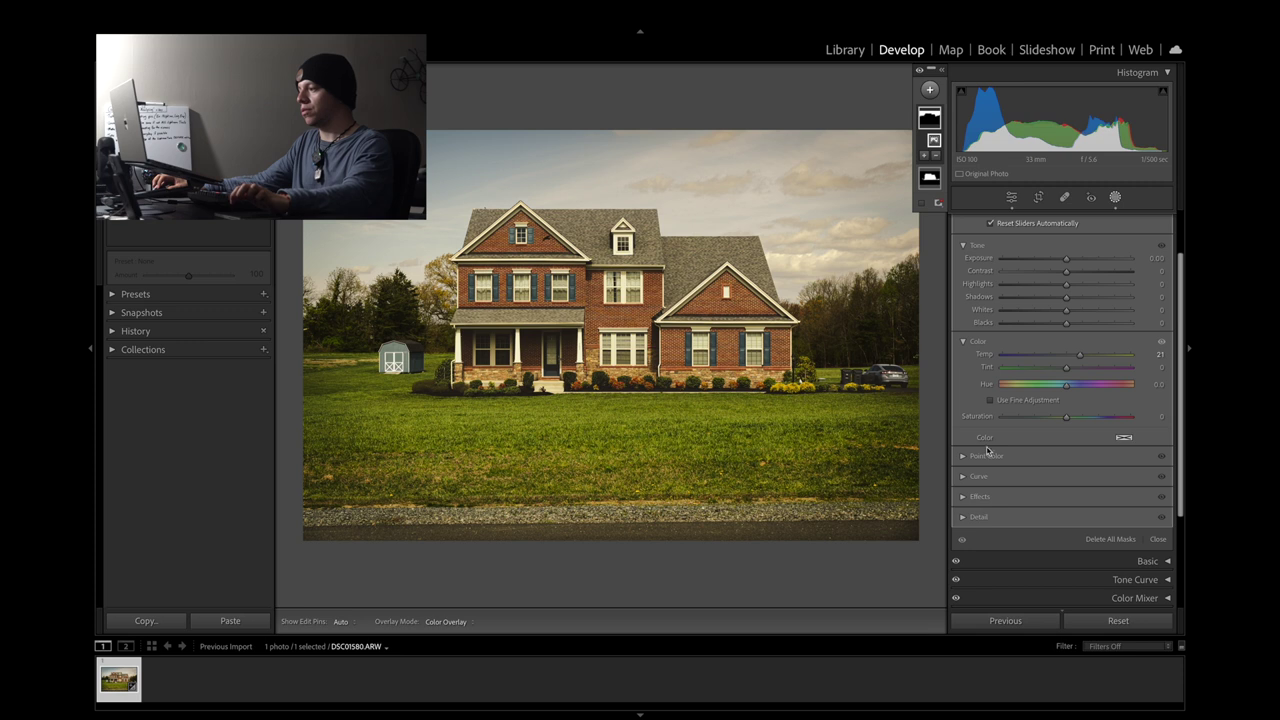
left_click(986, 460)
left_click(984, 460)
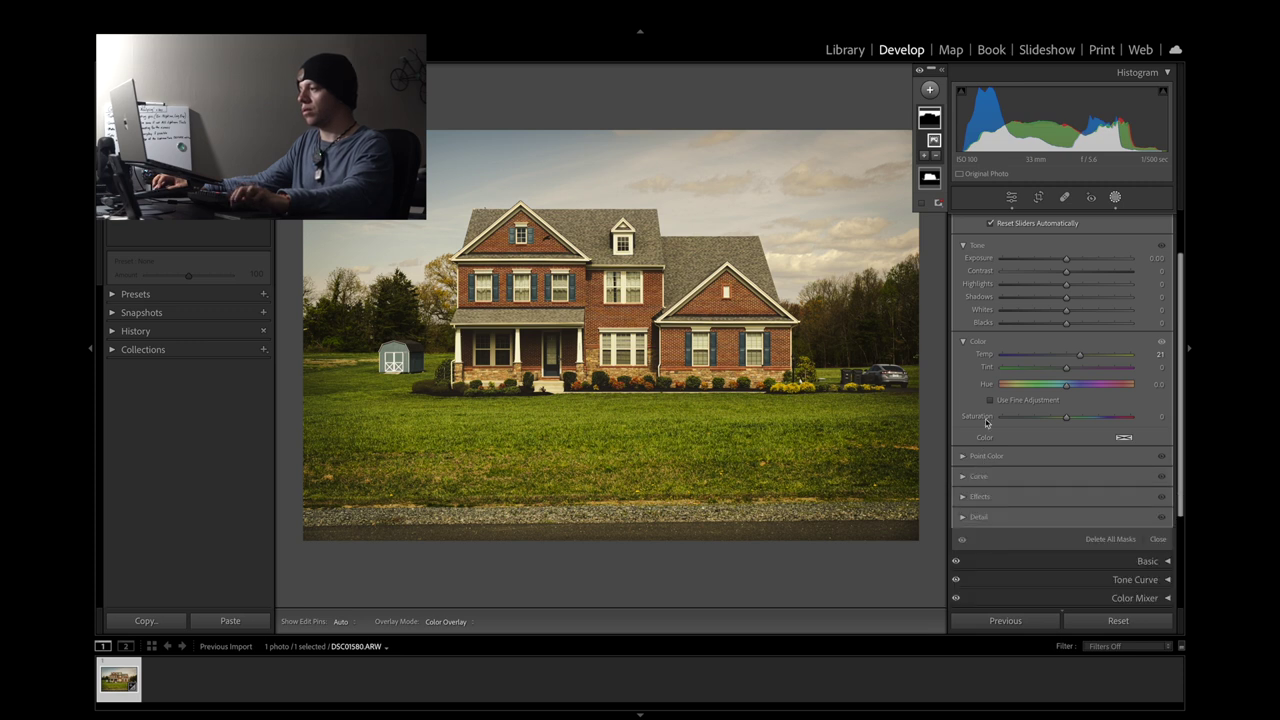
left_click(978, 478)
scroll(1060, 460, "down", 2)
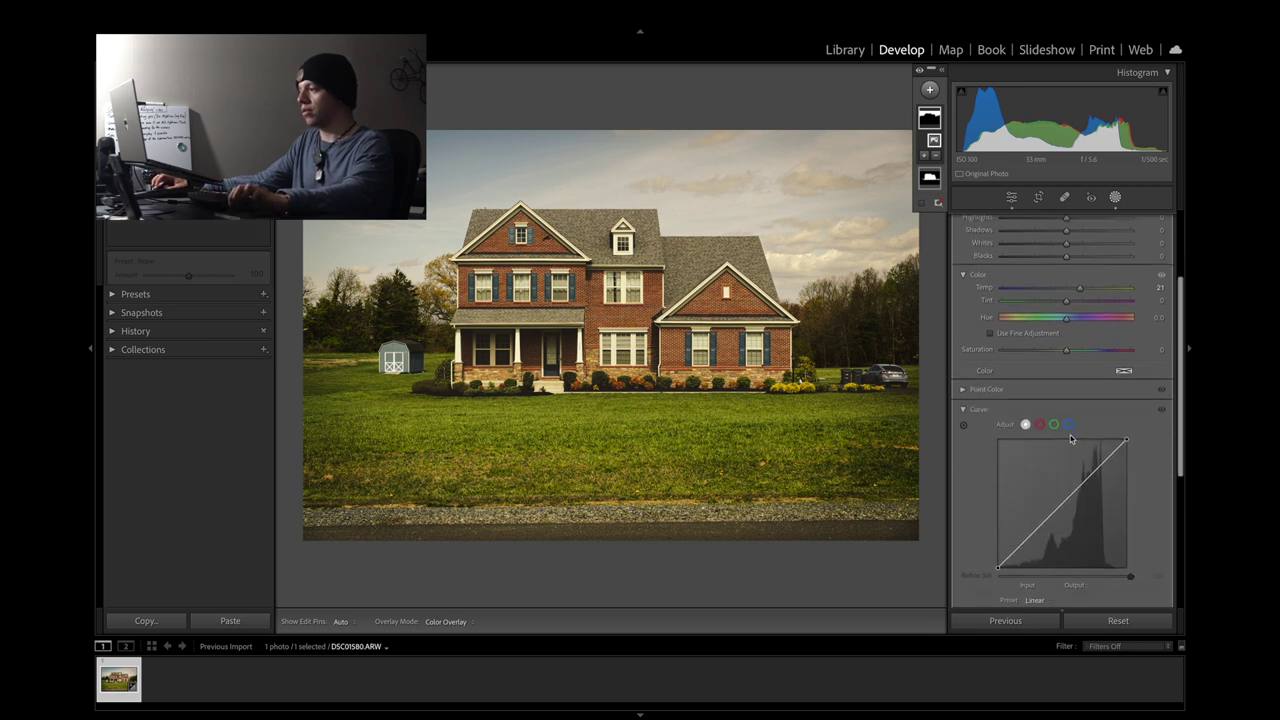
left_click(1068, 425)
left_click_drag(1090, 476, 1094, 480)
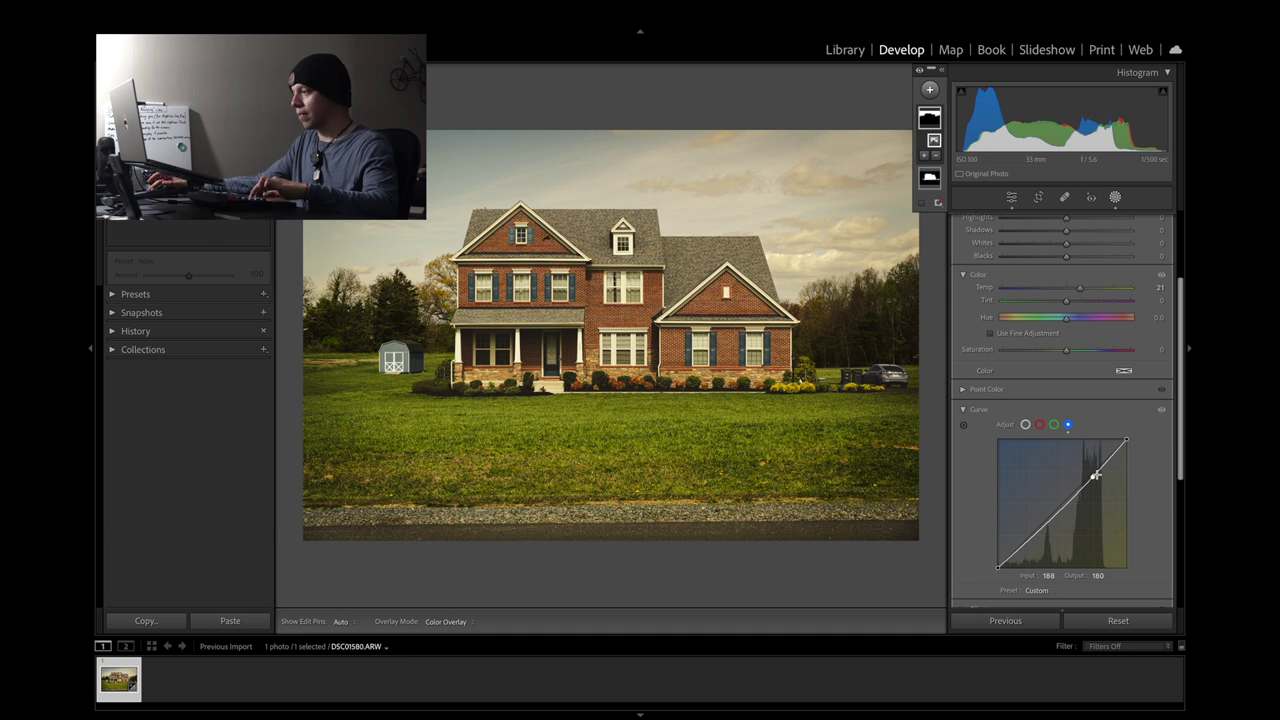
key("ctrl+z")
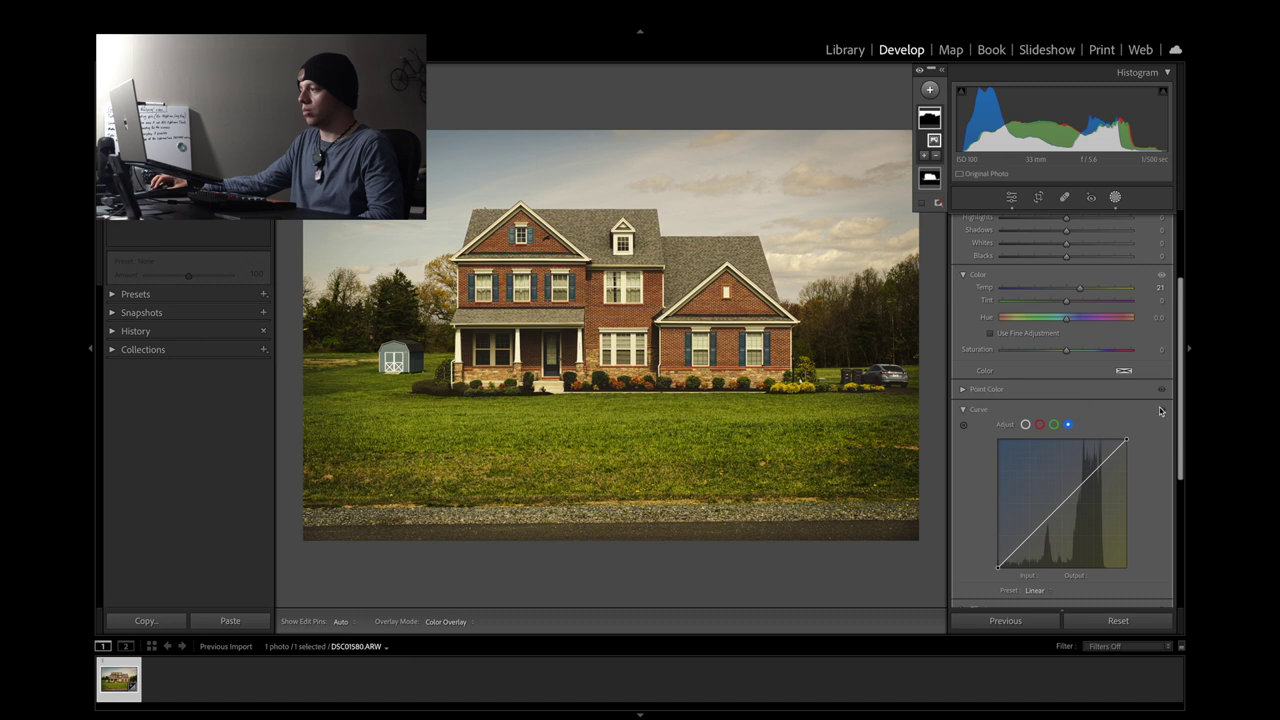
left_click(986, 413)
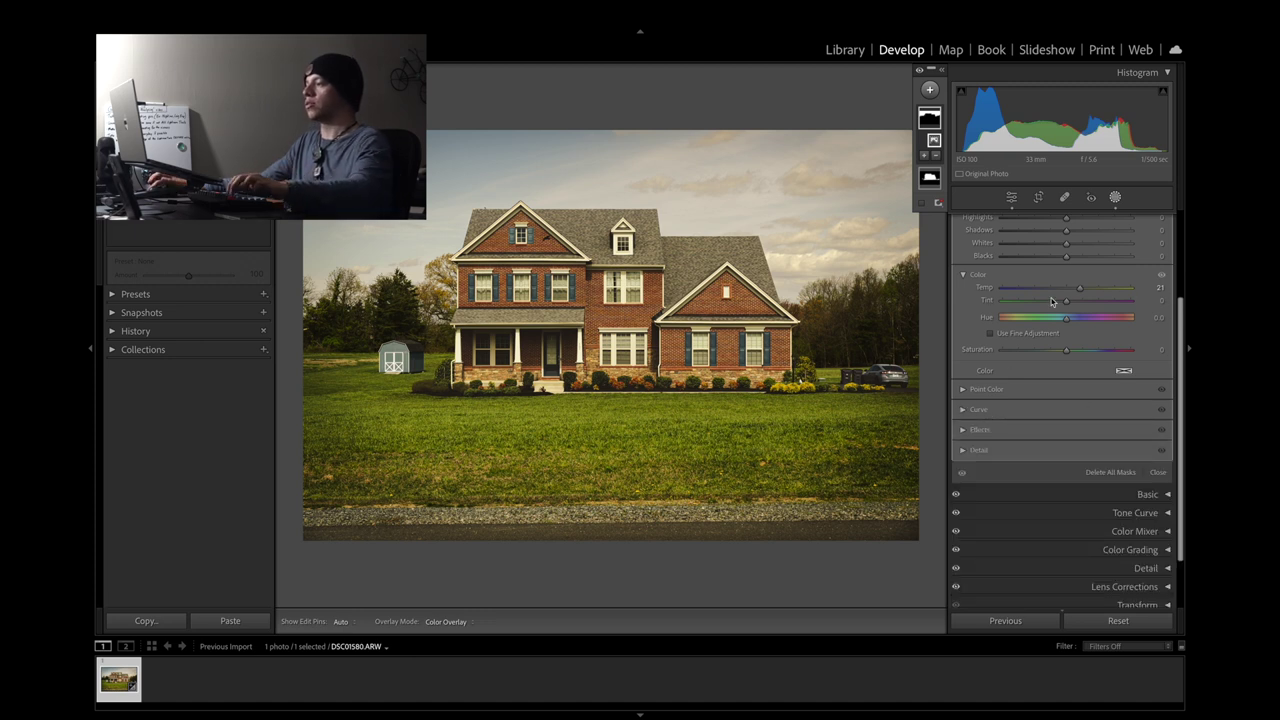
Set the sky mask's temperature to 19, trying a cooler value first
scroll(1060, 400, "up", 2)
left_click_drag(1082, 371, 1076, 377)
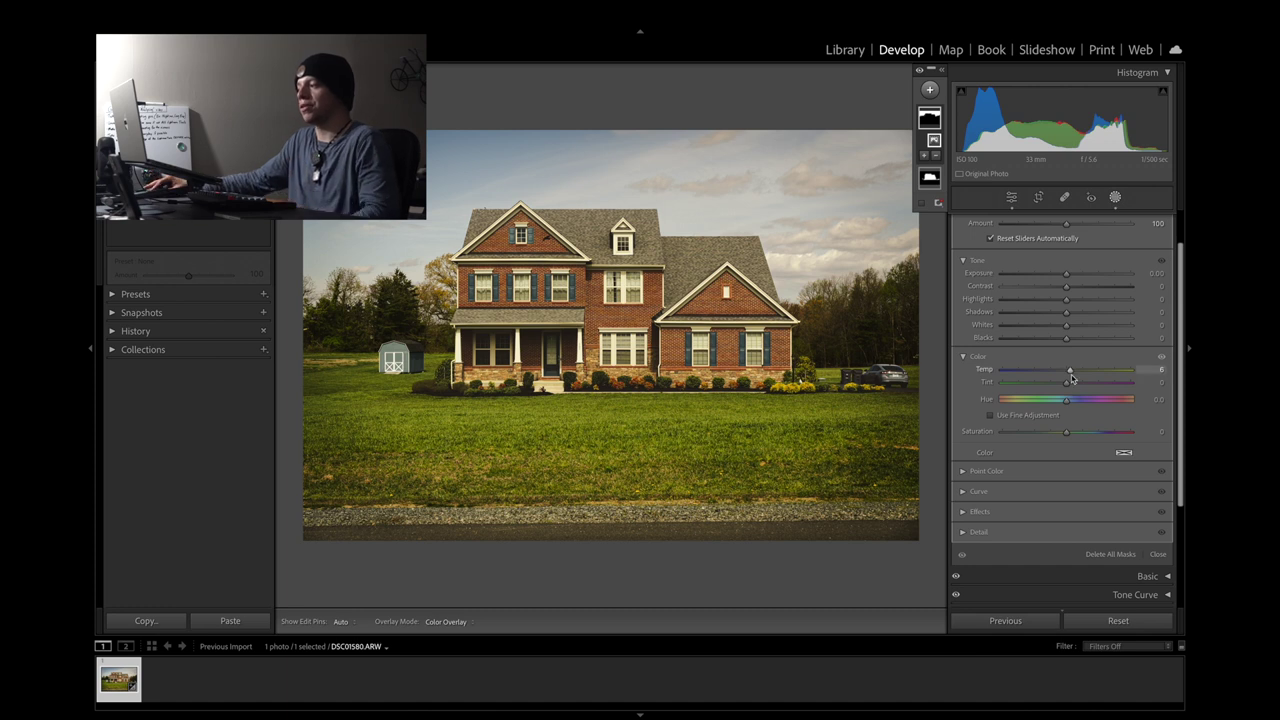
left_click_drag(1072, 374, 1080, 370)
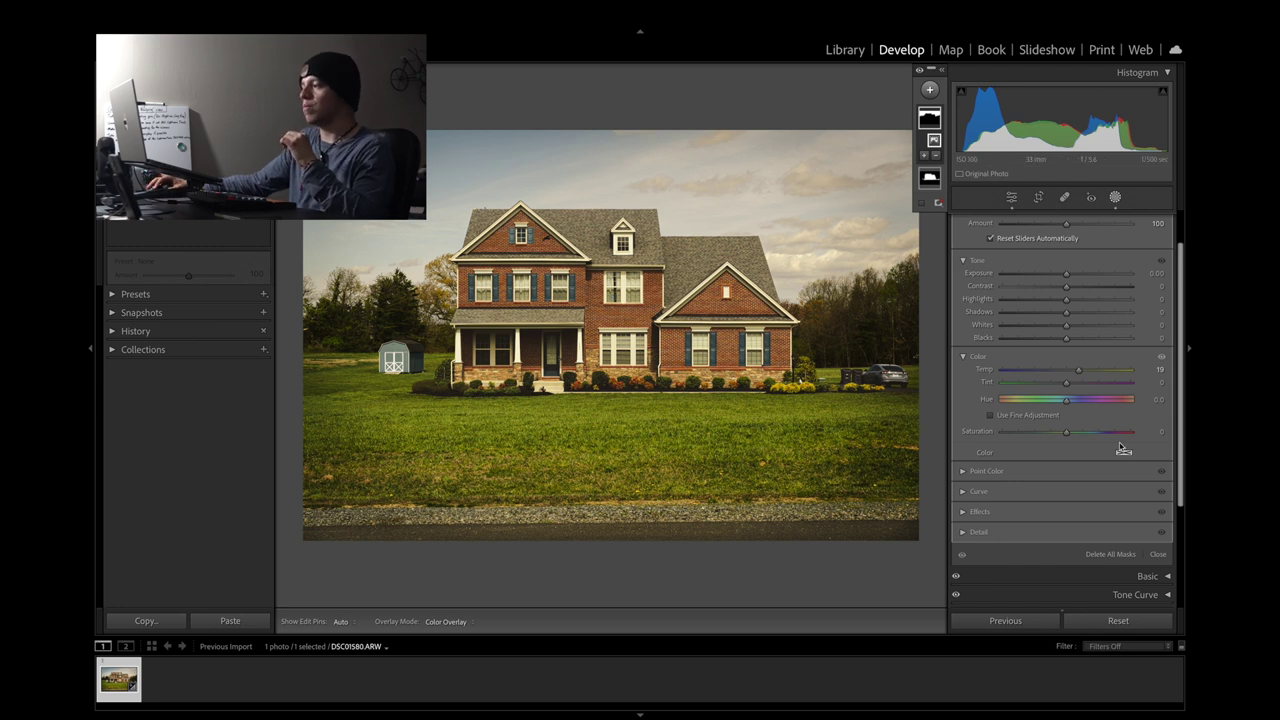
Try a slightly lower saturation on the sky mask and reset it to 0, and try a hue shift and undo it
mouse_move(1067, 437)
left_mouse_down()
mouse_move(1090, 436)
mouse_move(1065, 443)
left_mouse_up()
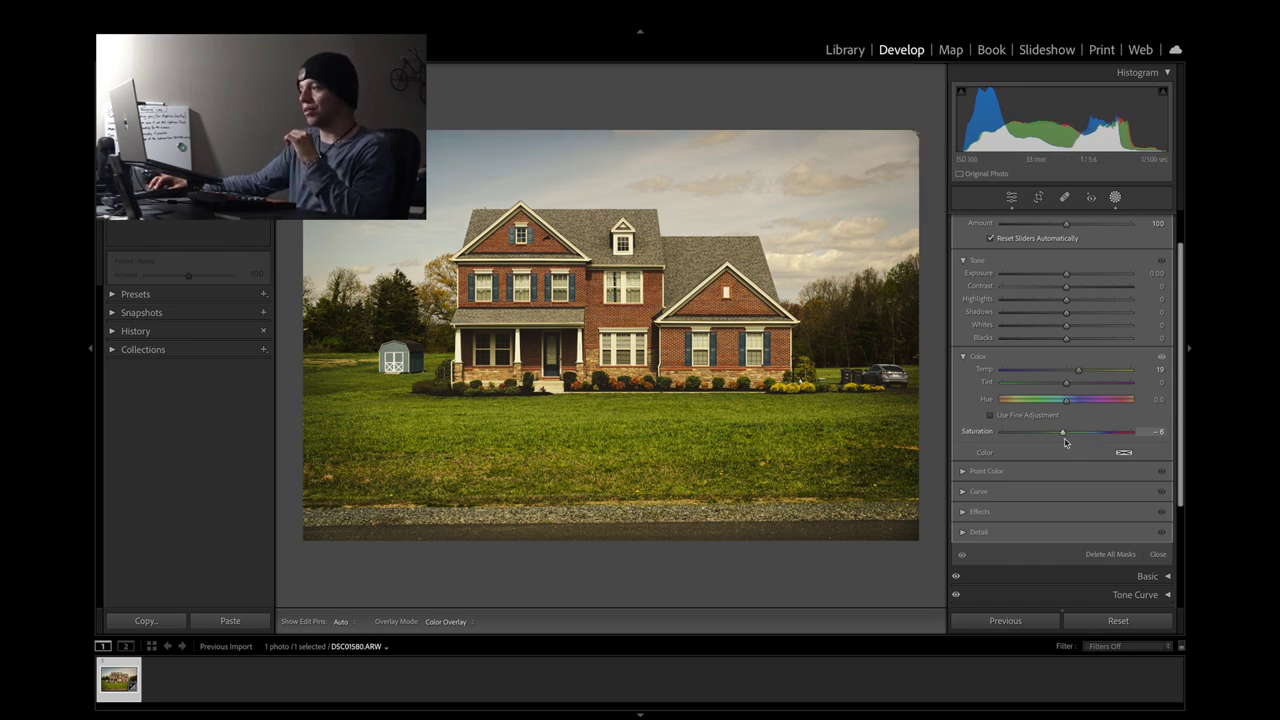
left_click(1150, 431)
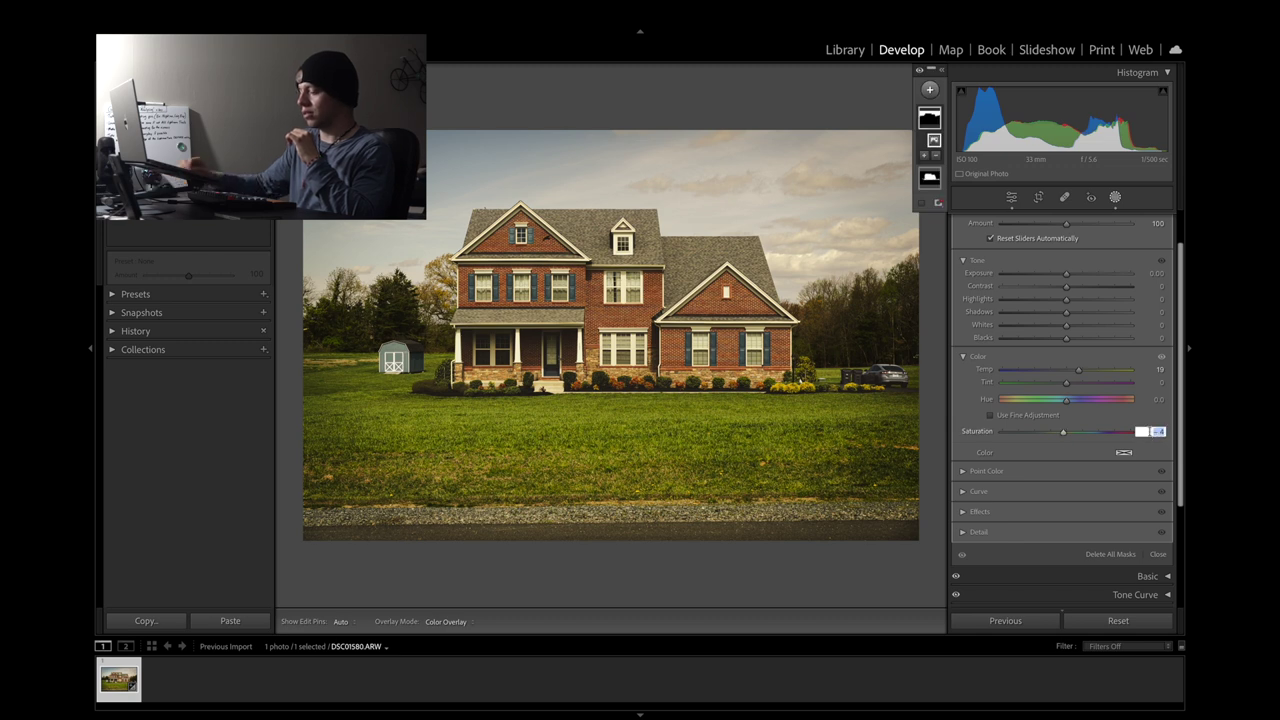
type("0")
key("Return")
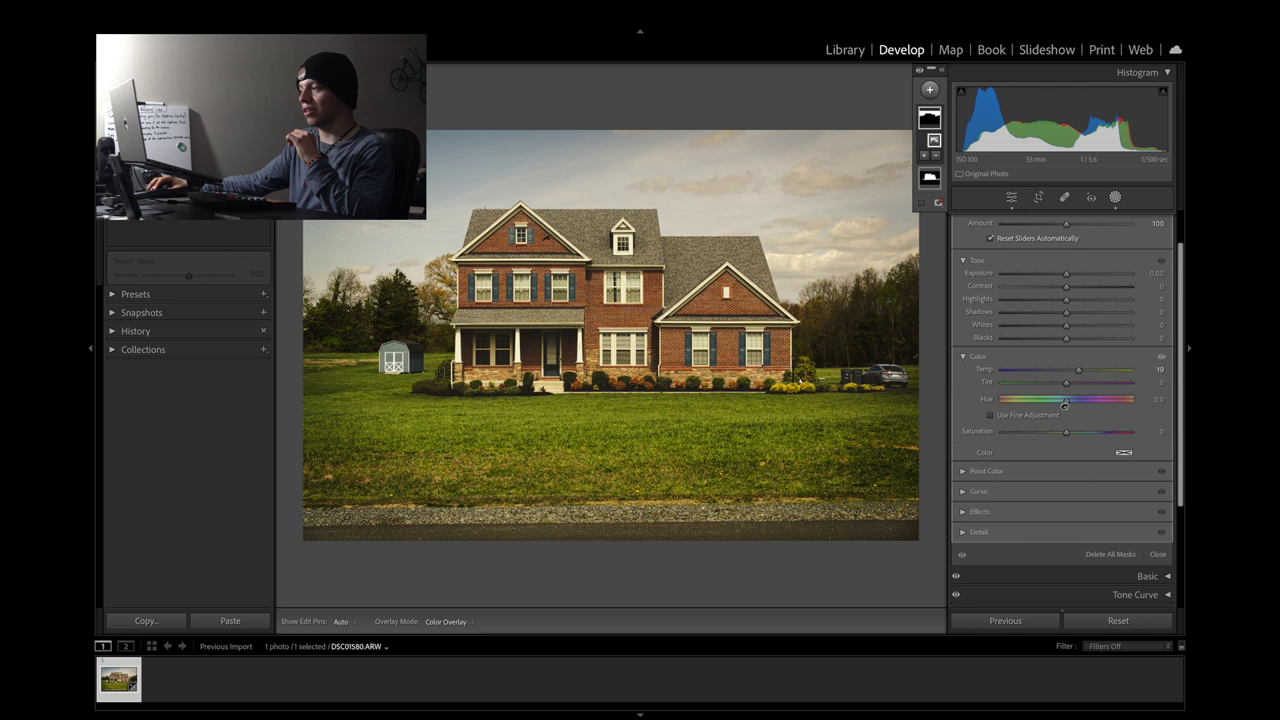
left_click_drag(1066, 407, 1144, 405)
key("ctrl+z")
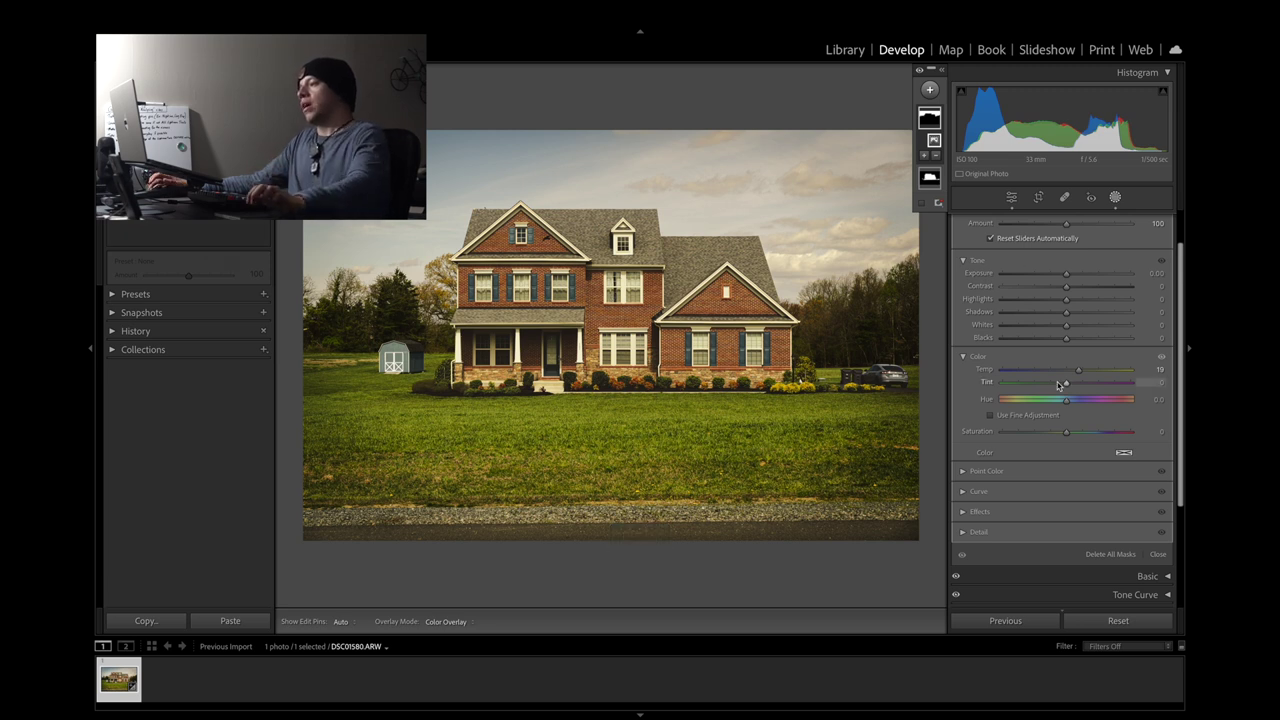
Try a contrast of 1 on the sky mask and reset it to 0
scroll(1059, 385, "up", 2)
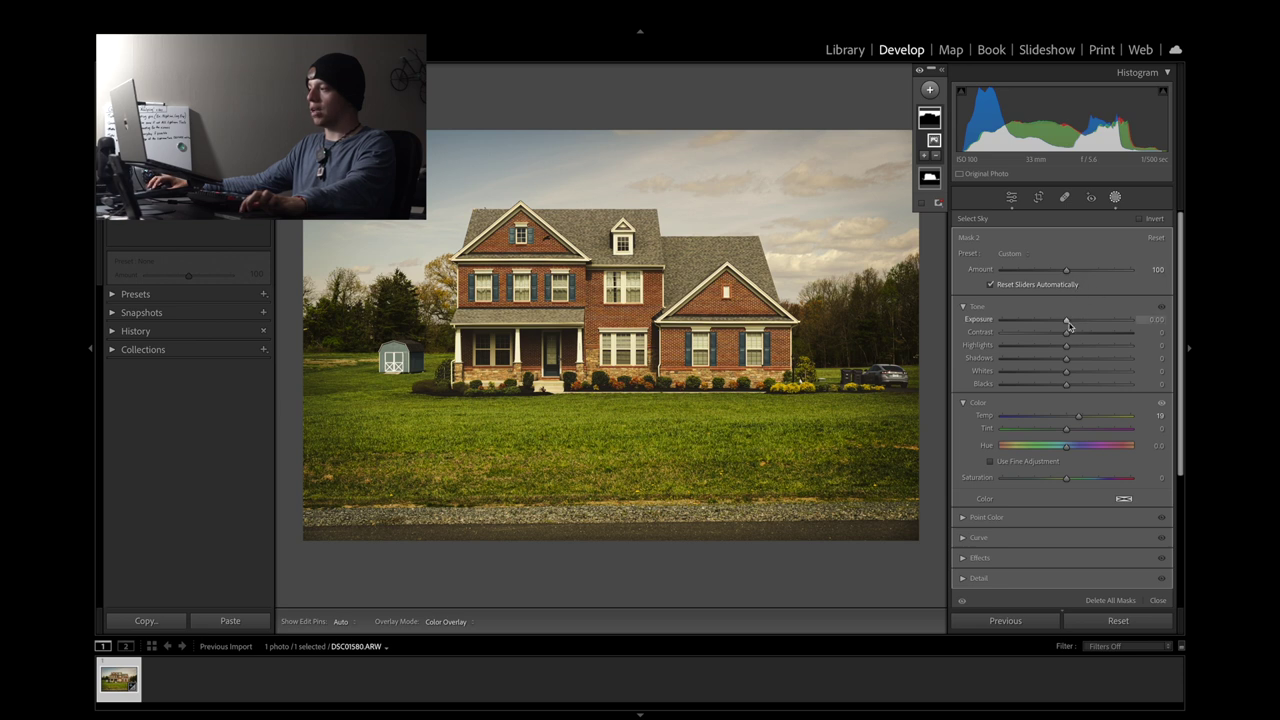
mouse_move(1066, 338)
left_mouse_down()
mouse_move(1090, 332)
mouse_move(1043, 334)
mouse_move(1067, 341)
left_mouse_up()
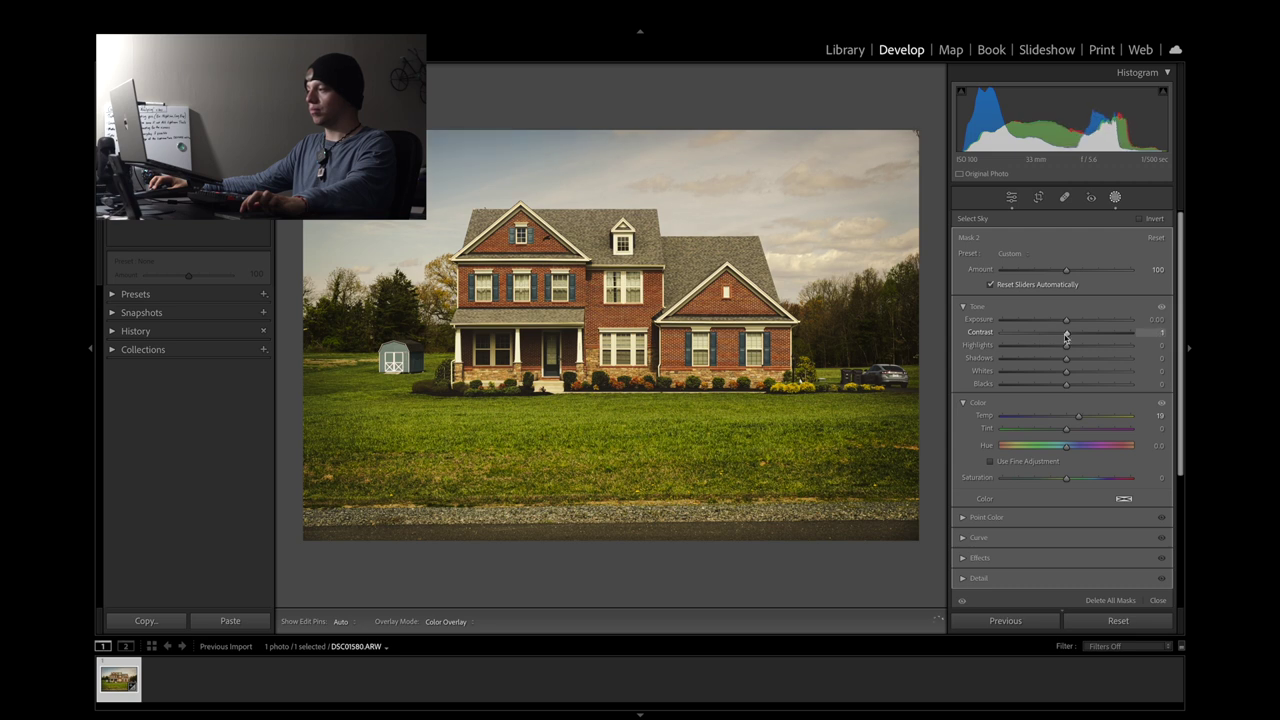
left_click(1157, 334)
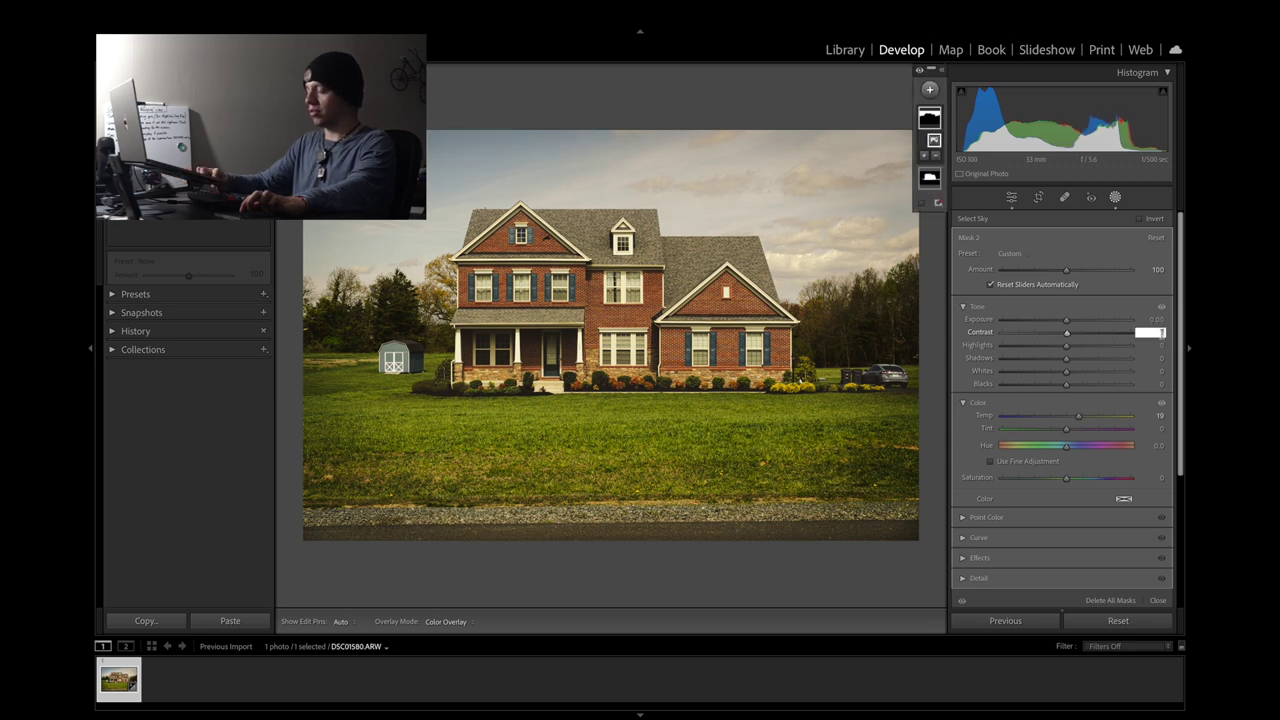
key("Return")
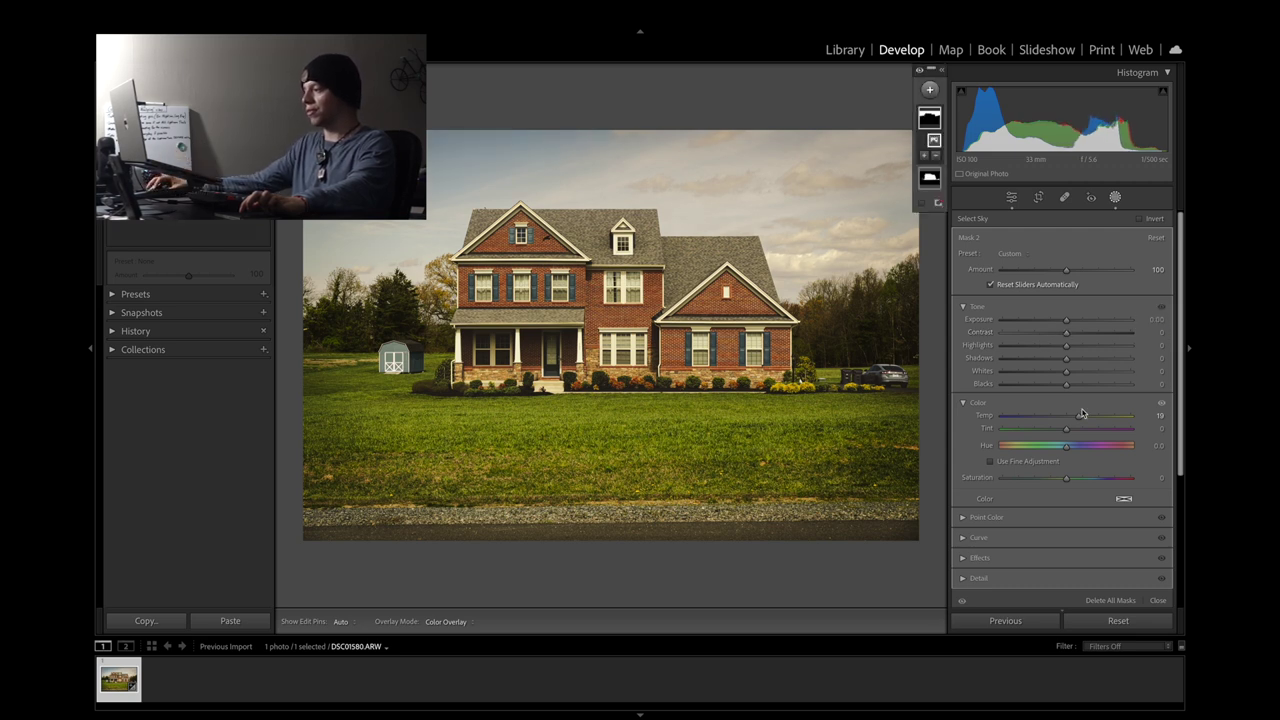
Try a temperature of 49 on the sky mask and undo it
left_click_drag(1079, 418, 1088, 418)
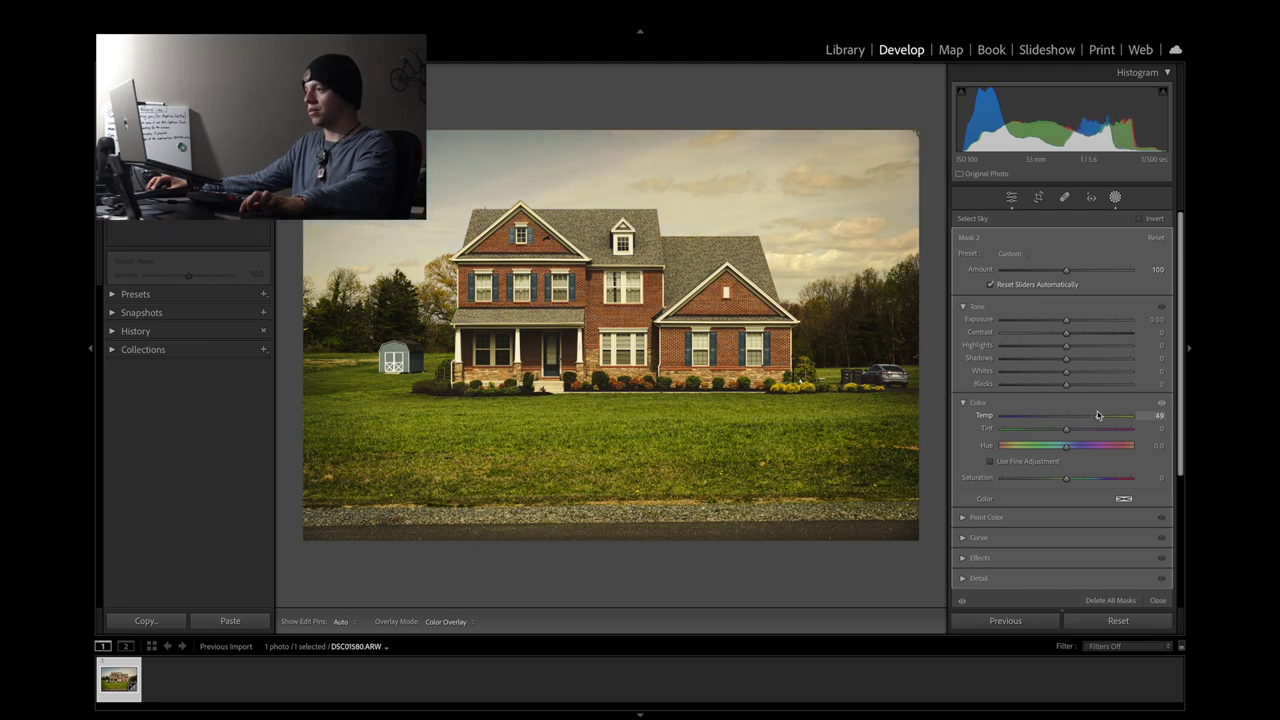
left_click_drag(1093, 418, 1093, 418)
key("super+z")
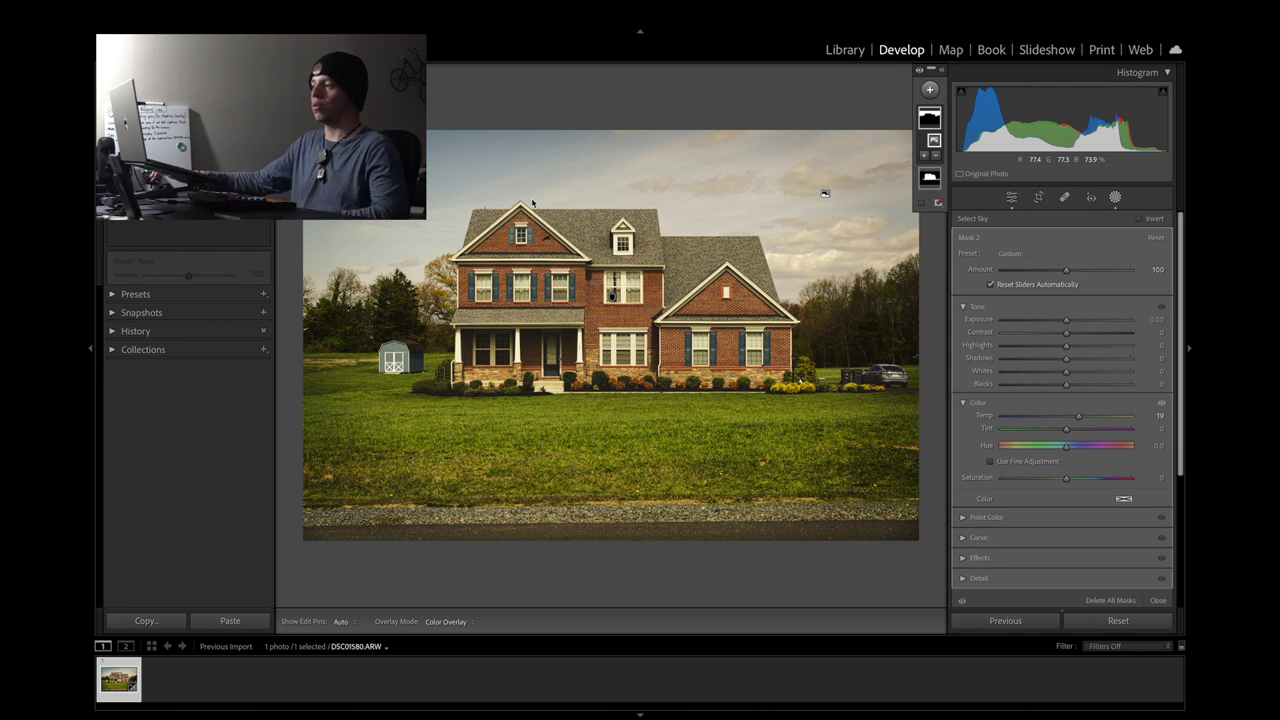
Leave masking and compare the edited photo with the original before version
left_click(1011, 197)
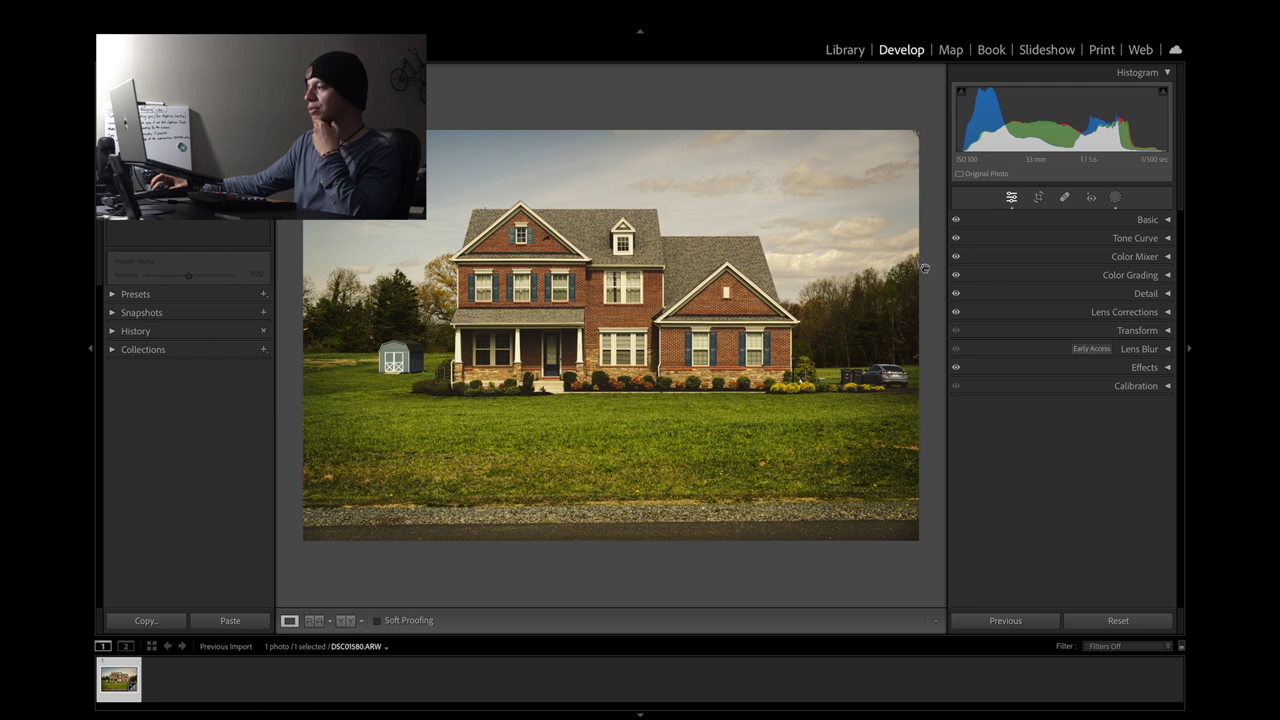
key("backslash")
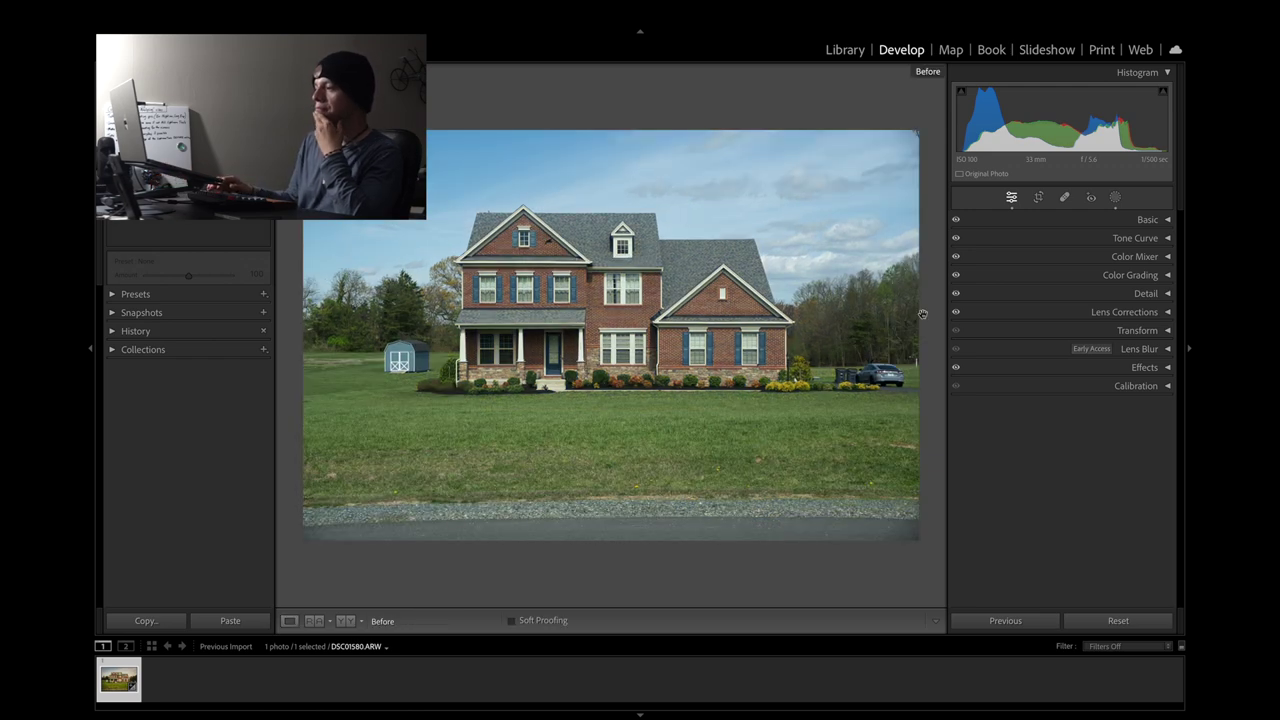
key("backslash")
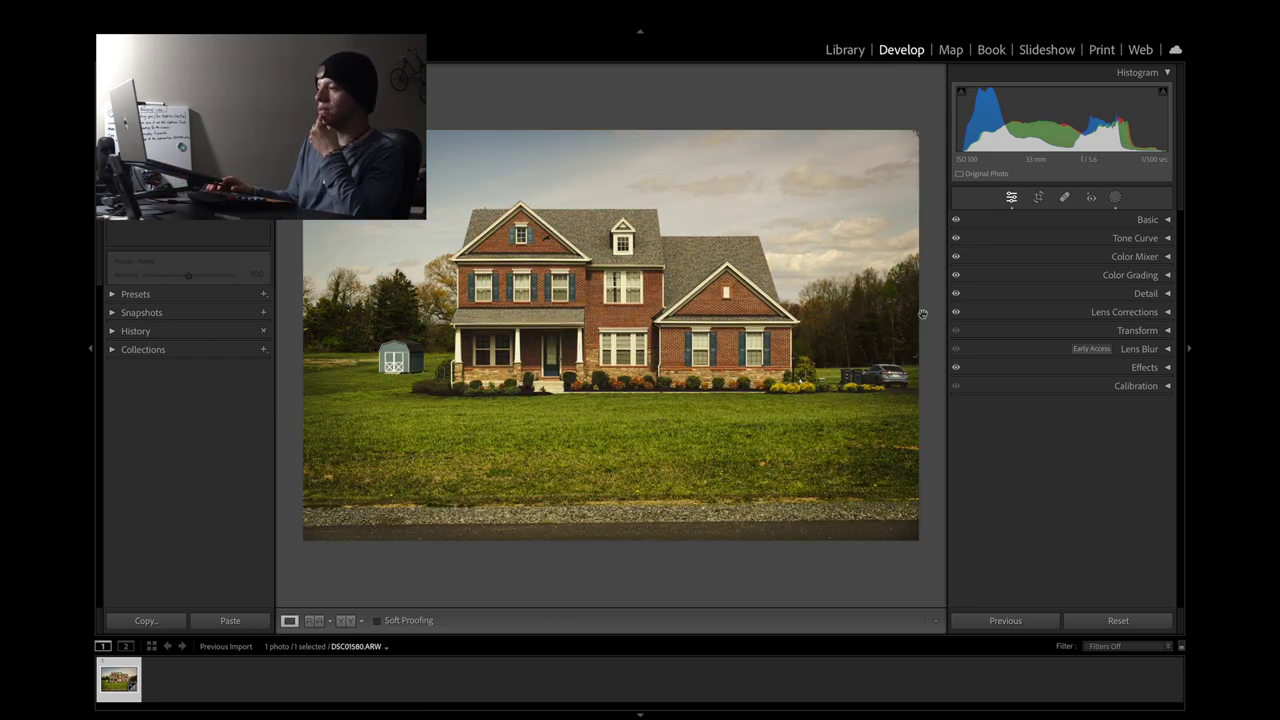
key("backslash")
key("backslash")
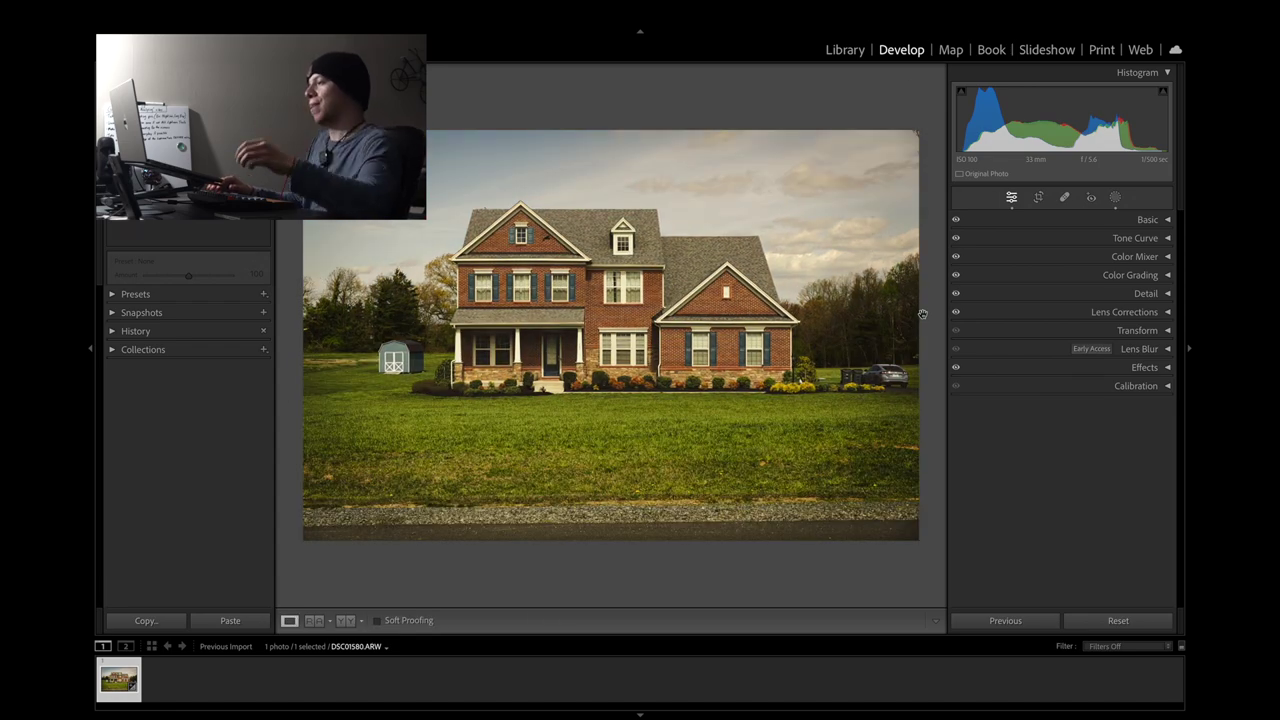
Inspect the house, car, sky and shed up close, and compare the whole photo with its before version again
key("ctrl+equal")
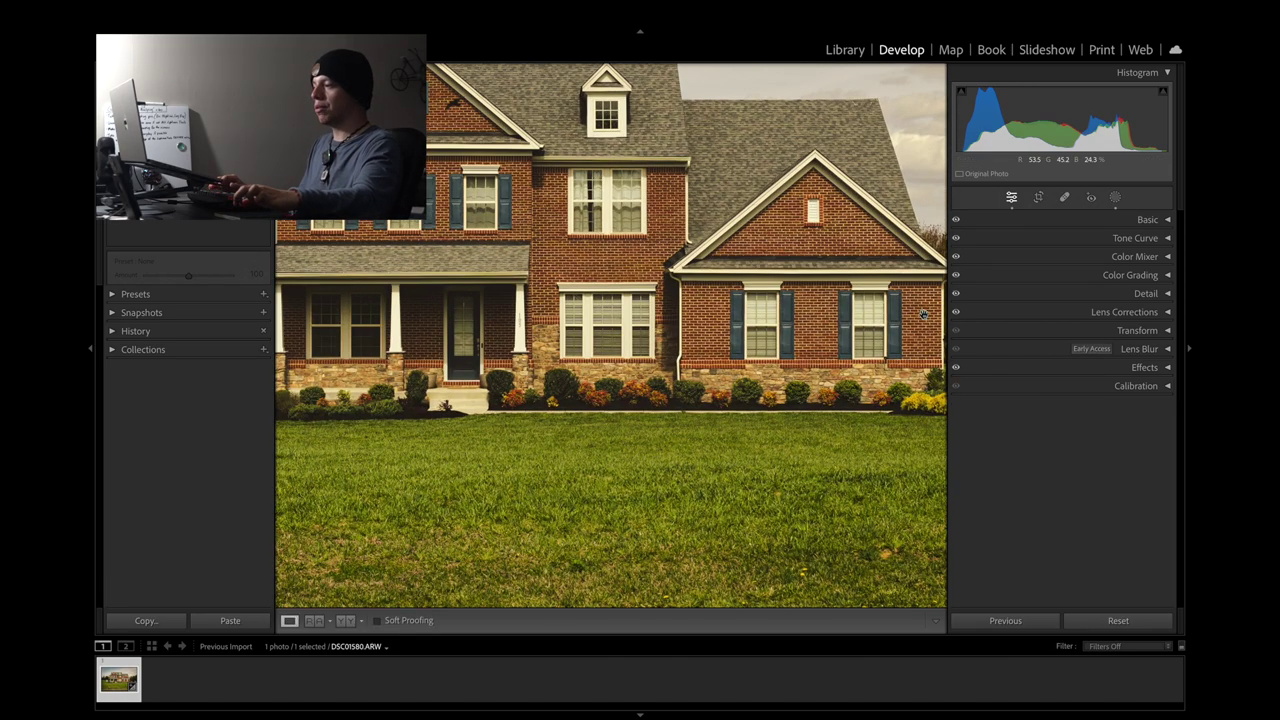
key("ctrl+equal")
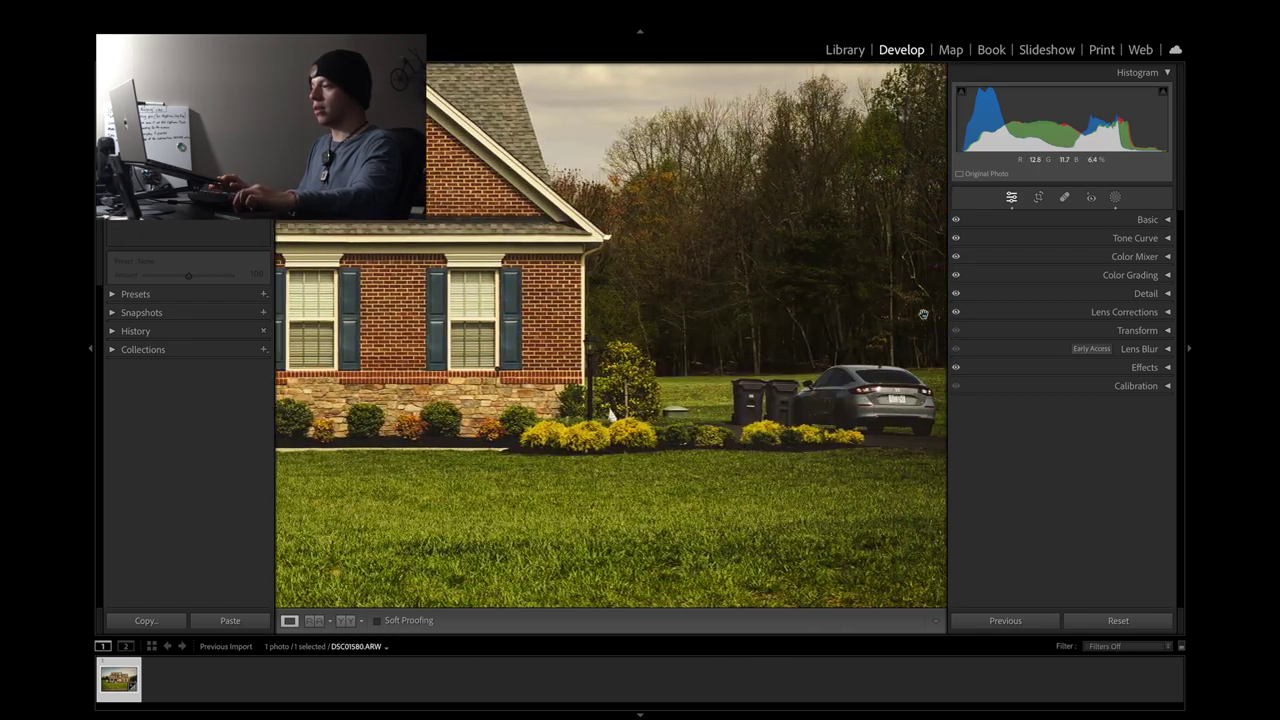
scroll(923, 314, "left", 10)
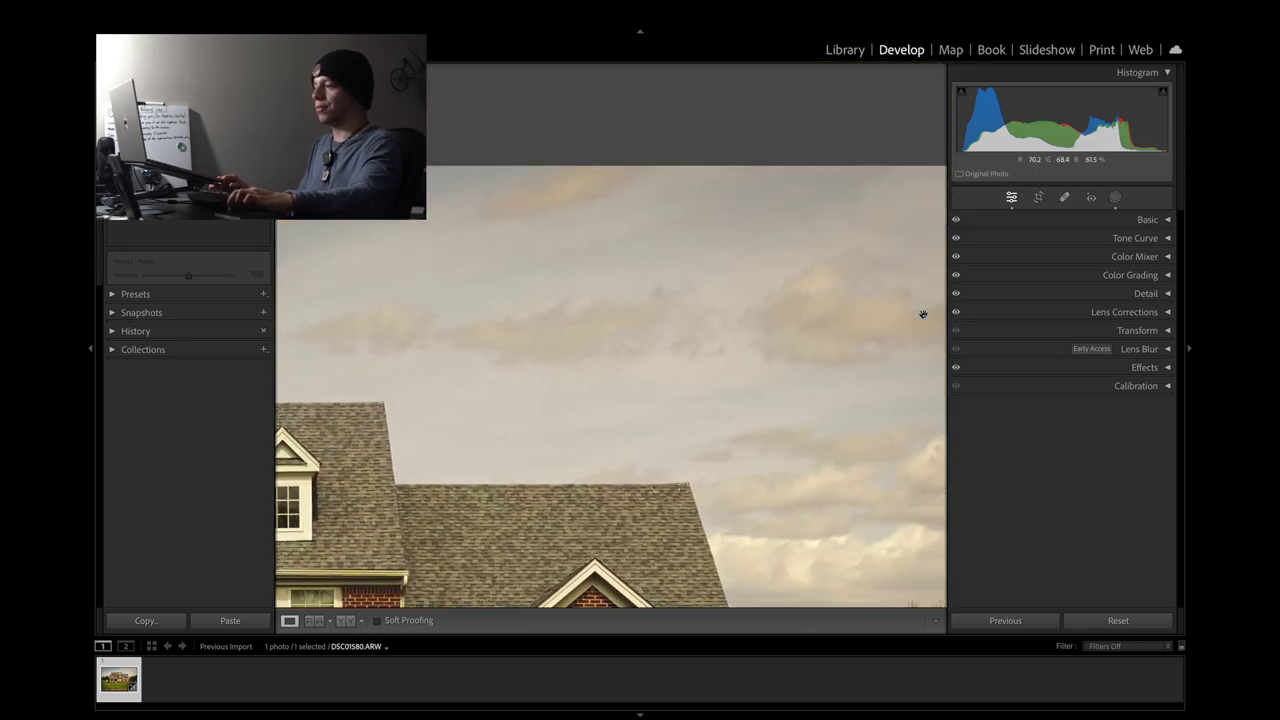
scroll(923, 314, "left", 10)
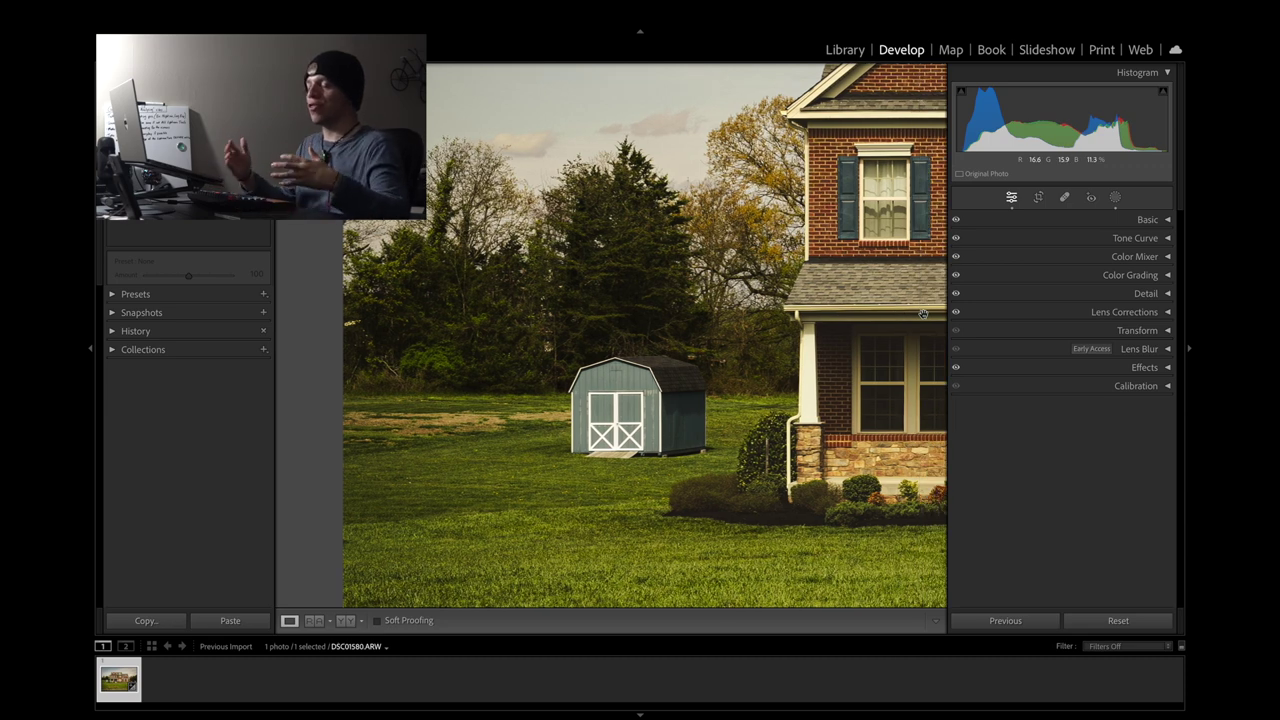
key("ctrl+minus")
key("ctrl+minus")
key("ctrl+minus")
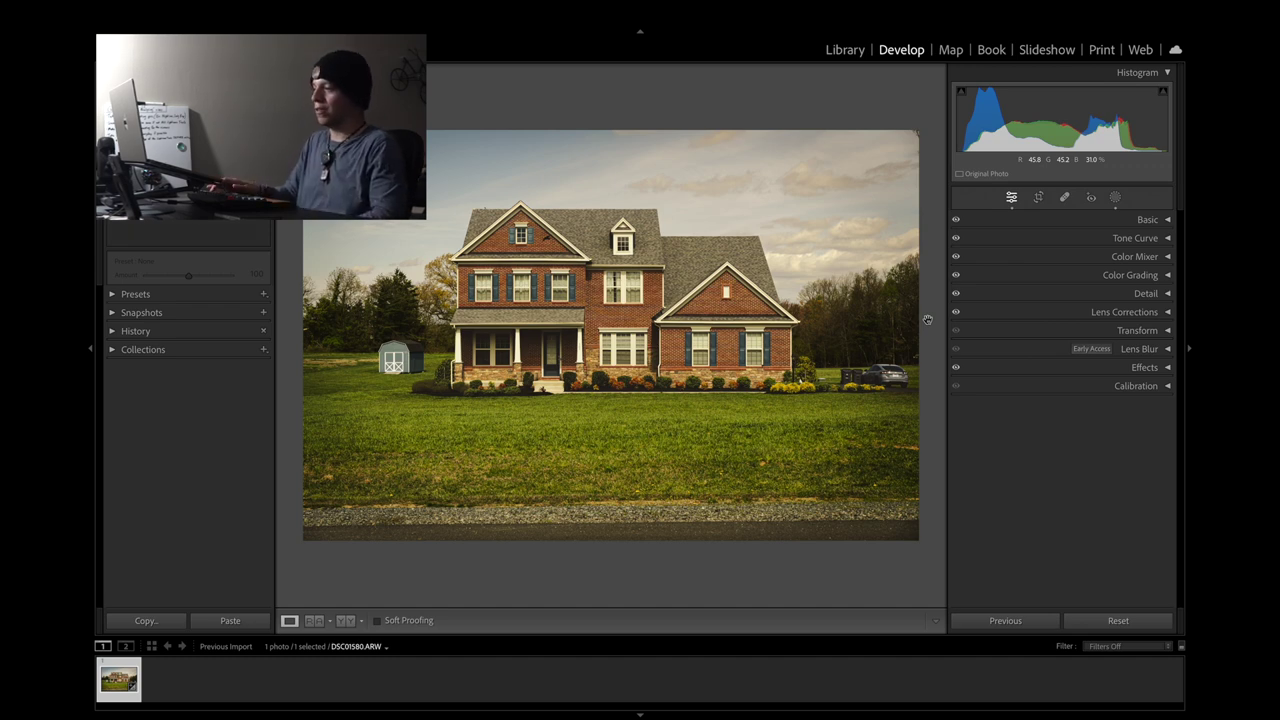
key("backslash")
key("backslash")
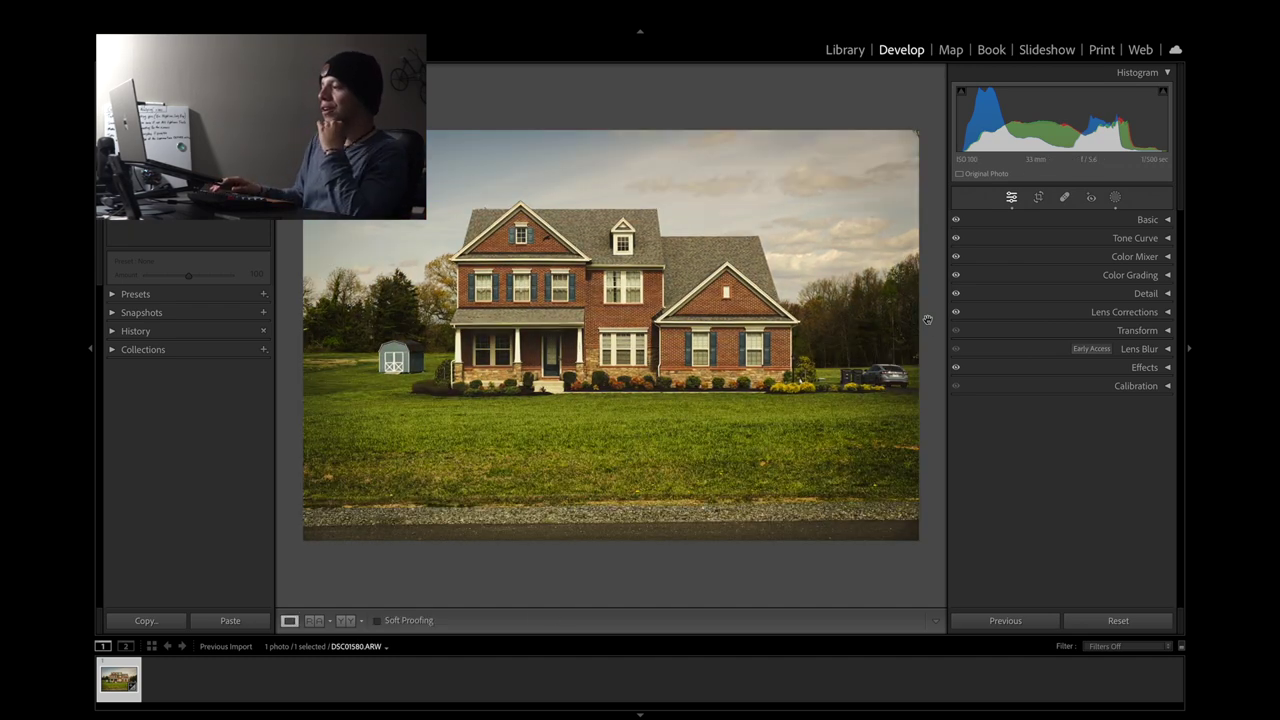
Compare the whole photo with its before version, then review the Transform, Tone Curve and Color Mixer settings
key("backslash")
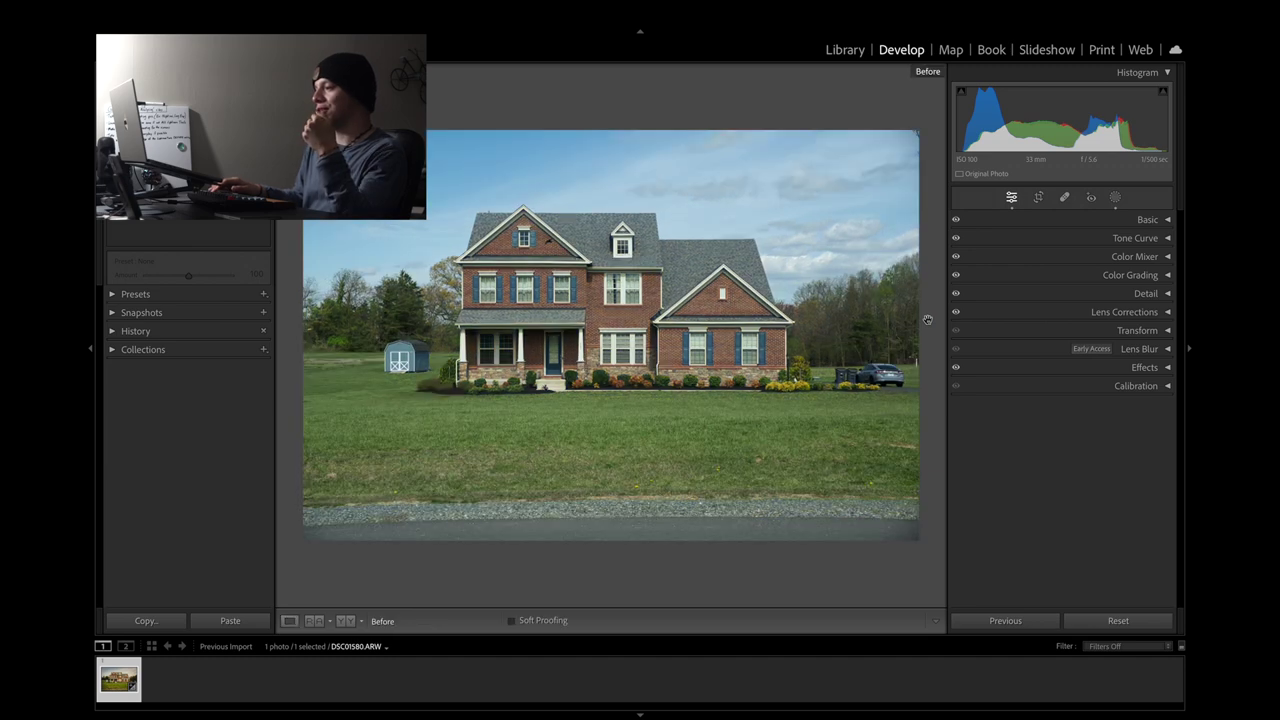
key("backslash")
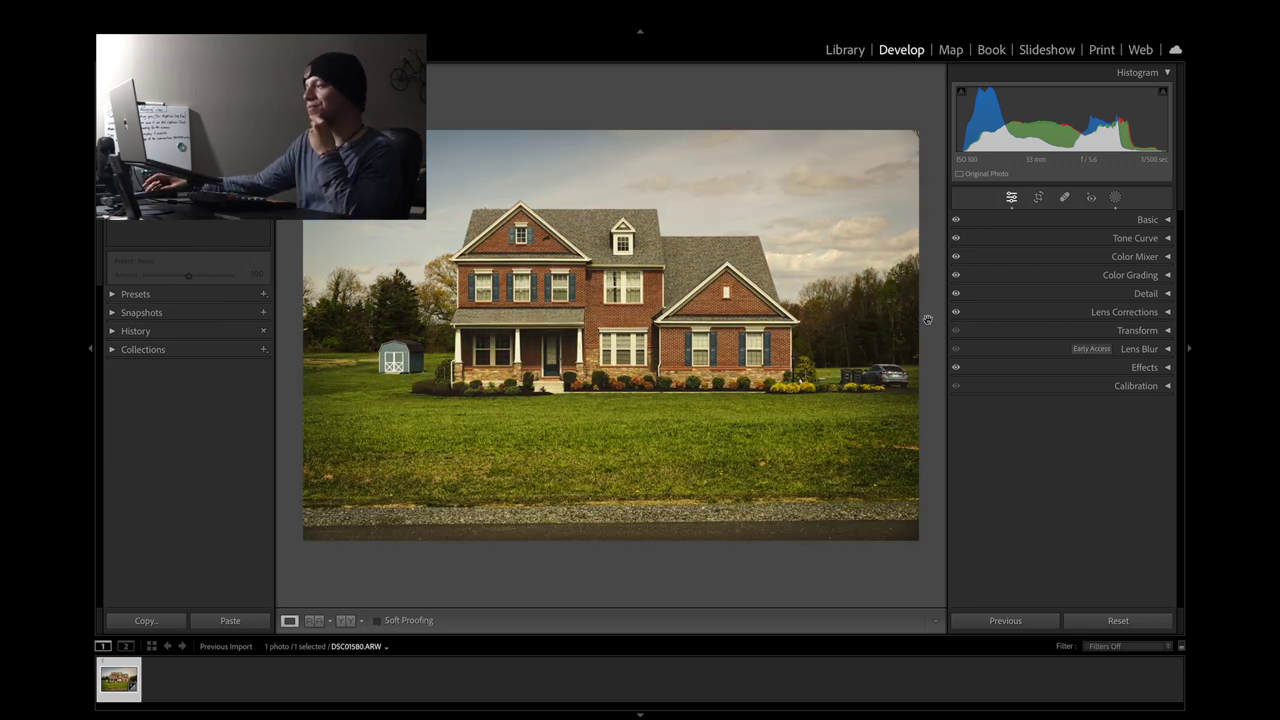
left_click(1108, 336)
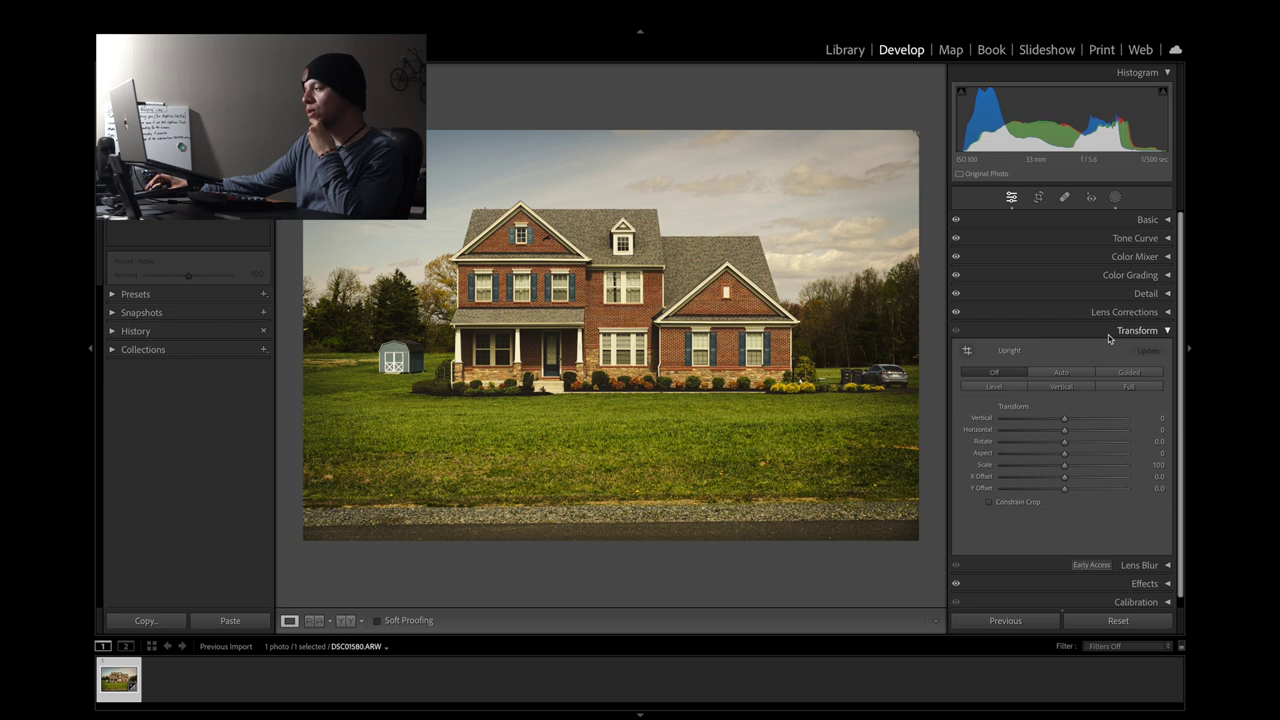
left_click(1109, 338)
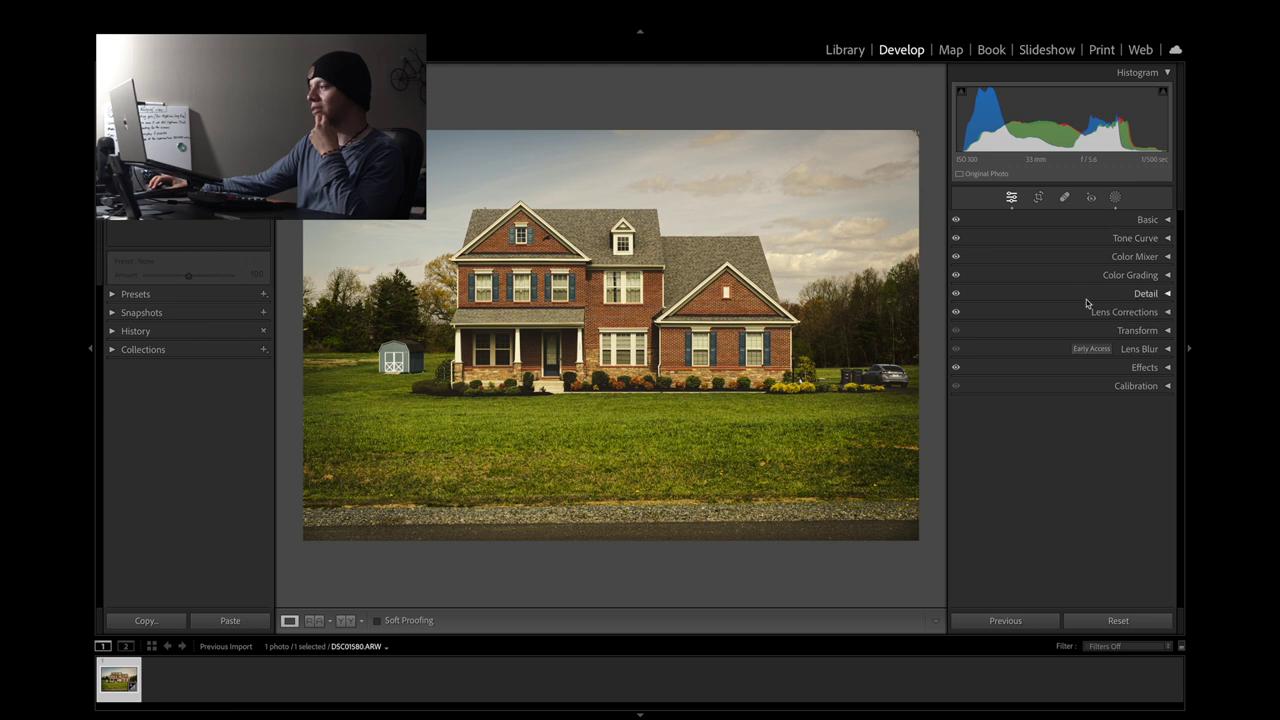
left_click(1102, 239)
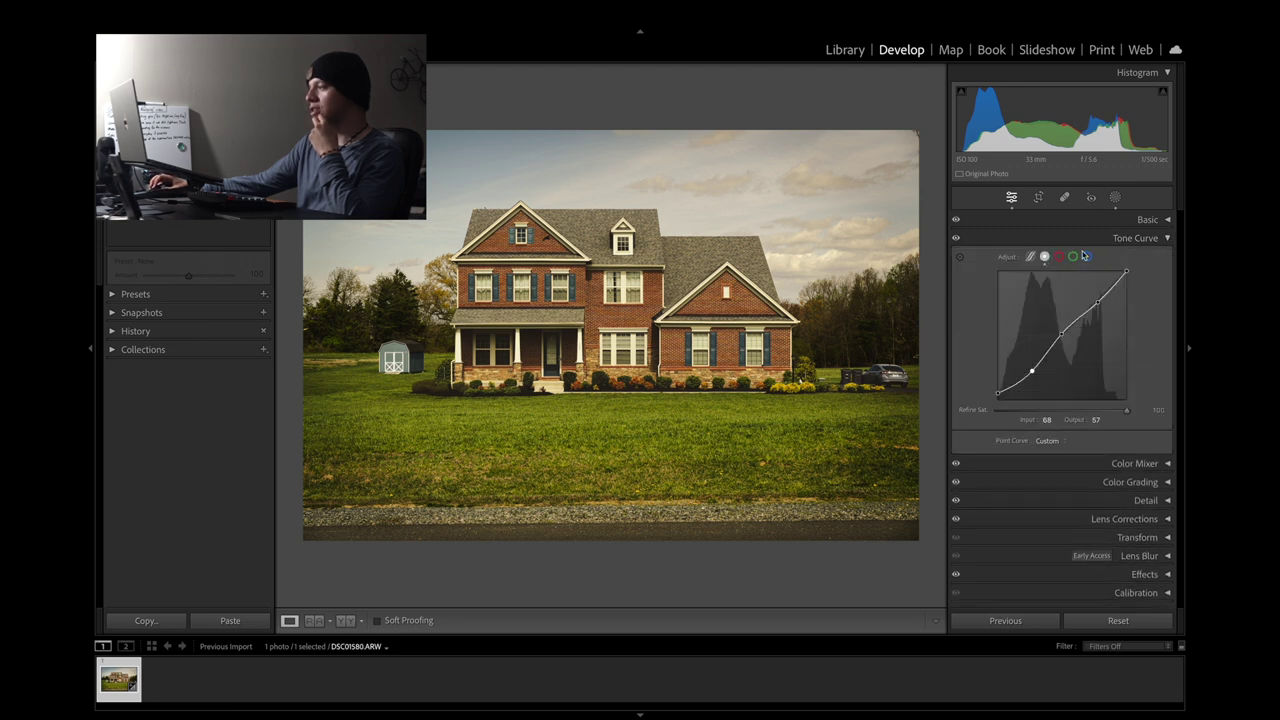
left_click(1165, 239)
left_click(1162, 256)
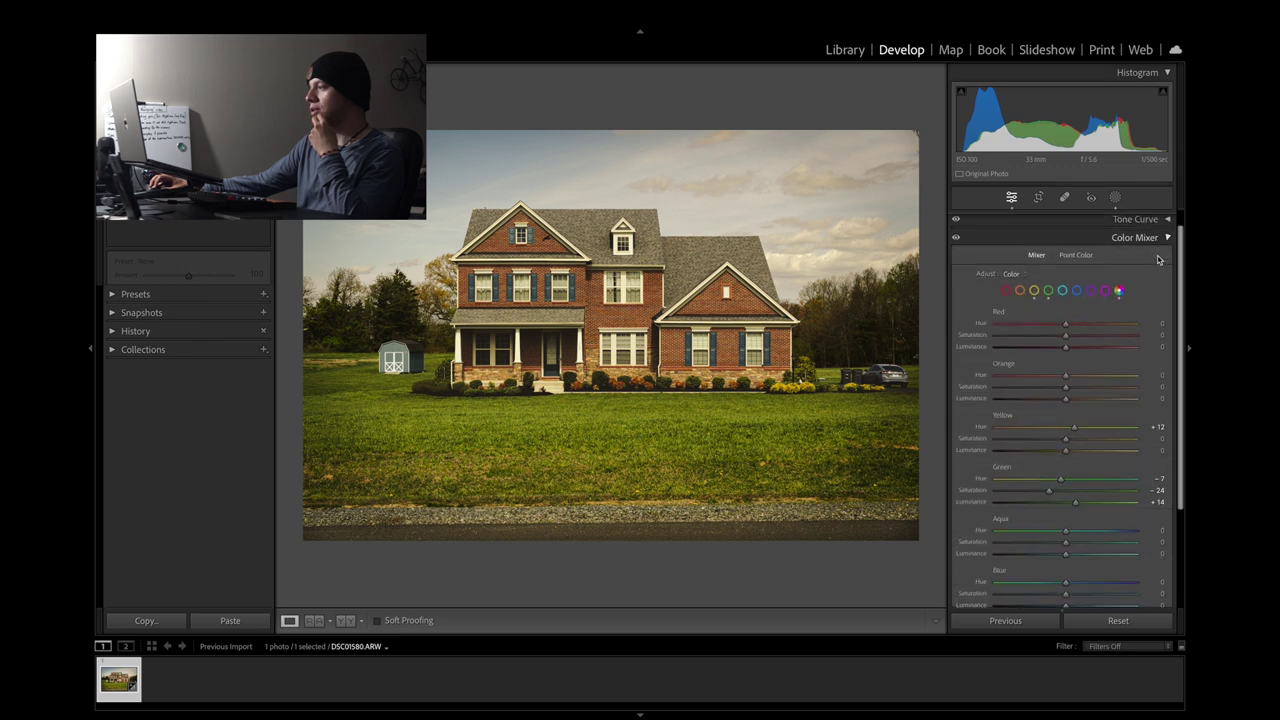
left_click(1160, 220)
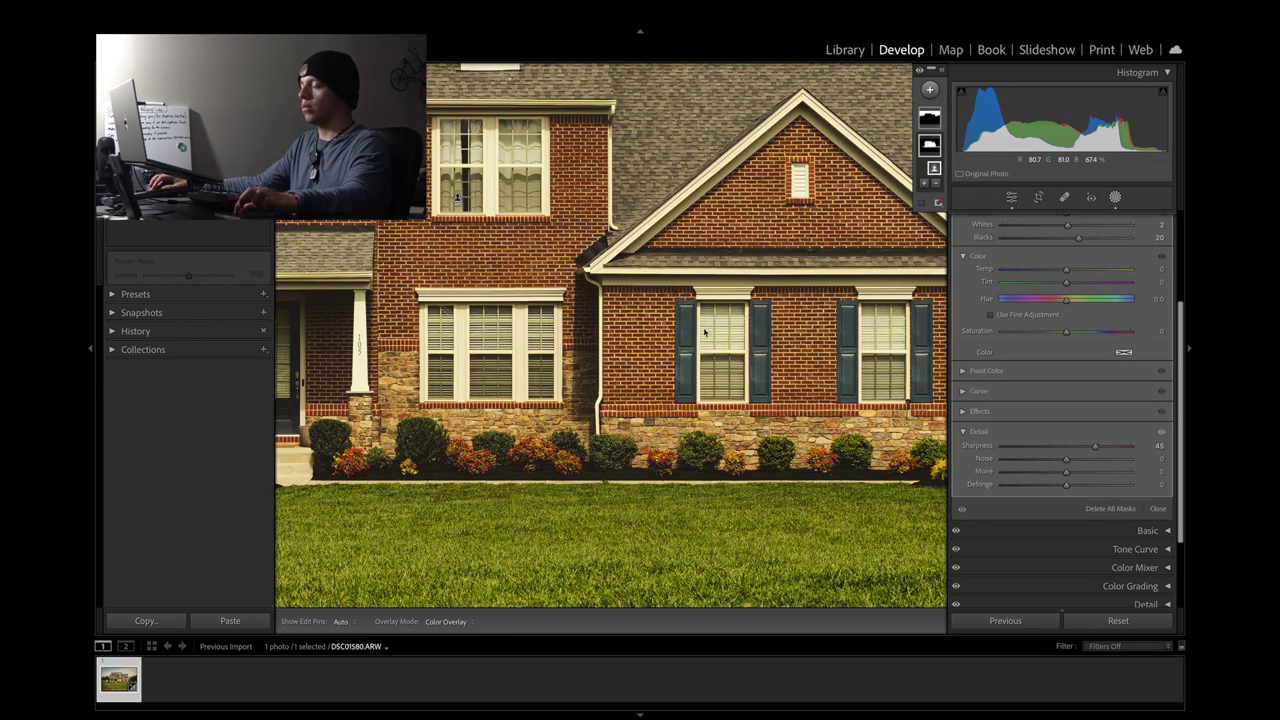
Examine the sharpened brickwork of the house up close and in the full photo, and review the house mask's tone settings
left_click(642, 325)
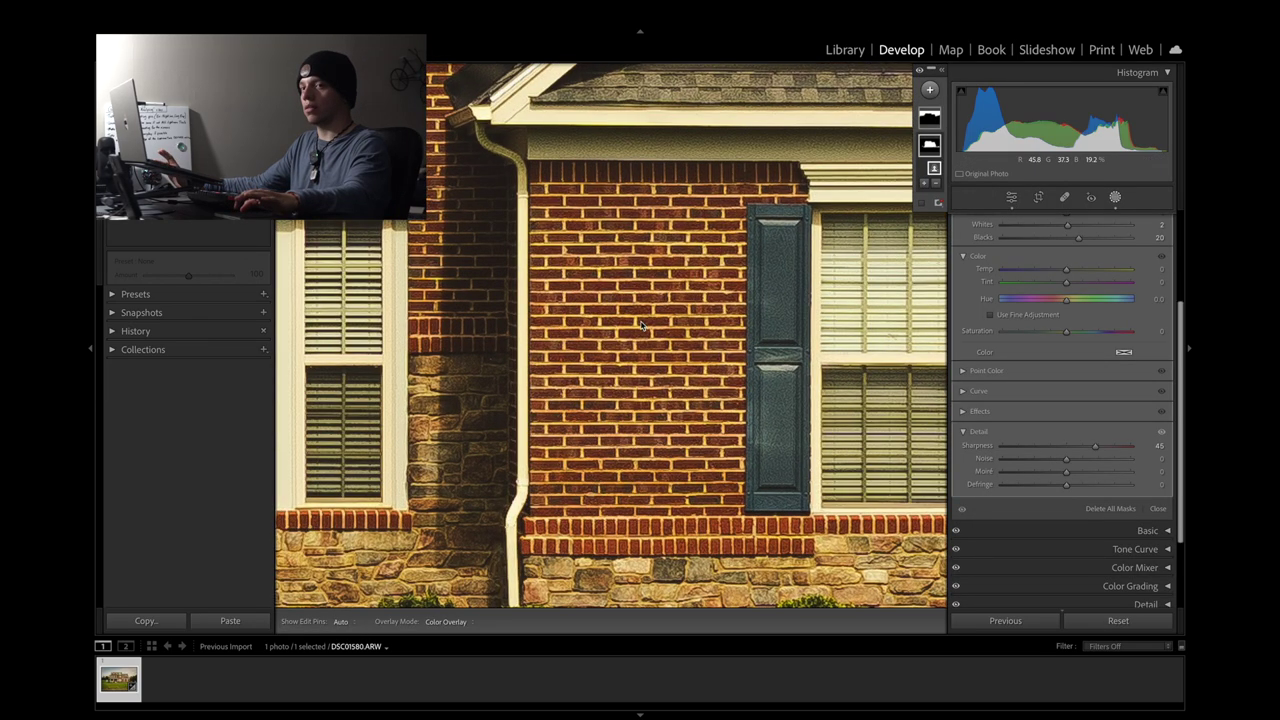
scroll(642, 325, "up", 2)
scroll(642, 325, "up", 3)
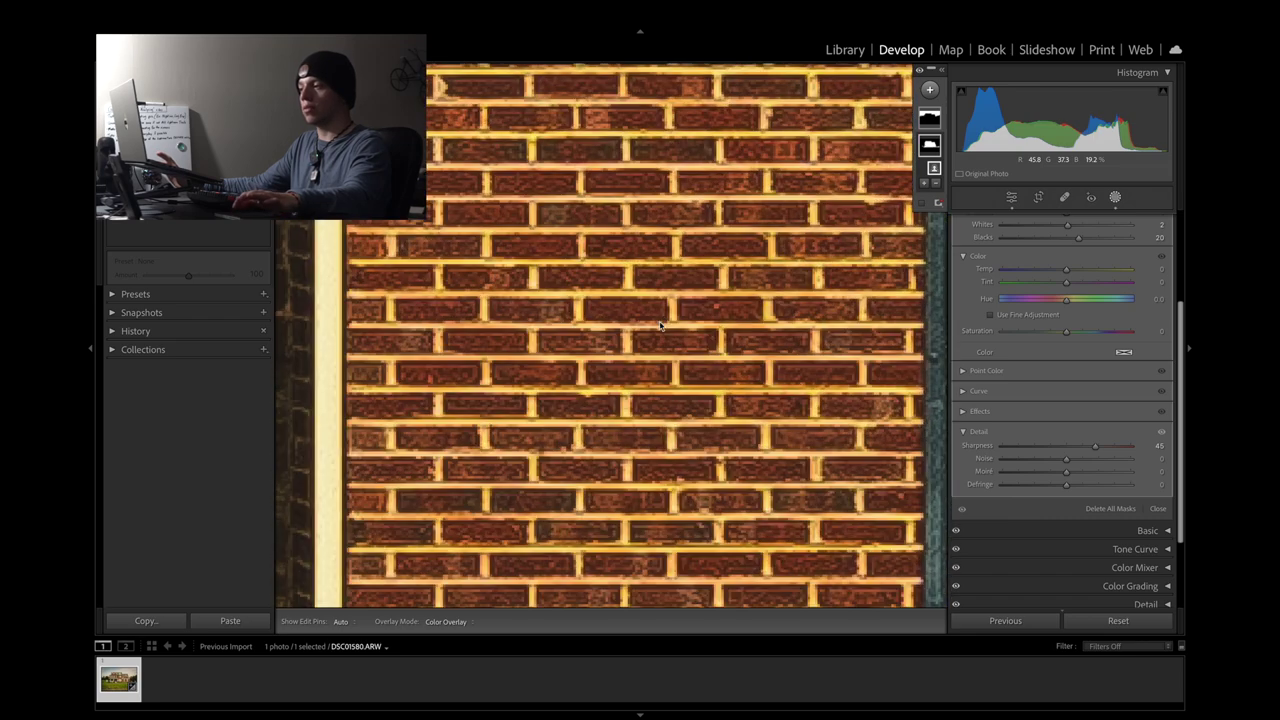
scroll(659, 325, "down", 3)
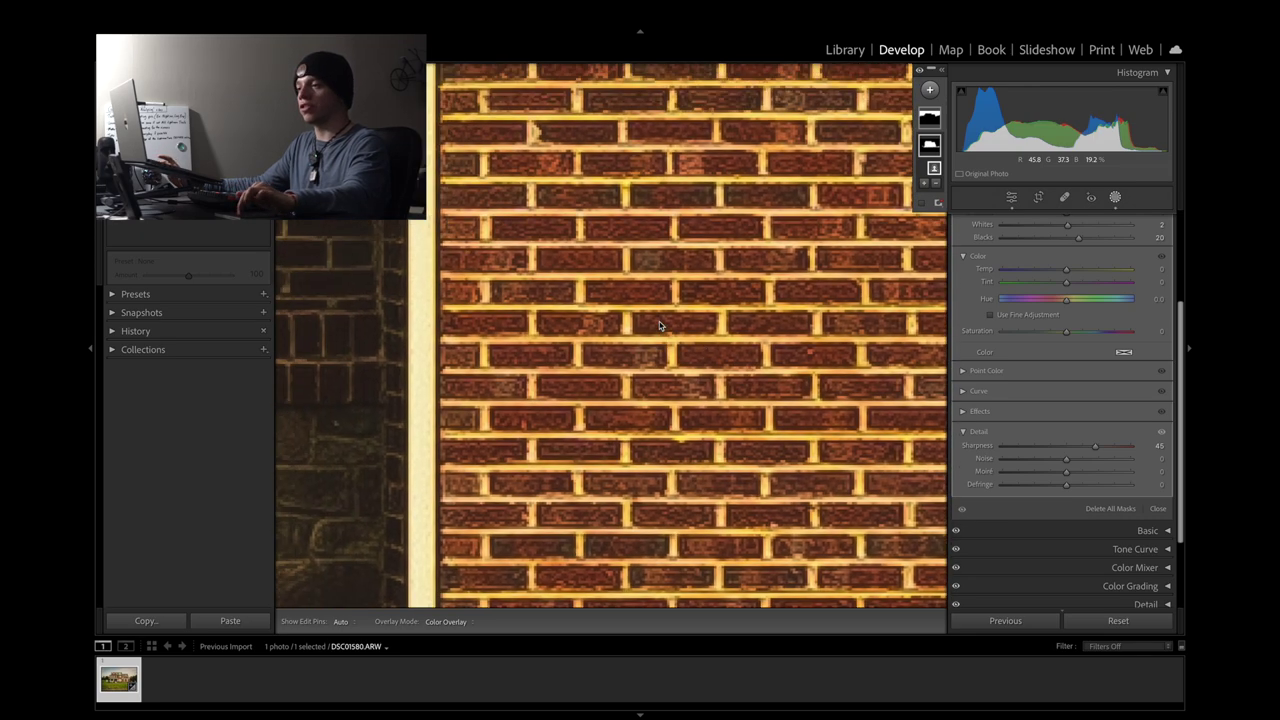
scroll(659, 325, "up", 4)
scroll(659, 325, "down", 6)
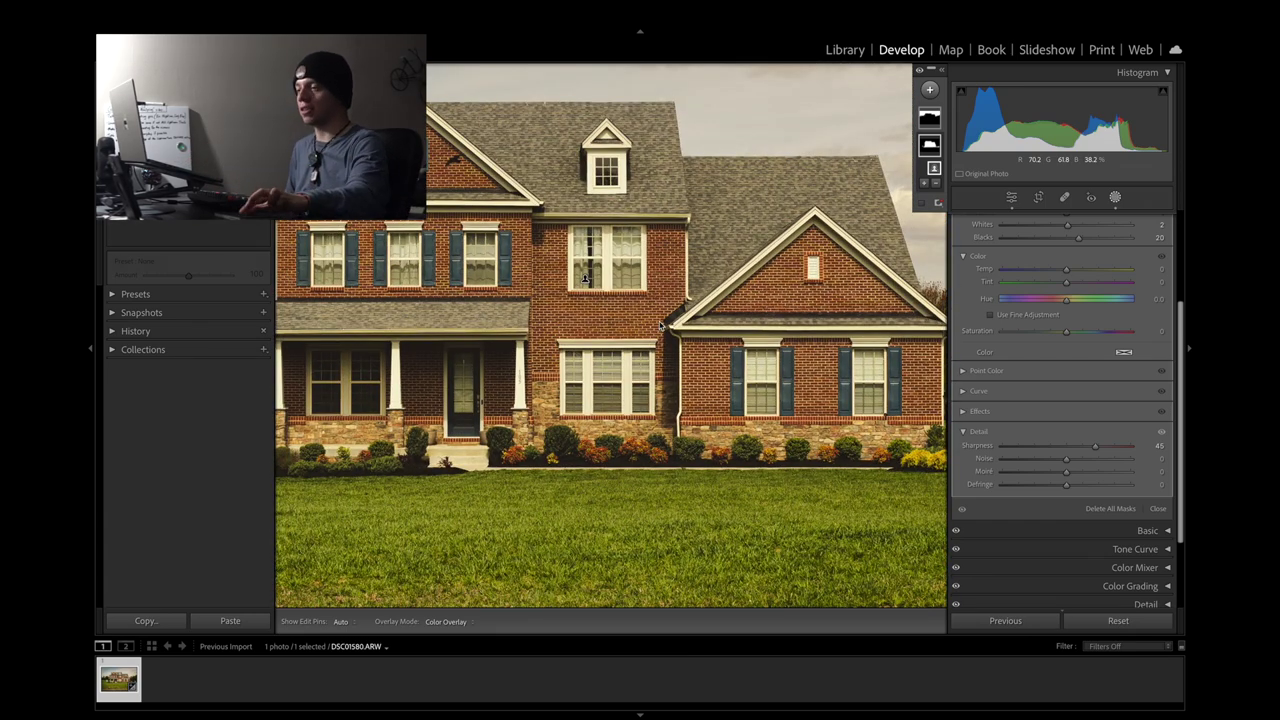
scroll(659, 325, "down", 3)
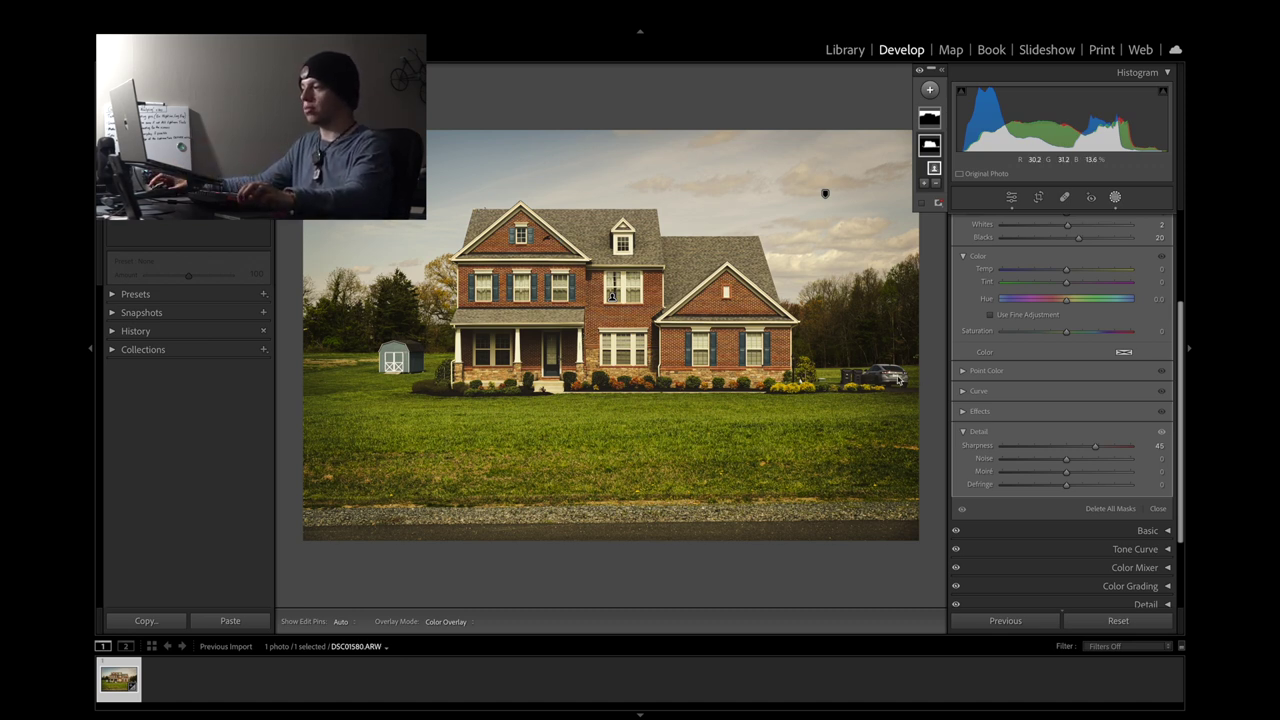
scroll(1105, 400, "up", 4)
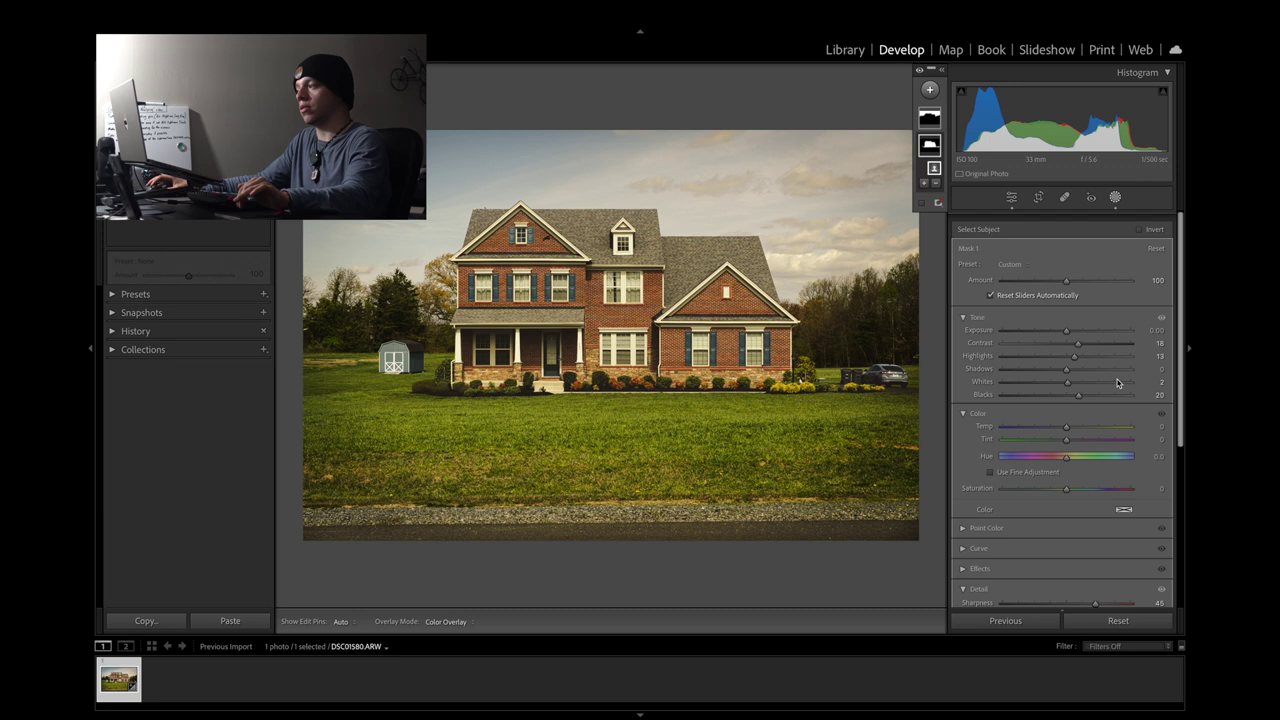
Return from masking to the global edit settings and compare the finished photo with its before version
left_click(1012, 198)
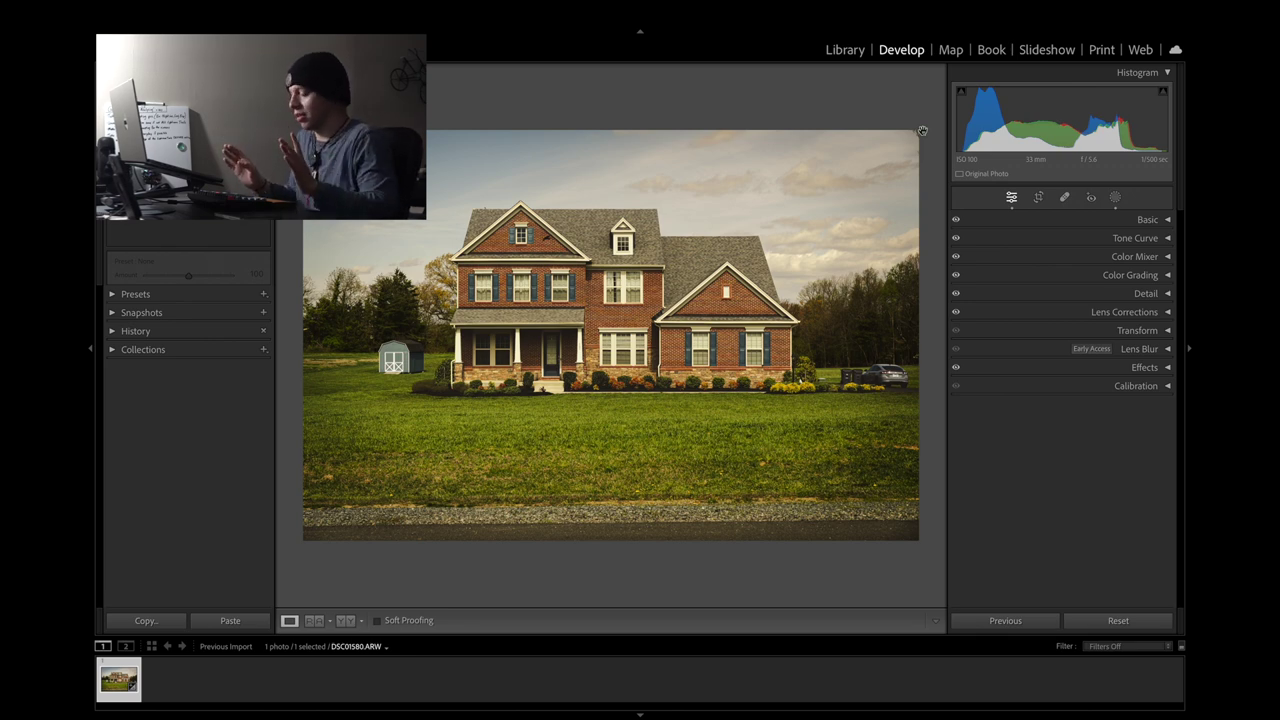
key("backslash")
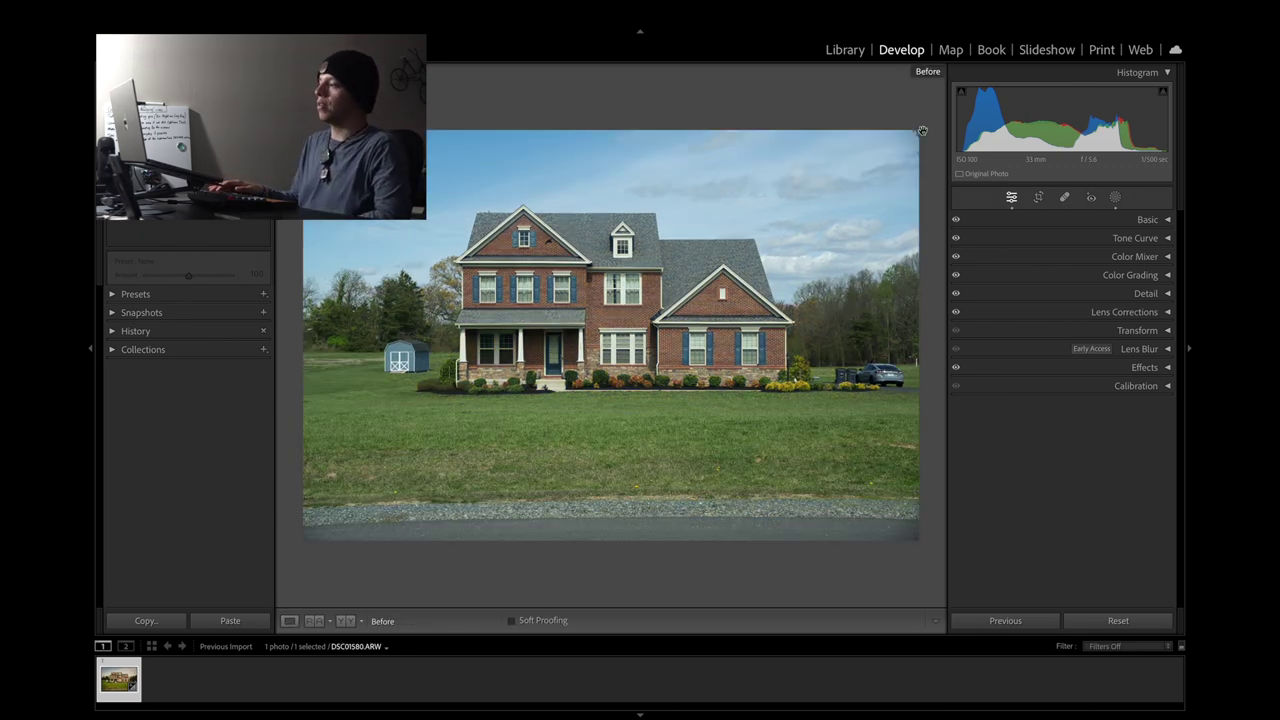
key("backslash")
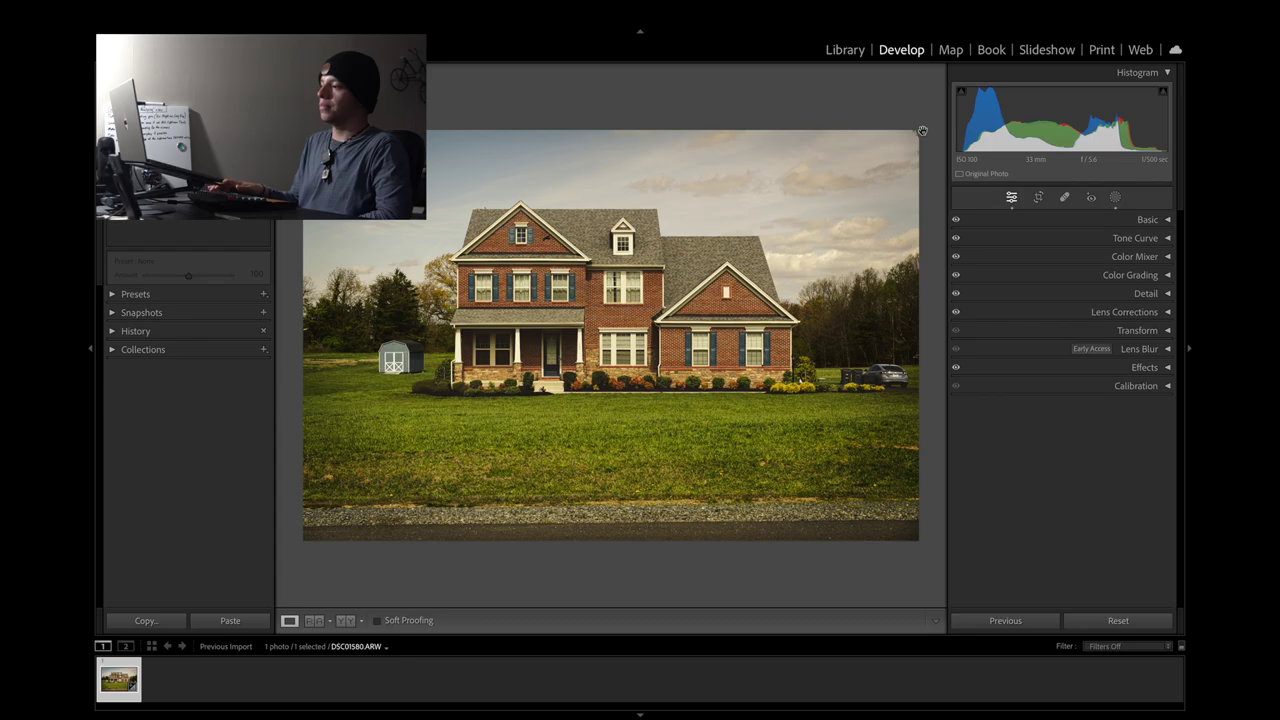